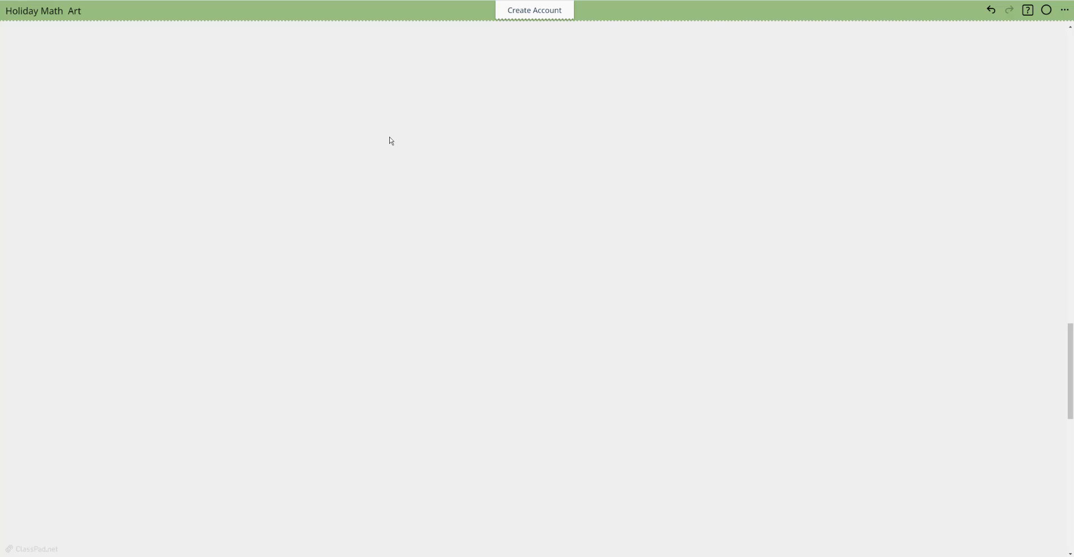
Add a graph note to the blank paper, reposition it, and widen its axes to about −10 to 10.
{"action": "left_click", "coordinate": [273, 95]}
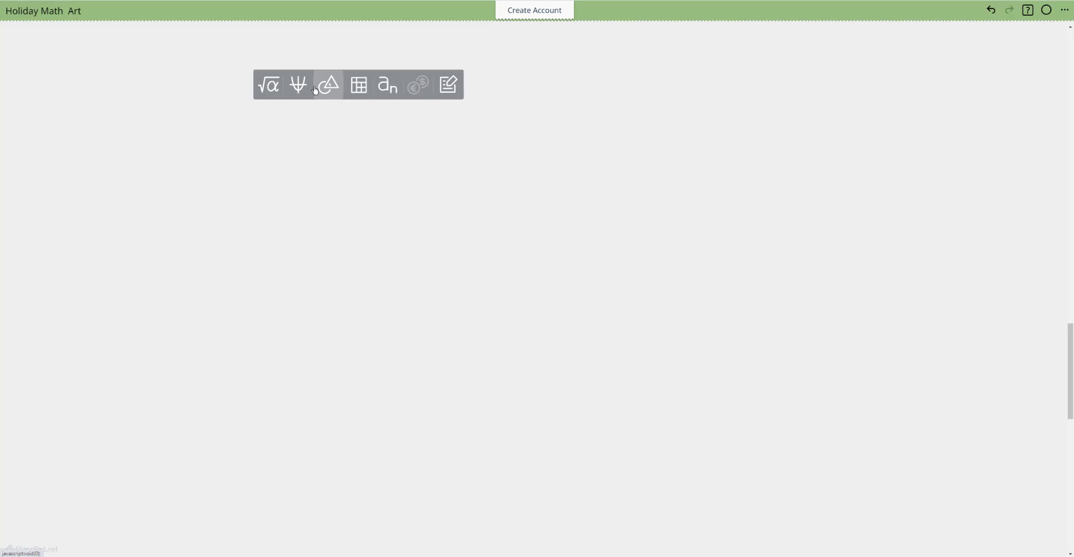
{"action": "left_click", "coordinate": [302, 87]}
{"action": "left_click_drag", "start_coordinate": [291, 95], "coordinate": [138, 51]}
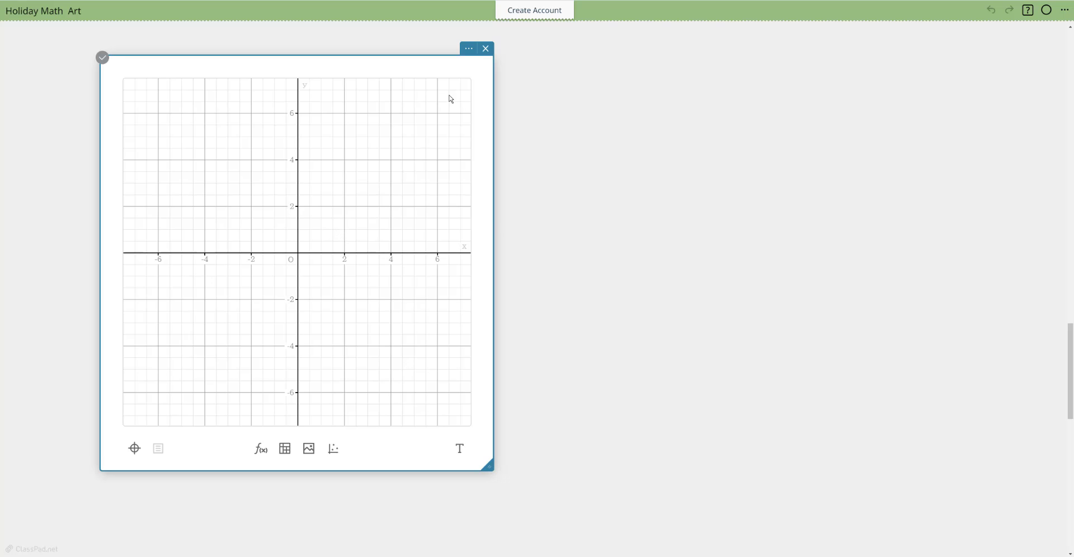
{"action": "left_click", "coordinate": [469, 48]}
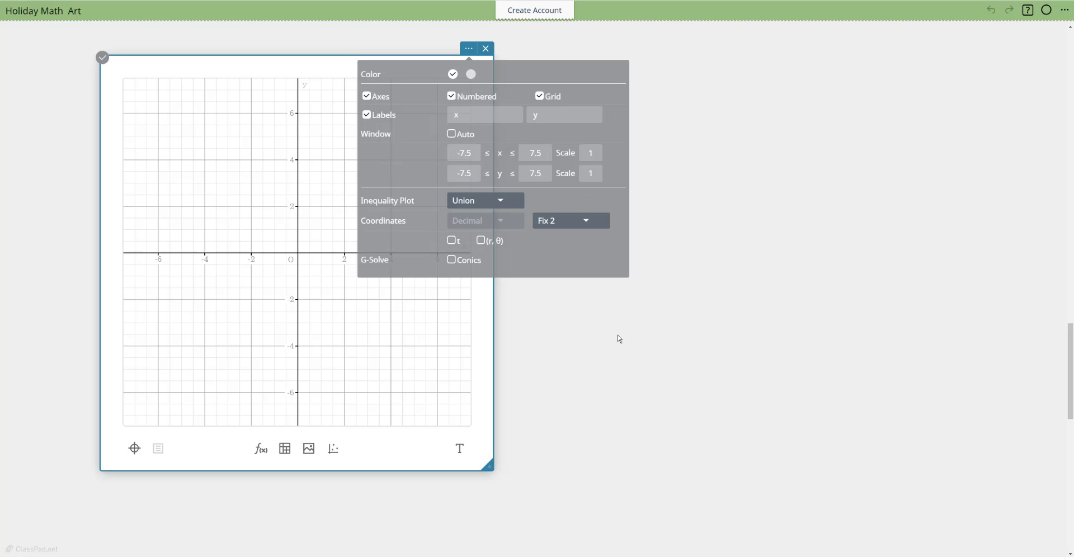
{"action": "left_click", "coordinate": [412, 334]}
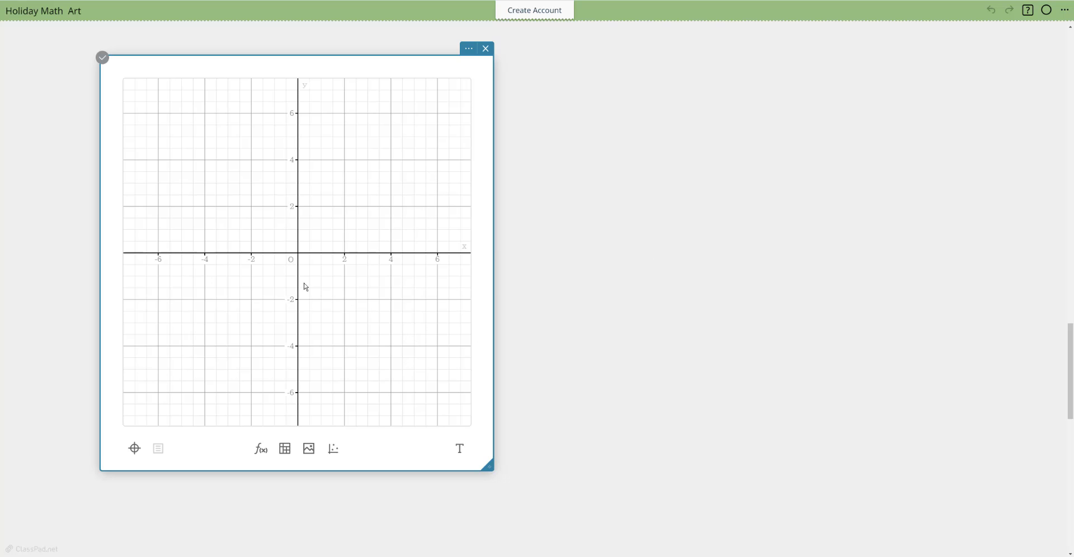
{"action": "scroll", "coordinate": [317, 275], "scroll_direction": "down", "scroll_amount": 5}
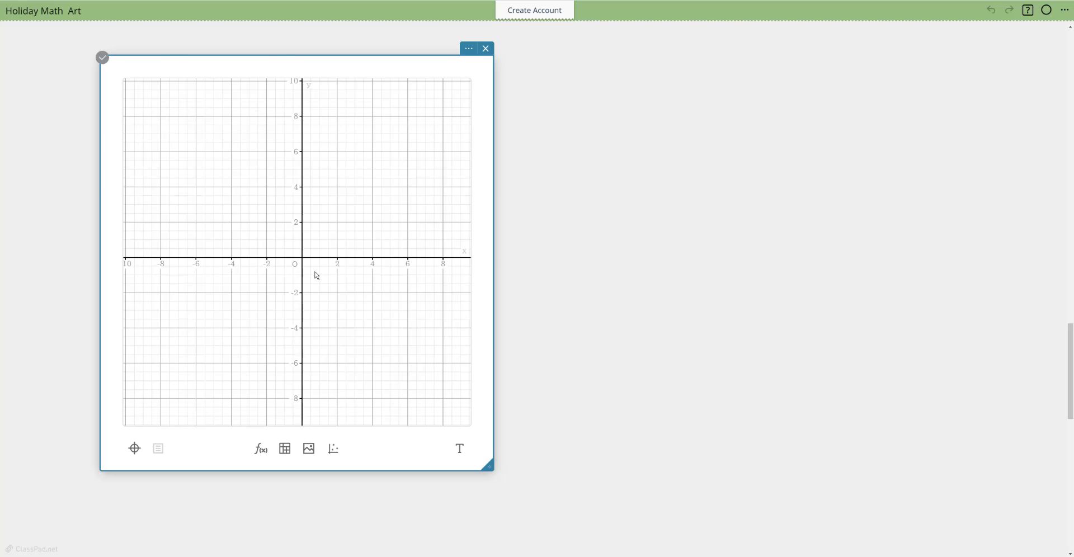
{"action": "scroll", "coordinate": [317, 276], "scroll_direction": "up", "scroll_amount": 2}
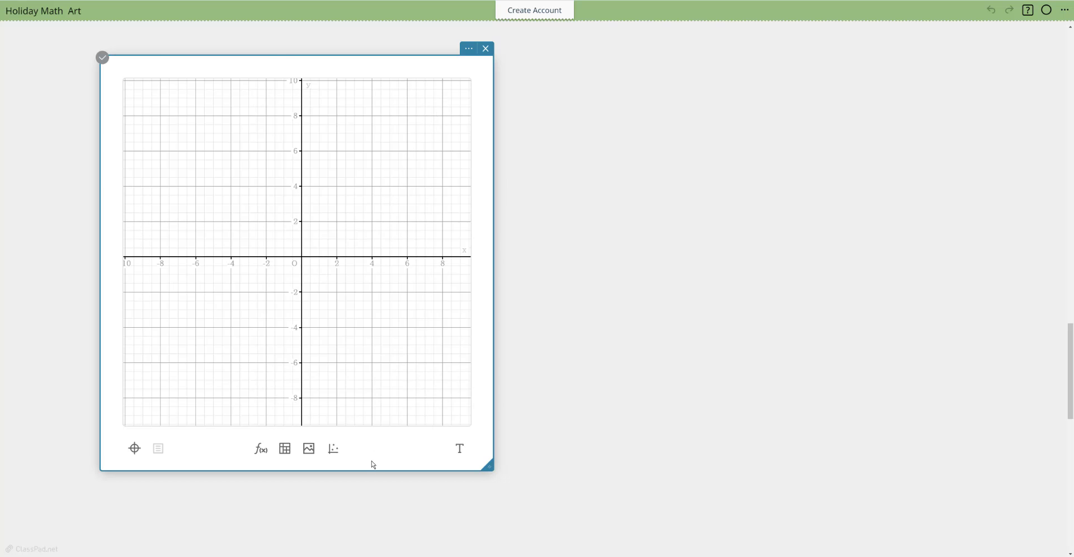
Add a linked function list to the graph and plot y = x + 4 in green.
{"action": "left_click", "coordinate": [260, 448]}
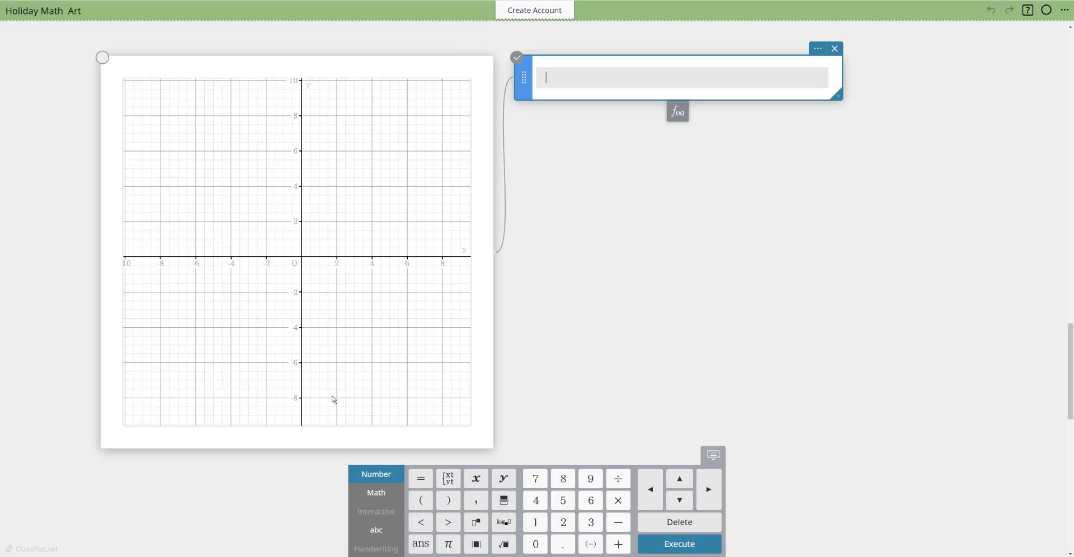
{"action": "left_click", "coordinate": [523, 84]}
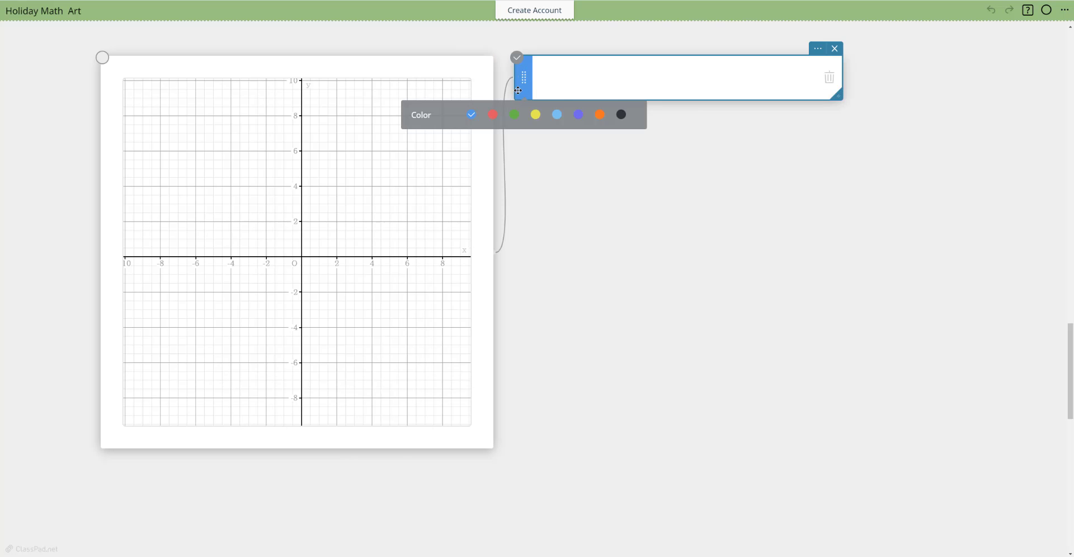
{"action": "left_click", "coordinate": [514, 115]}
{"action": "left_click", "coordinate": [551, 81]}
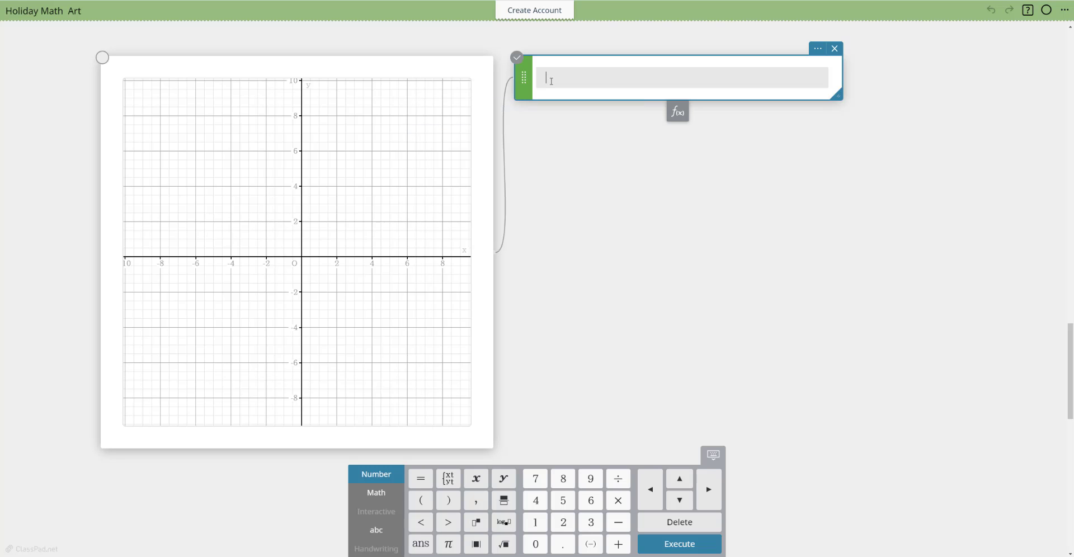
{"action": "type", "text": "x+4"}
{"action": "key", "text": "Return"}
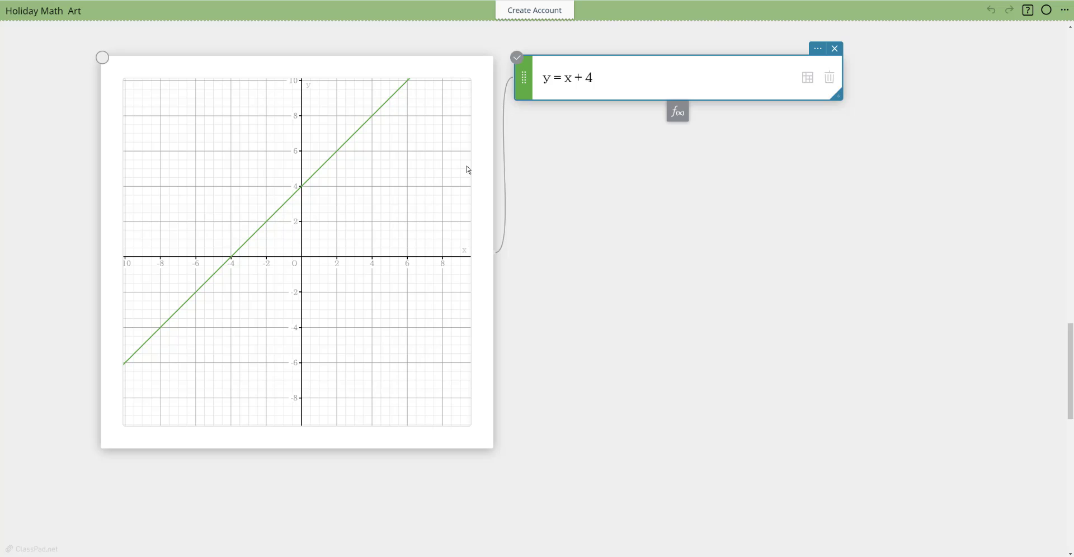
Change the equation's equals sign to ≤ so it reads y ≤ x + 4.
{"action": "double_click", "coordinate": [558, 79]}
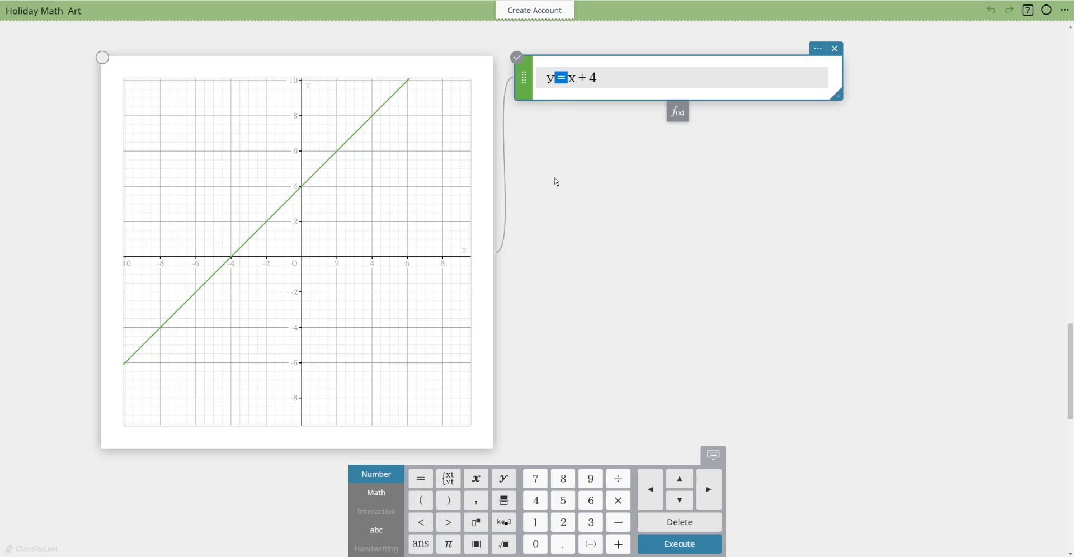
{"action": "left_click", "coordinate": [382, 499]}
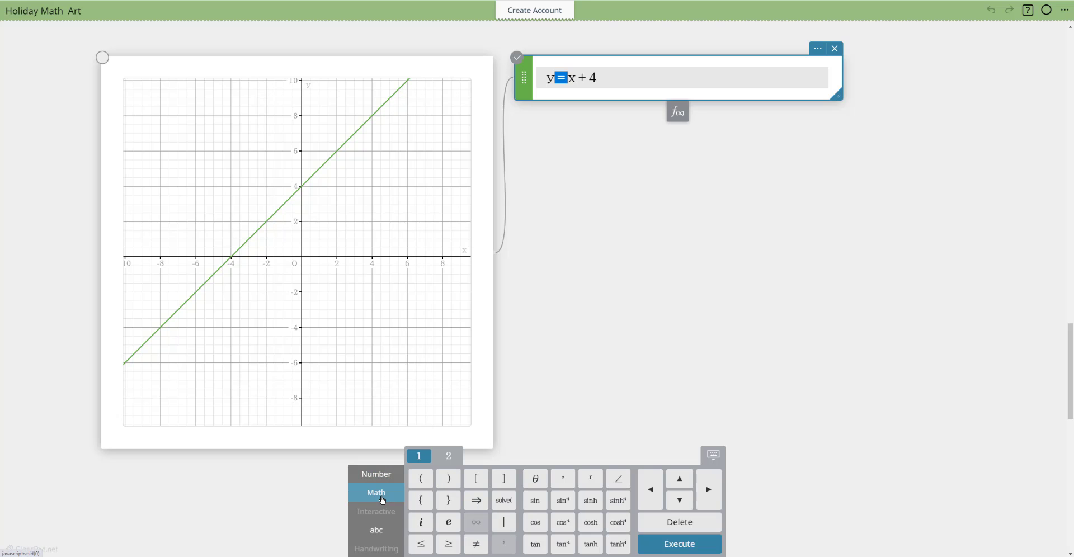
{"action": "left_click", "coordinate": [420, 545]}
{"action": "left_click", "coordinate": [668, 545]}
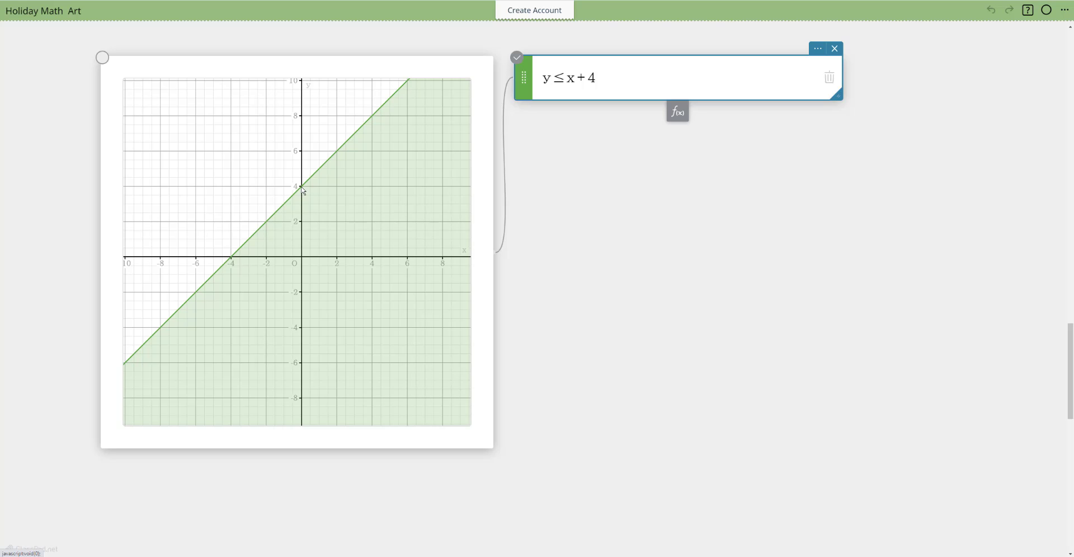
Add a second green expression to the graph, y ≤ −x + 4.
{"action": "left_click", "coordinate": [677, 112]}
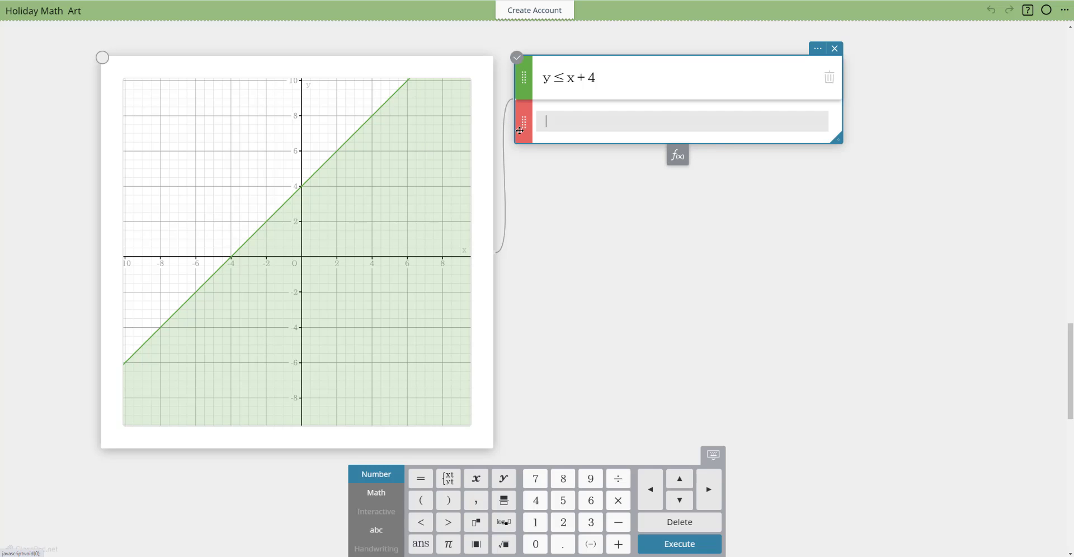
{"action": "left_click", "coordinate": [520, 128]}
{"action": "left_click", "coordinate": [514, 159]}
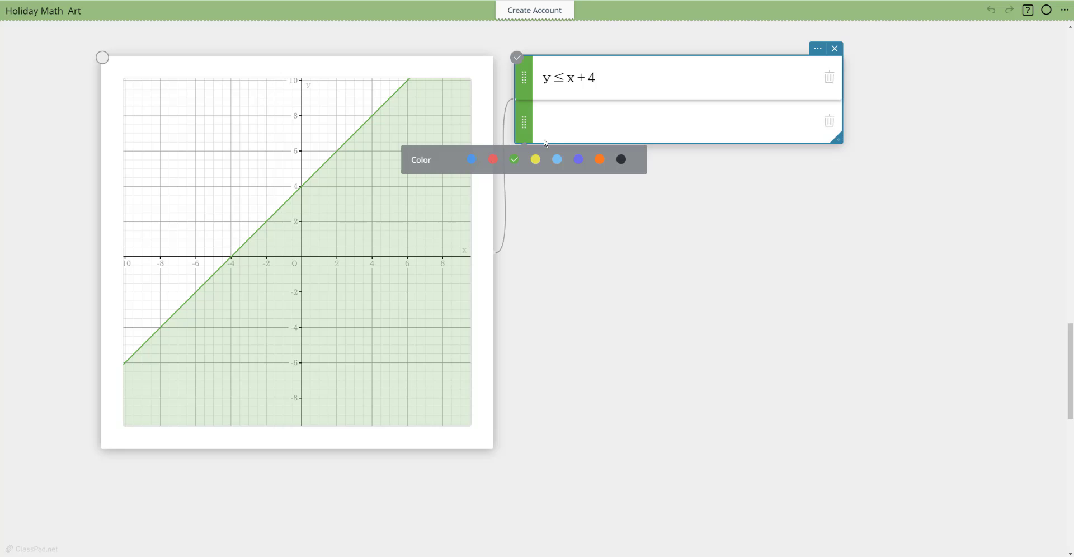
{"action": "left_click", "coordinate": [551, 124]}
{"action": "type", "text": "y"}
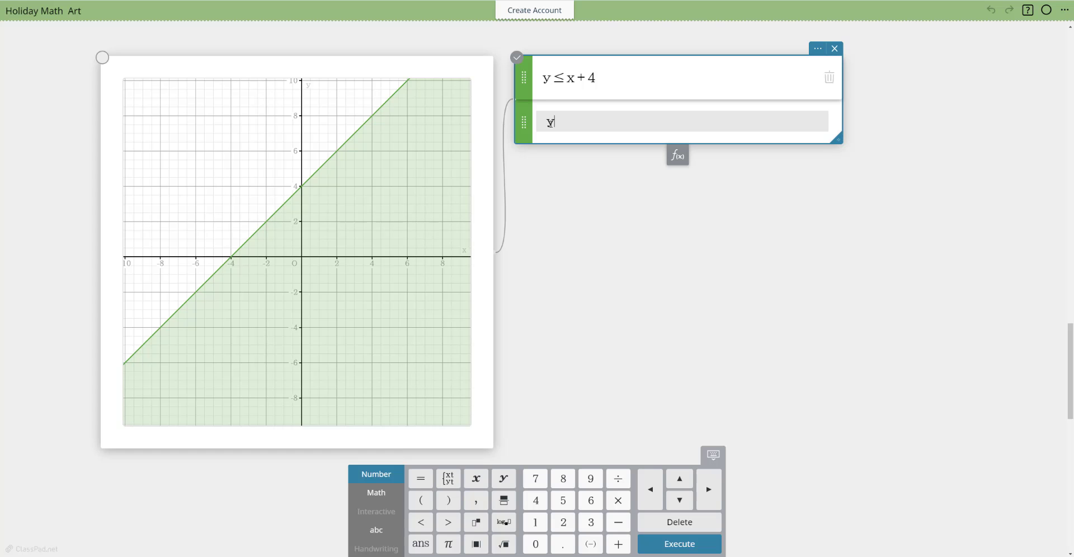
{"action": "left_click", "coordinate": [376, 493]}
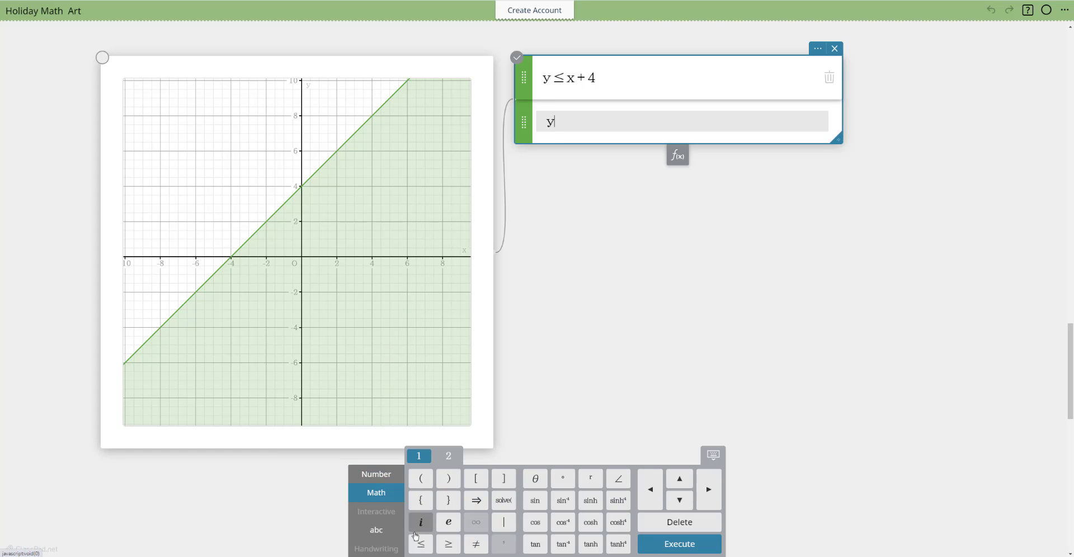
{"action": "left_click", "coordinate": [421, 544]}
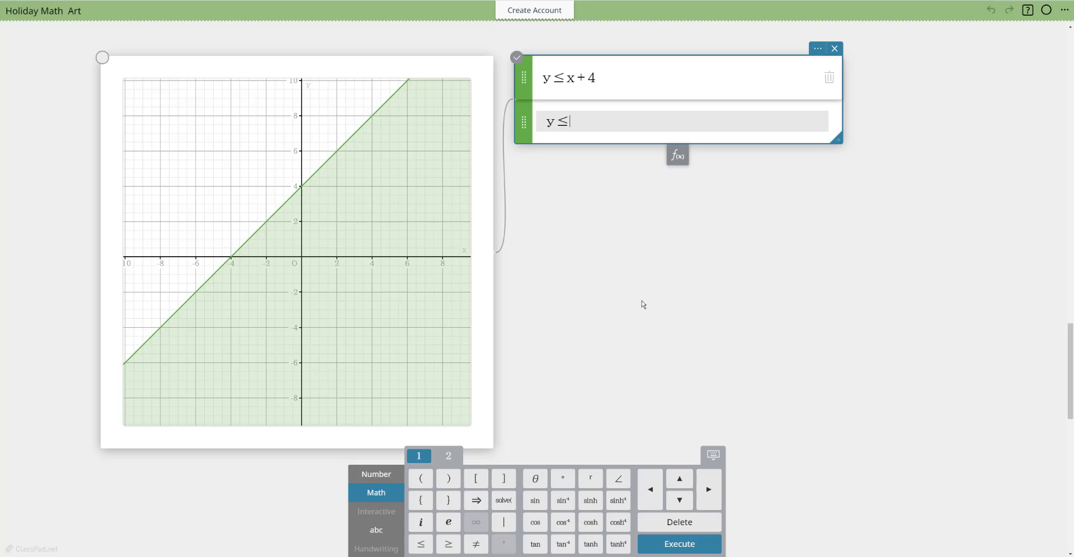
{"action": "type", "text": "-"}
{"action": "type", "text": "x"}
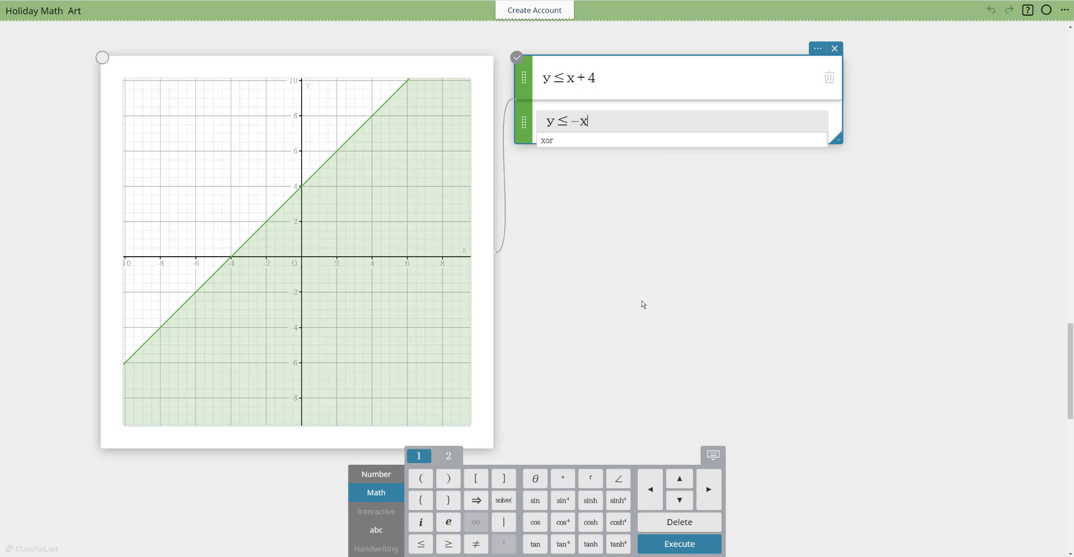
{"action": "type", "text": "+4"}
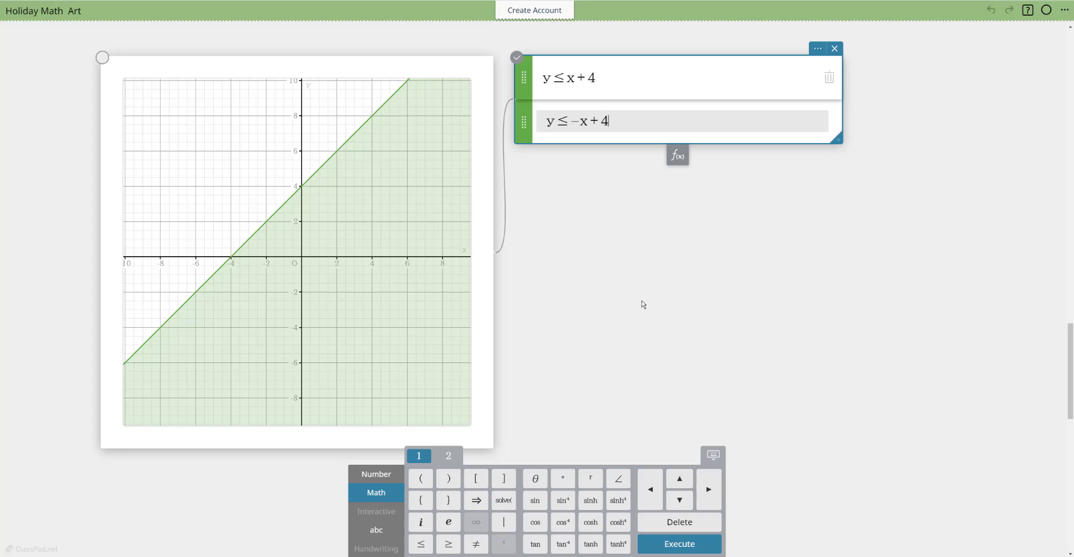
{"action": "key", "text": "Return"}
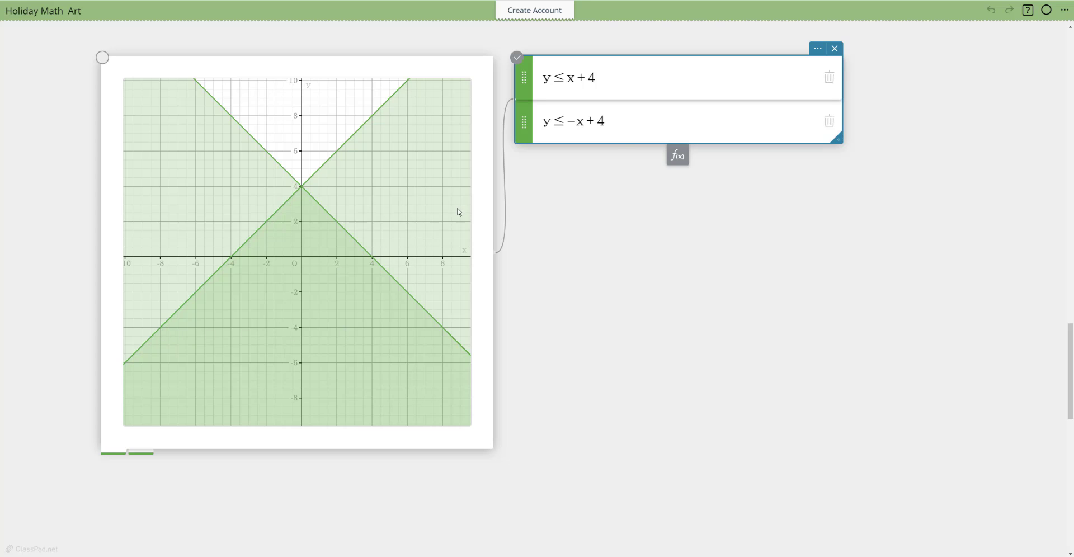
Add the horizontal line y = −8 as a third green expression.
{"action": "left_click", "coordinate": [678, 158]}
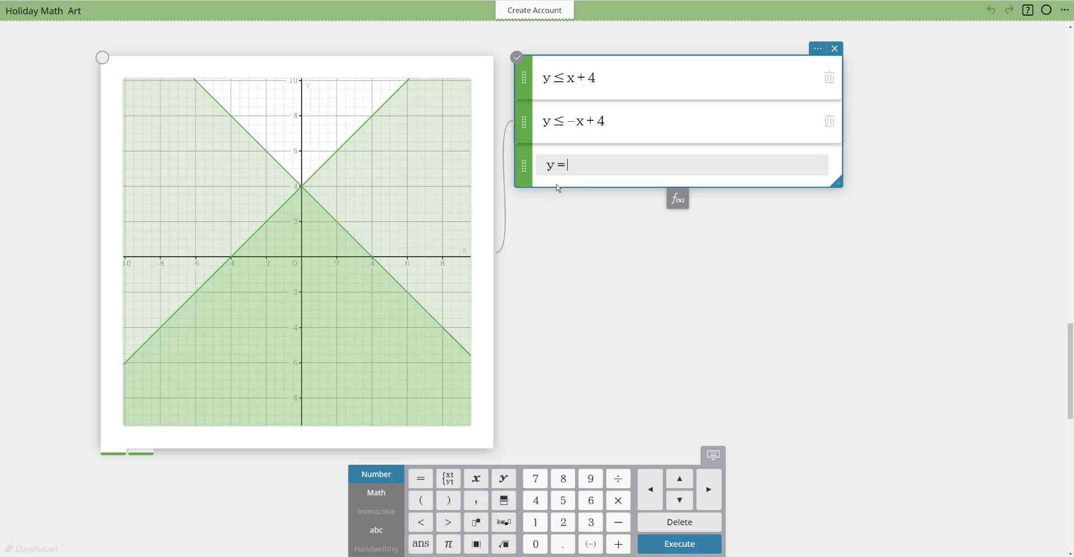
{"action": "left_click", "coordinate": [376, 493]}
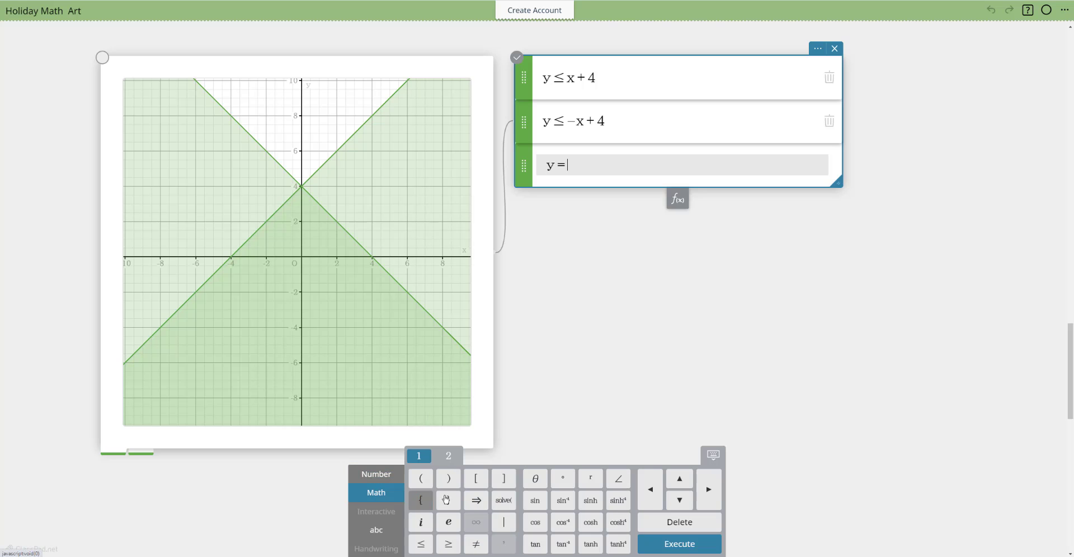
{"action": "left_click", "coordinate": [374, 474]}
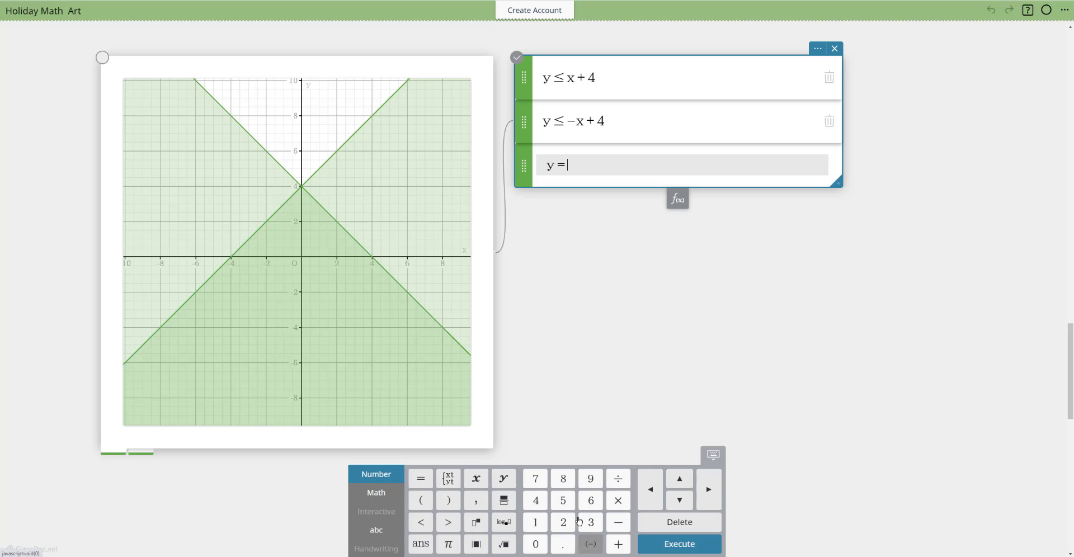
{"action": "left_click", "coordinate": [590, 544]}
{"action": "left_click", "coordinate": [563, 478]}
{"action": "left_click", "coordinate": [665, 548]}
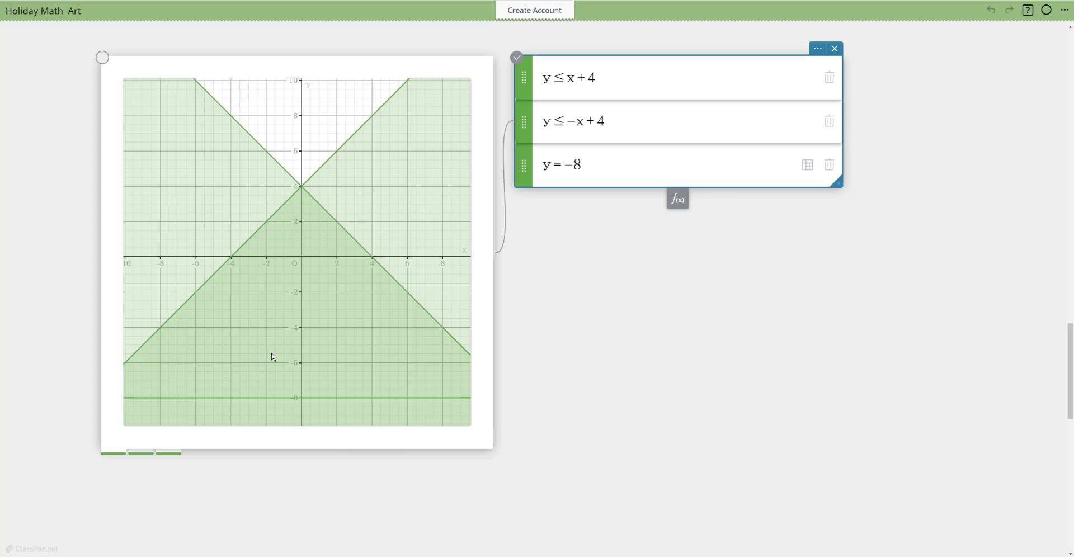
Edit the horizontal line's equation to y = −4.
{"action": "left_click", "coordinate": [582, 165]}
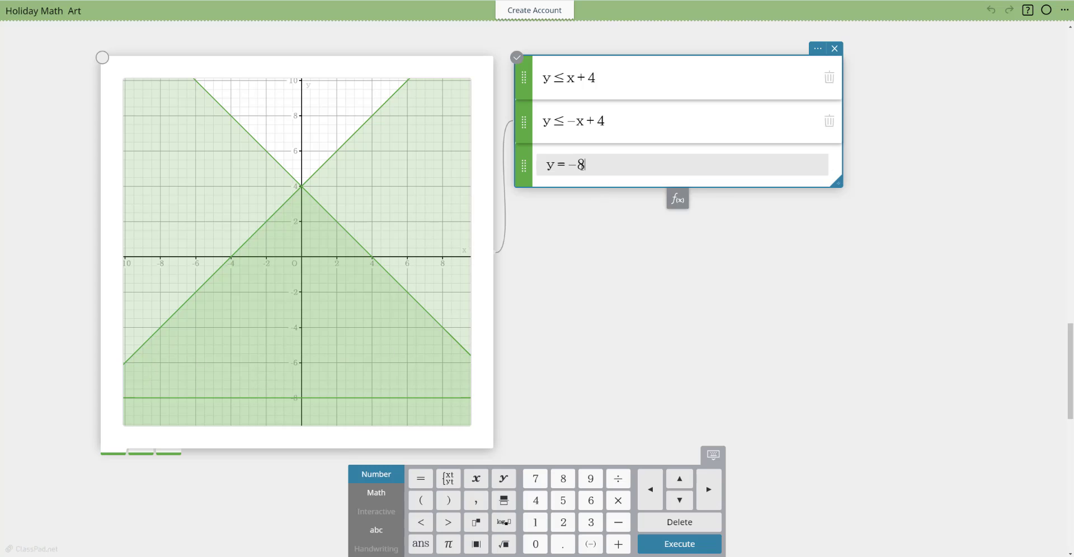
{"action": "double_click", "coordinate": [580, 164]}
{"action": "left_click", "coordinate": [536, 500]}
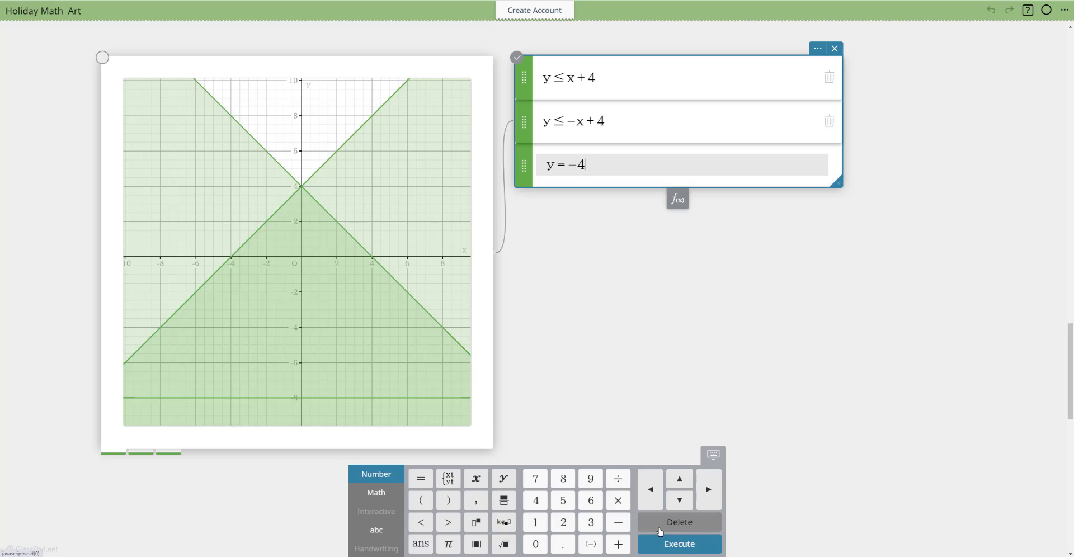
{"action": "left_click", "coordinate": [681, 545]}
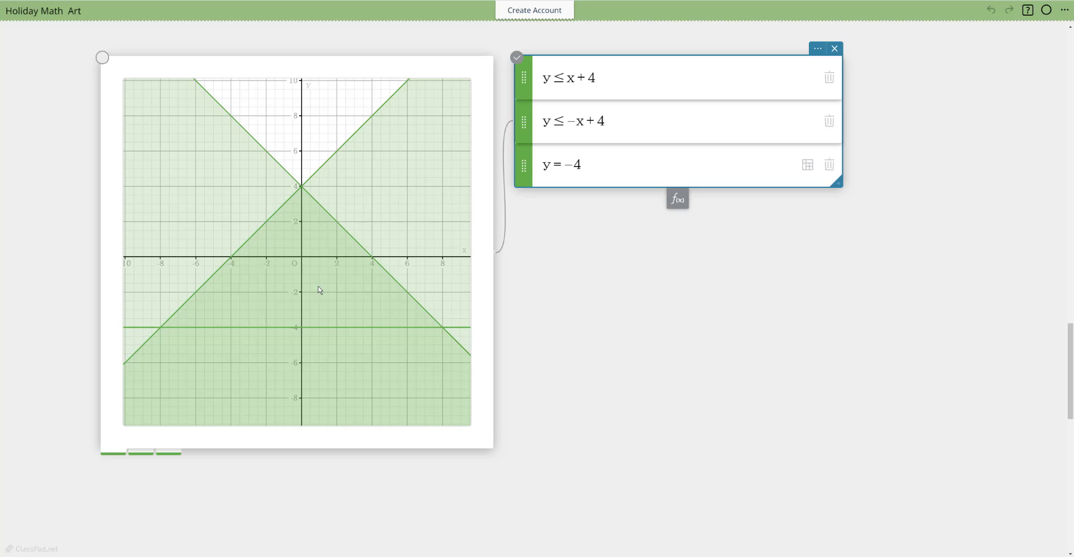
Restrict the domain of the inequality y ≤ x + 4 by appending the condition −8 ≤ x ≤ 0.
{"action": "left_click", "coordinate": [605, 81]}
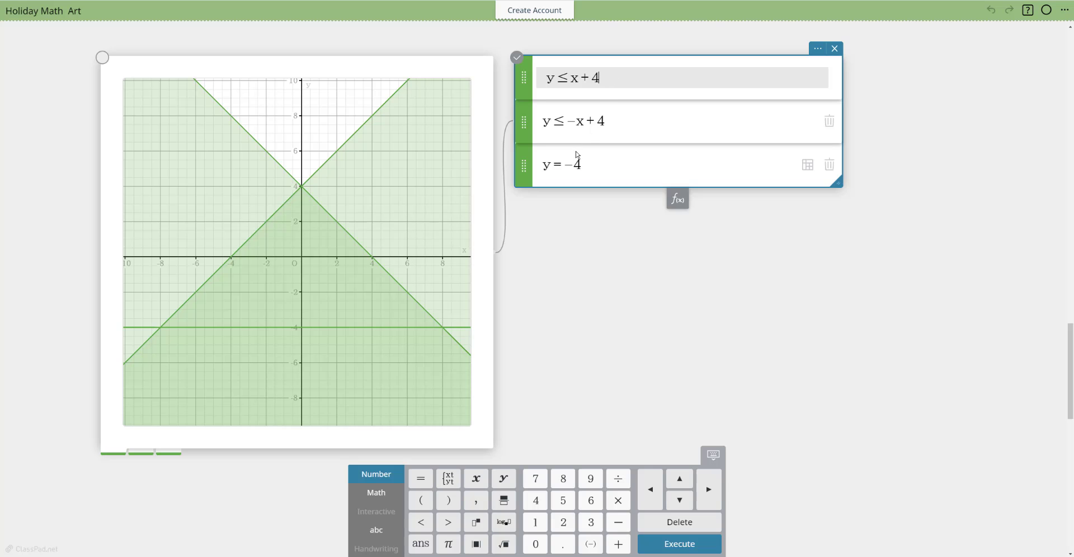
{"action": "left_click", "coordinate": [382, 498]}
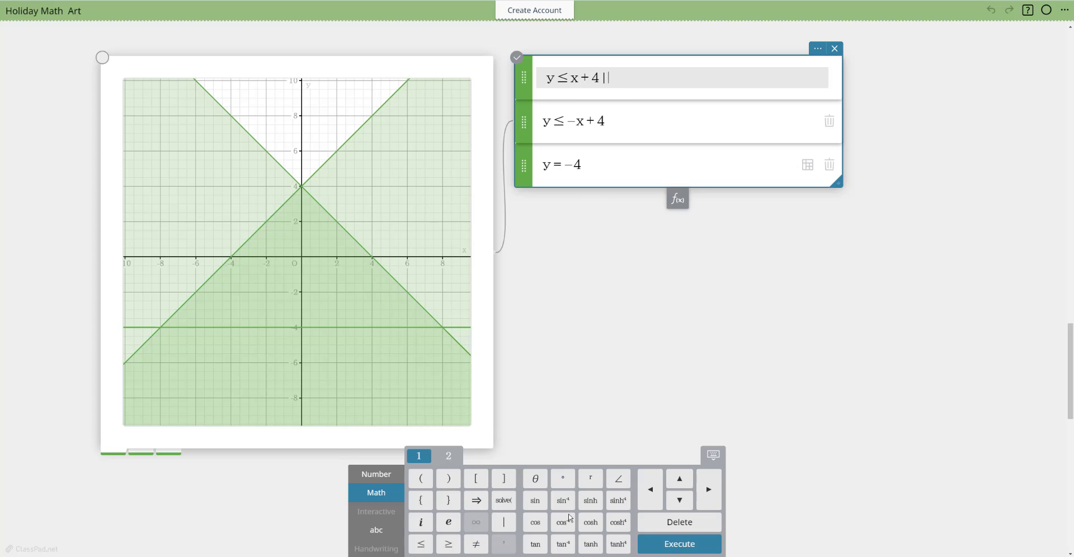
{"action": "left_click", "coordinate": [383, 476]}
{"action": "left_click", "coordinate": [590, 544]}
{"action": "left_click", "coordinate": [564, 479]}
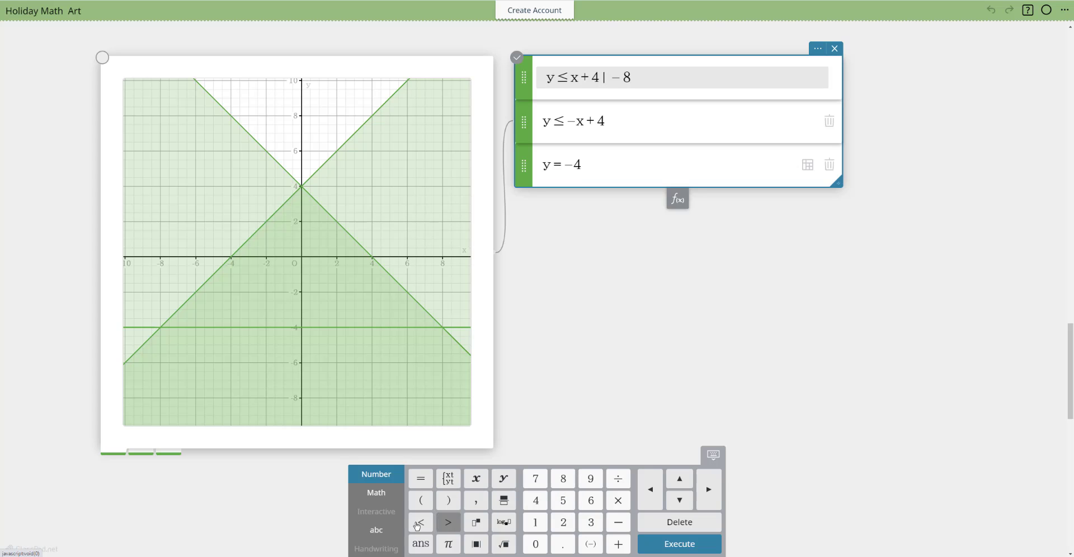
{"action": "left_click", "coordinate": [379, 495]}
{"action": "left_click", "coordinate": [421, 543]}
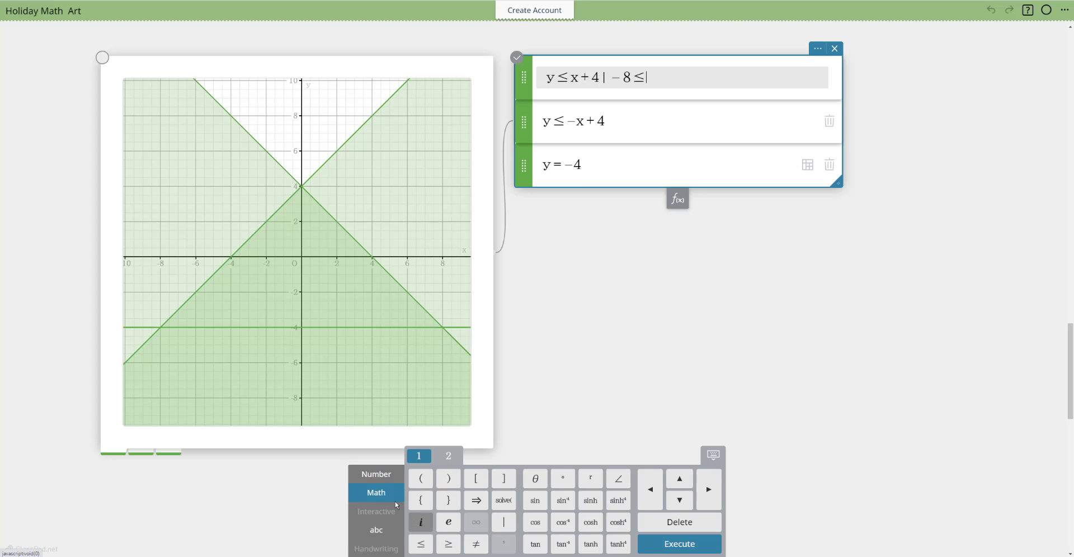
{"action": "left_click", "coordinate": [386, 475]}
{"action": "left_click", "coordinate": [476, 479]}
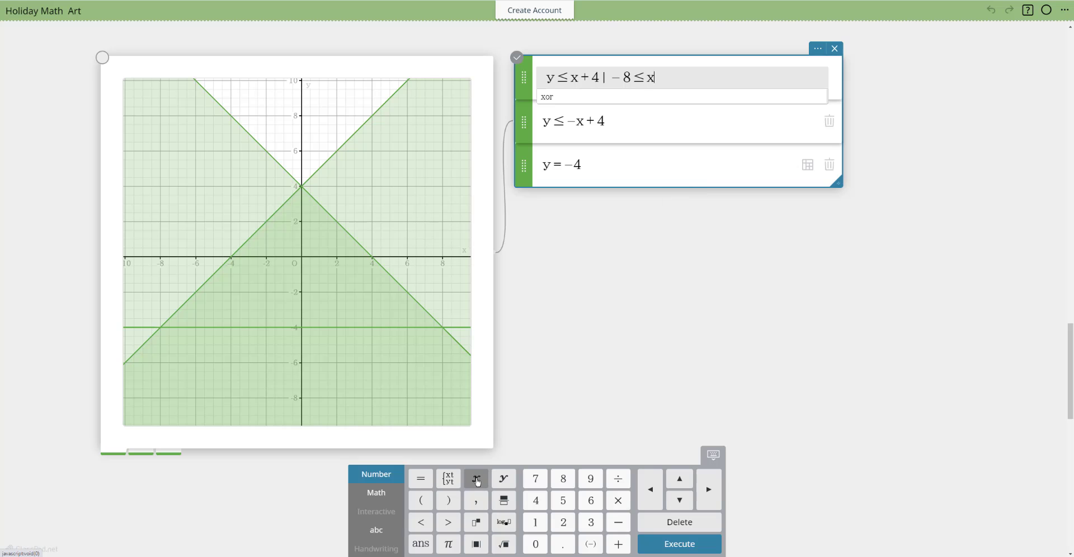
{"action": "left_click", "coordinate": [379, 494]}
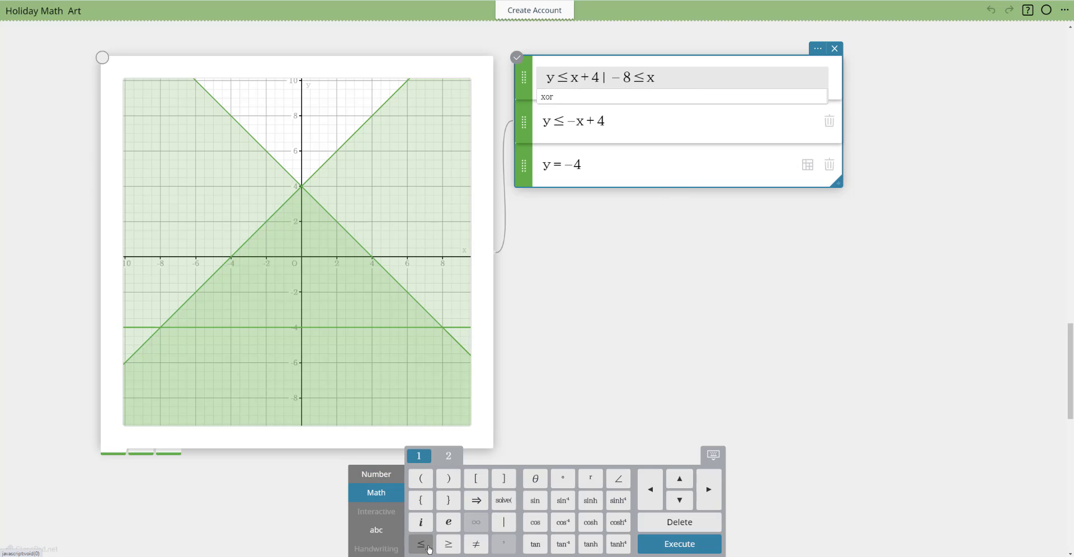
{"action": "left_click", "coordinate": [425, 545]}
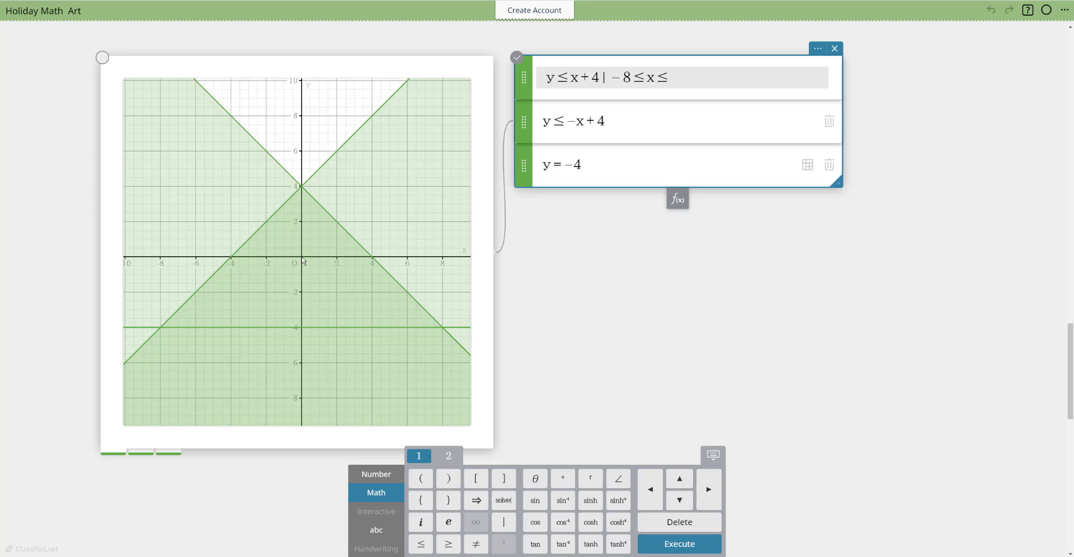
{"action": "left_click", "coordinate": [389, 476]}
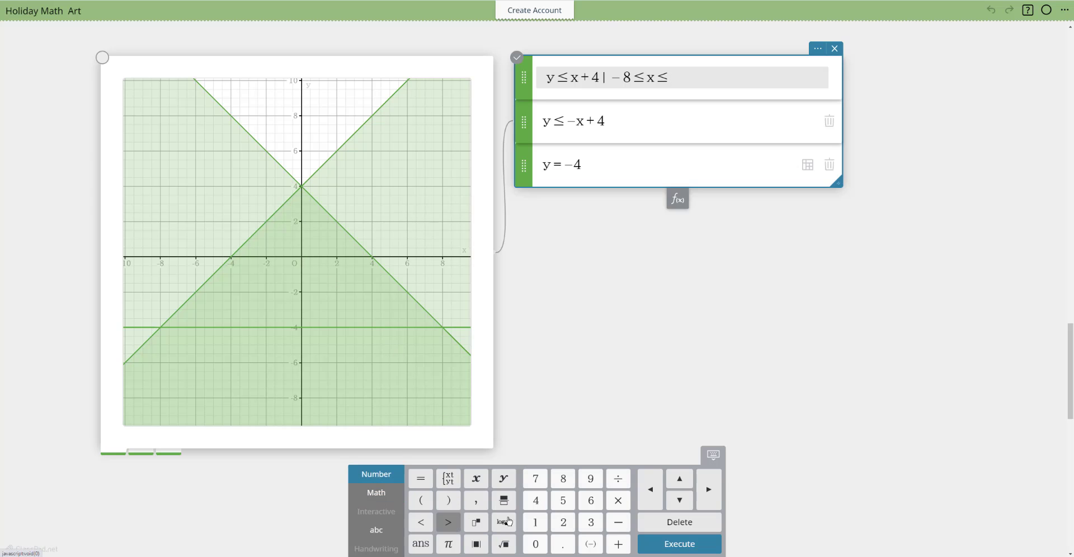
{"action": "left_click", "coordinate": [535, 543]}
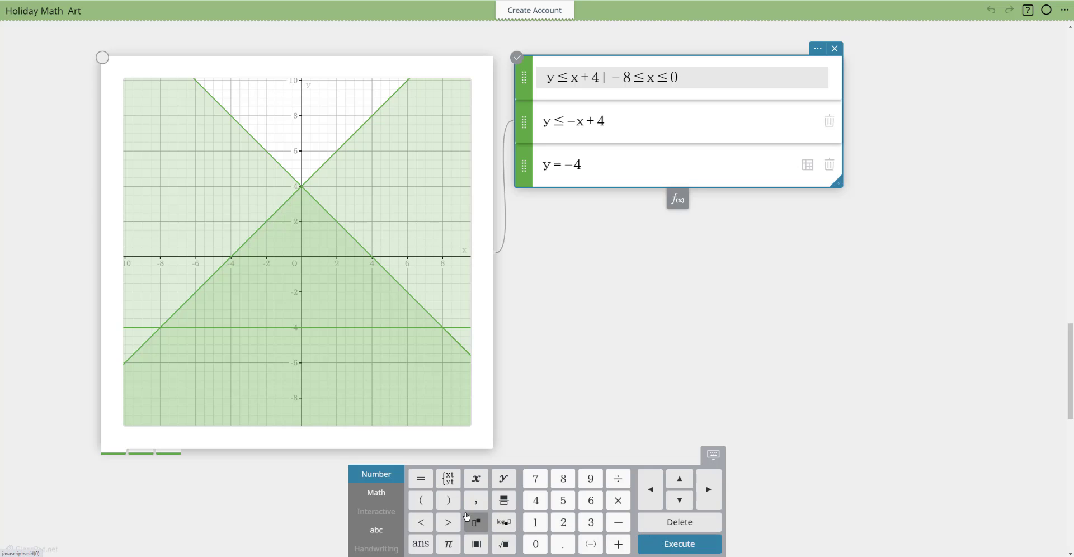
Append the range restriction −4 ≤ y ≤ 4 to the y ≤ x + 4 expression and graph it.
{"action": "left_click", "coordinate": [376, 498]}
{"action": "left_click", "coordinate": [503, 522]}
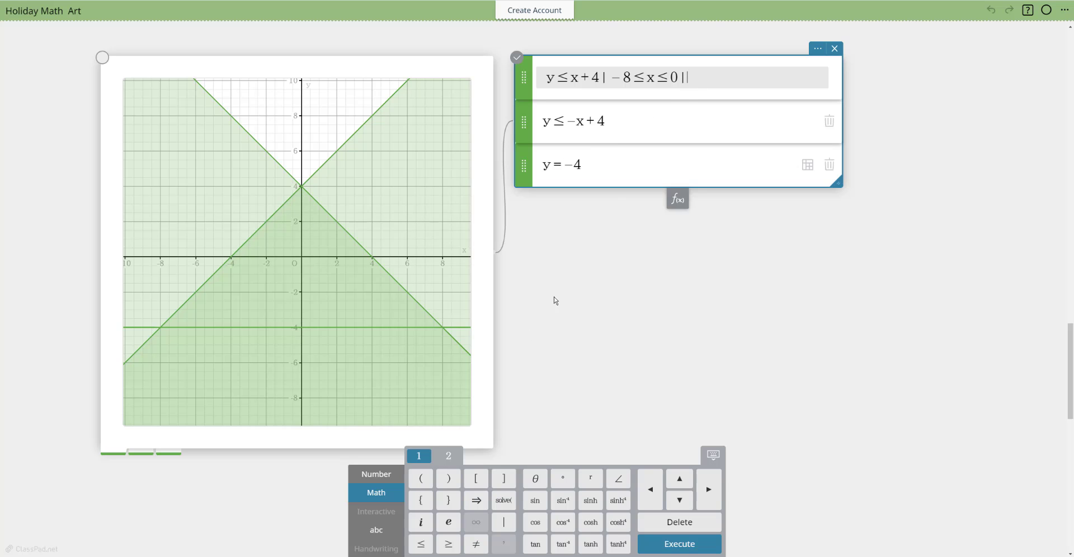
{"action": "left_click", "coordinate": [382, 479]}
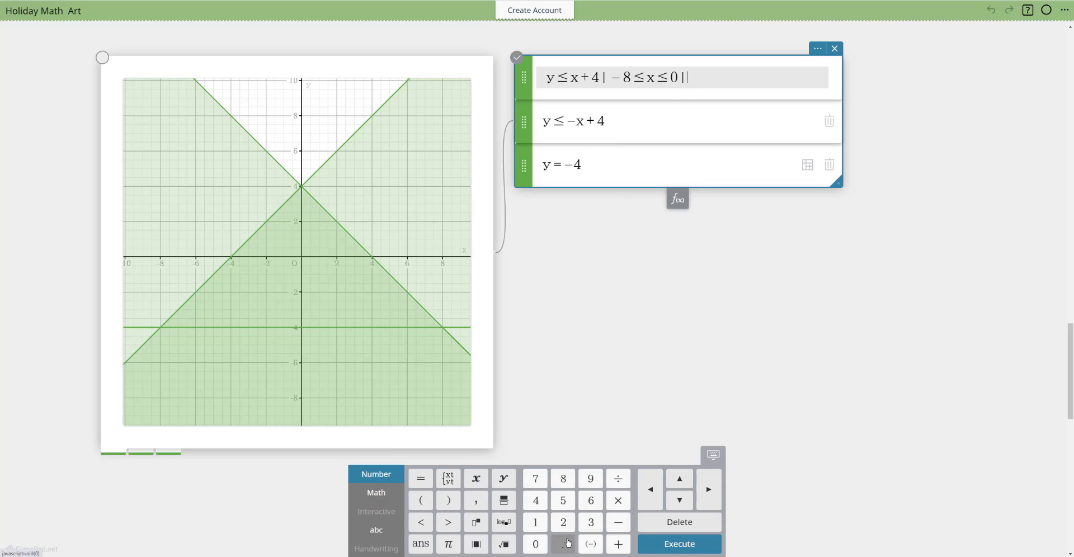
{"action": "left_click", "coordinate": [591, 544]}
{"action": "left_click", "coordinate": [535, 501]}
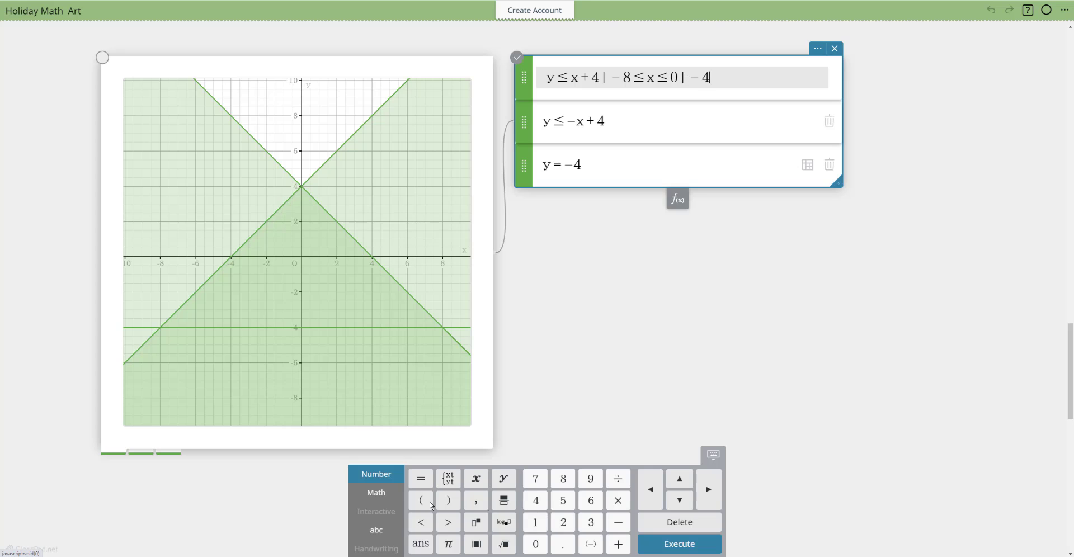
{"action": "left_click", "coordinate": [377, 494]}
{"action": "left_click", "coordinate": [421, 548]}
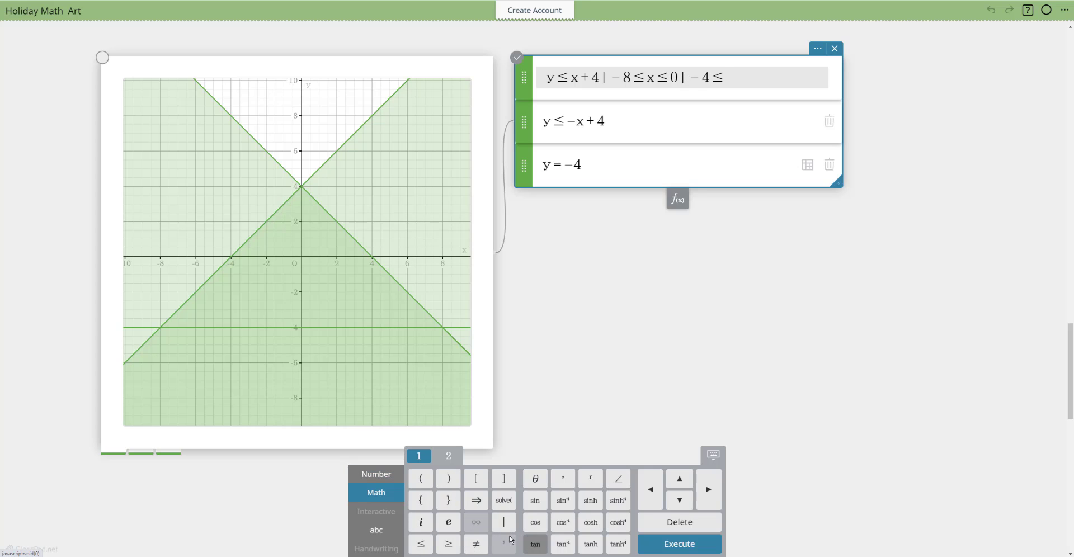
{"action": "left_click", "coordinate": [379, 475]}
{"action": "left_click", "coordinate": [494, 479]}
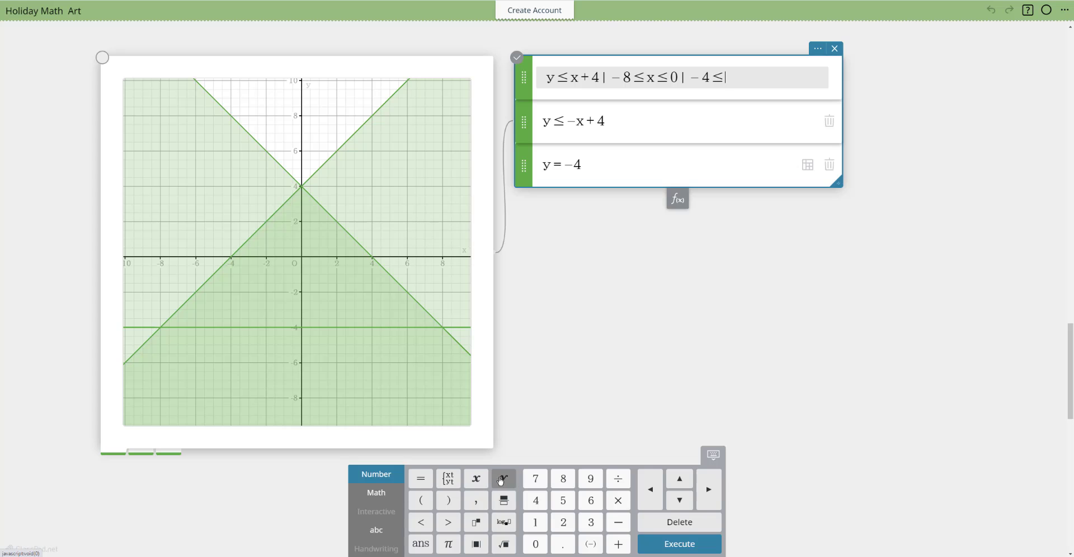
{"action": "left_click", "coordinate": [376, 492]}
{"action": "left_click", "coordinate": [421, 544]}
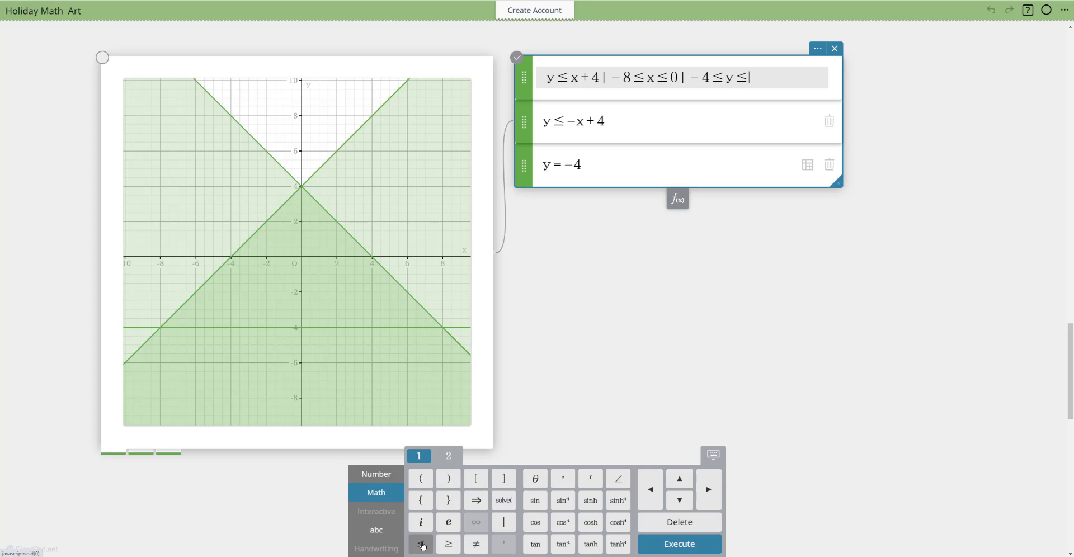
{"action": "left_click", "coordinate": [376, 474]}
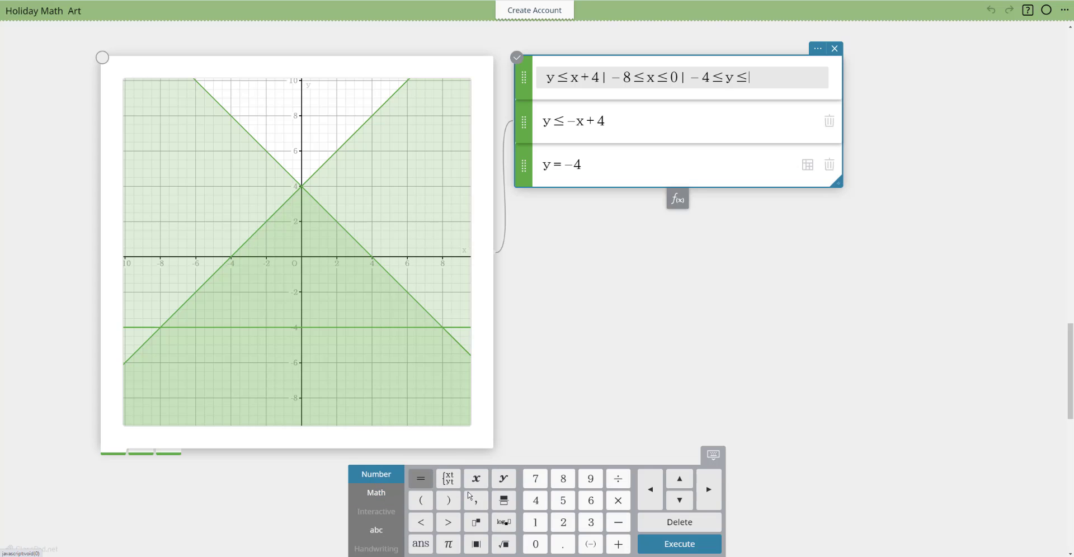
{"action": "left_click", "coordinate": [534, 500]}
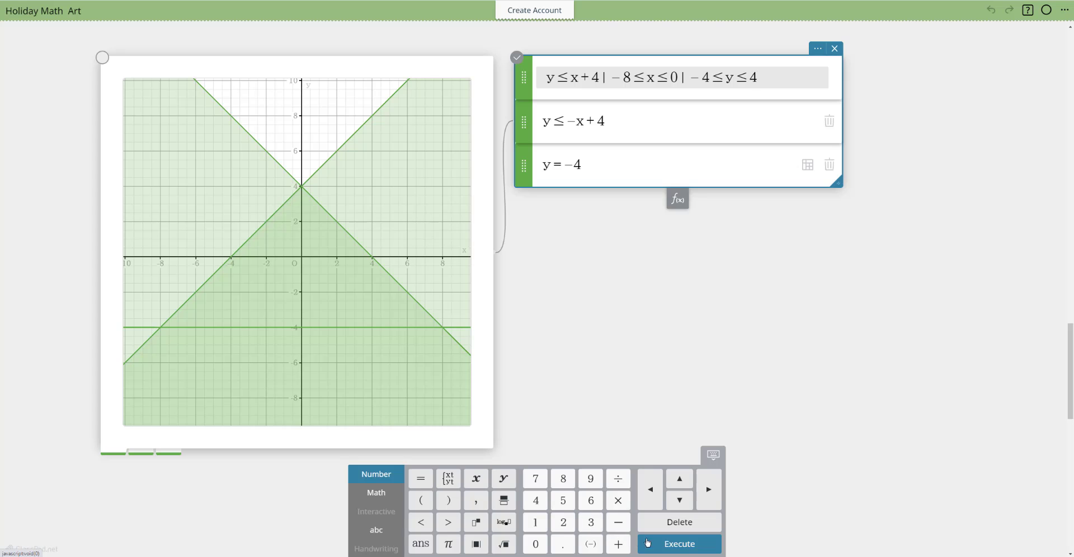
{"action": "left_click", "coordinate": [685, 546]}
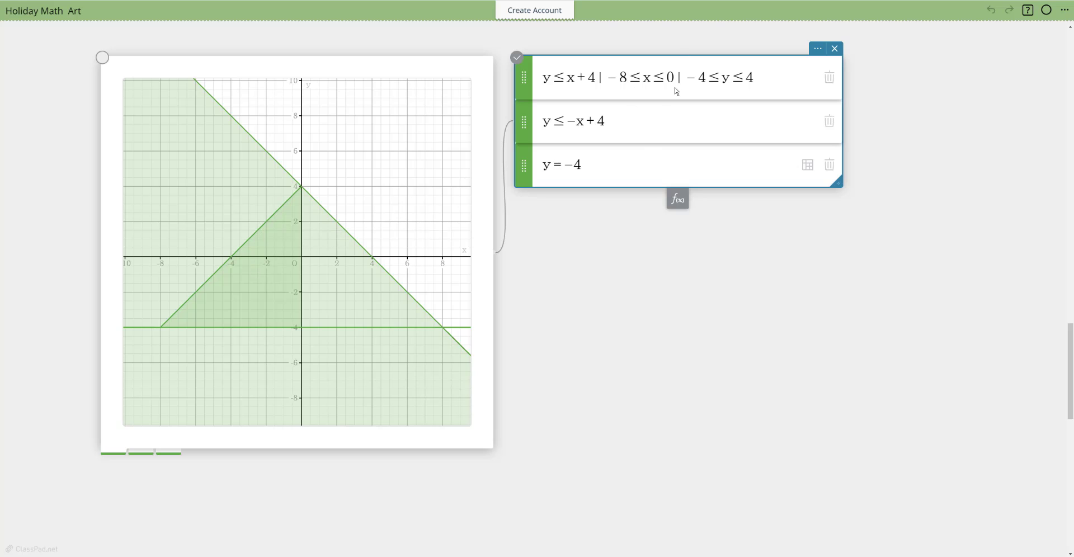
Copy the x and y restrictions from the first inequality onto y ≤ −x + 4, separated by a vertical bar.
{"action": "left_click", "coordinate": [751, 77]}
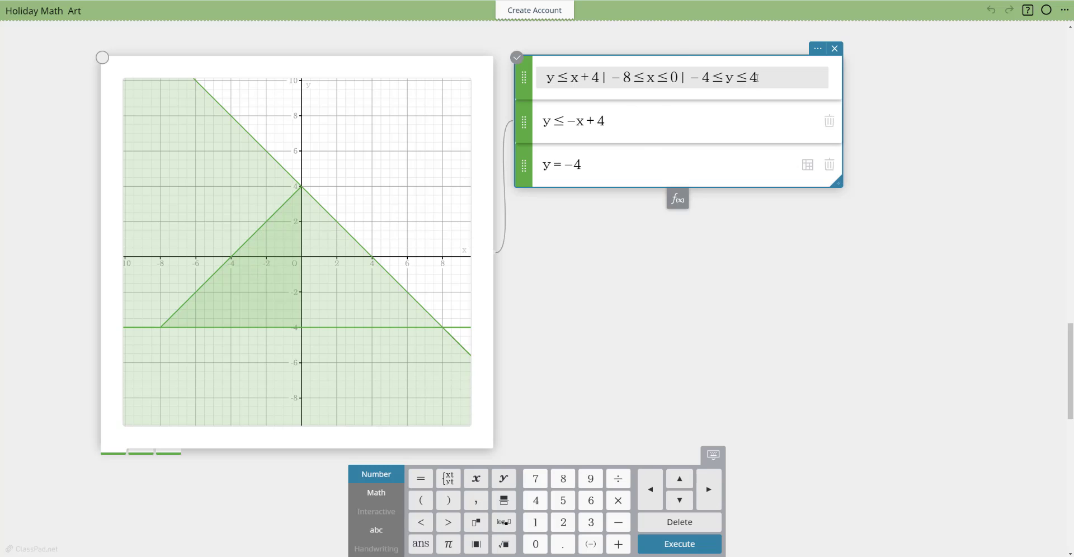
{"action": "left_click_drag", "start_coordinate": [754, 77], "coordinate": [614, 81]}
{"action": "key", "text": "ctrl+c"}
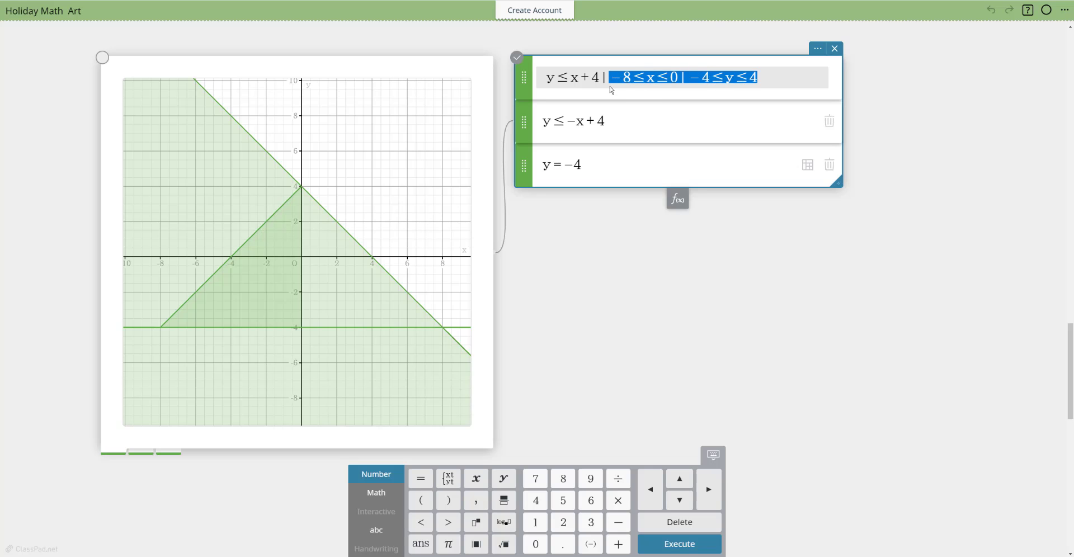
{"action": "left_click", "coordinate": [616, 123]}
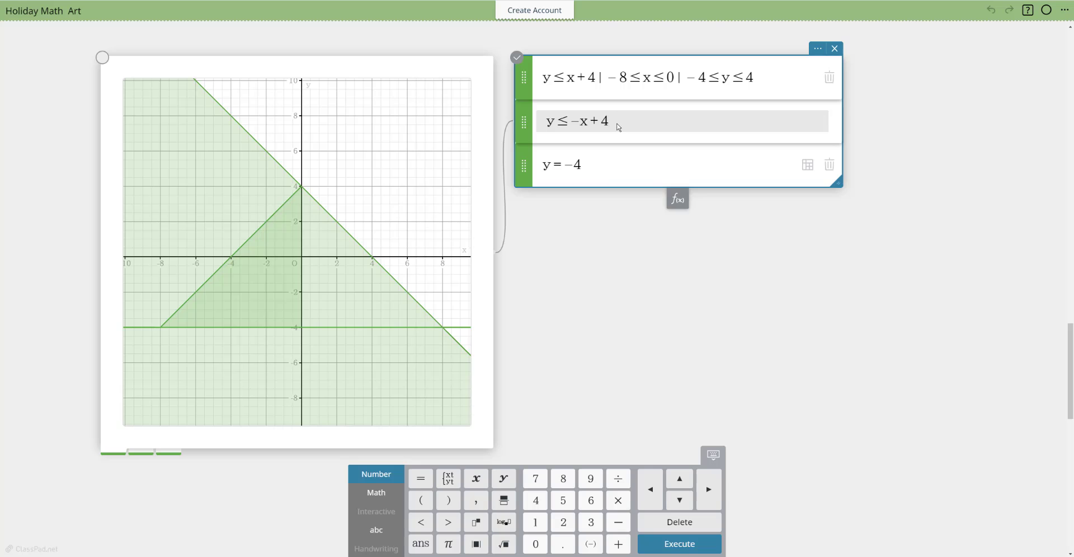
{"action": "key", "text": "ctrl+v"}
{"action": "left_click", "coordinate": [610, 121]}
{"action": "left_click", "coordinate": [395, 495]}
{"action": "left_click", "coordinate": [503, 522]}
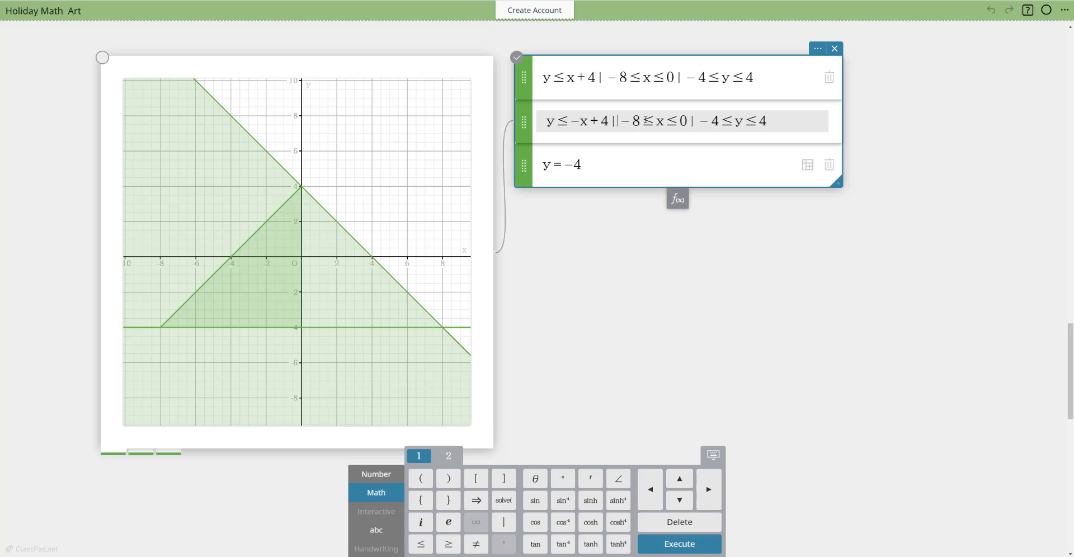
Change the second inequality's x restriction to 0 ≤ x ≤ 8 and graph it.
{"action": "left_click_drag", "start_coordinate": [638, 120], "coordinate": [616, 122]}
{"action": "type", "text": "0"}
{"action": "double_click", "coordinate": [670, 121]}
{"action": "type", "text": "8"}
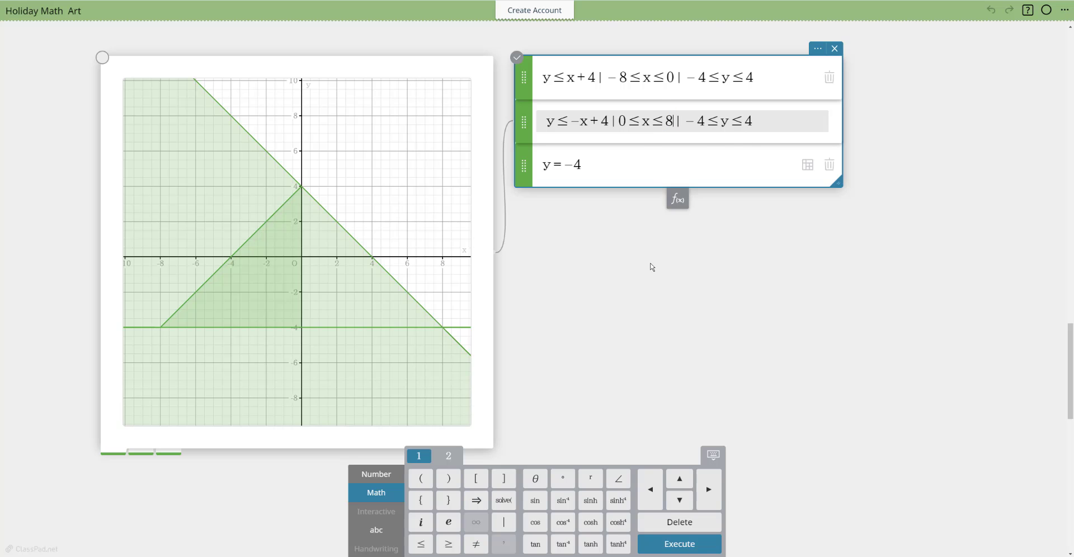
{"action": "left_click", "coordinate": [675, 547]}
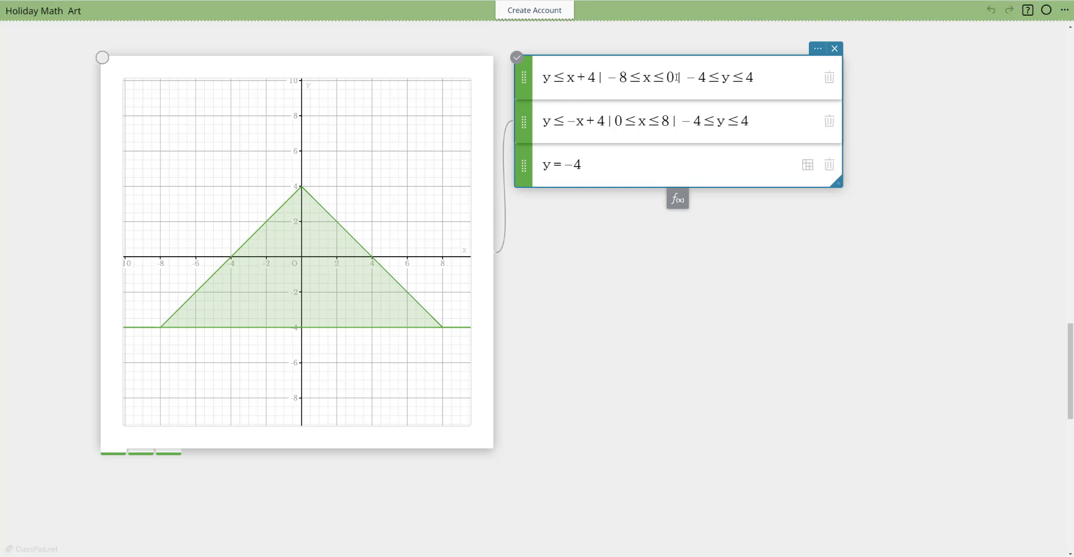
Copy the x restriction −8 ≤ x ≤ 0 from the first inequality onto the line y = −4 and graph it.
{"action": "left_click_drag", "start_coordinate": [669, 77], "coordinate": [598, 92]}
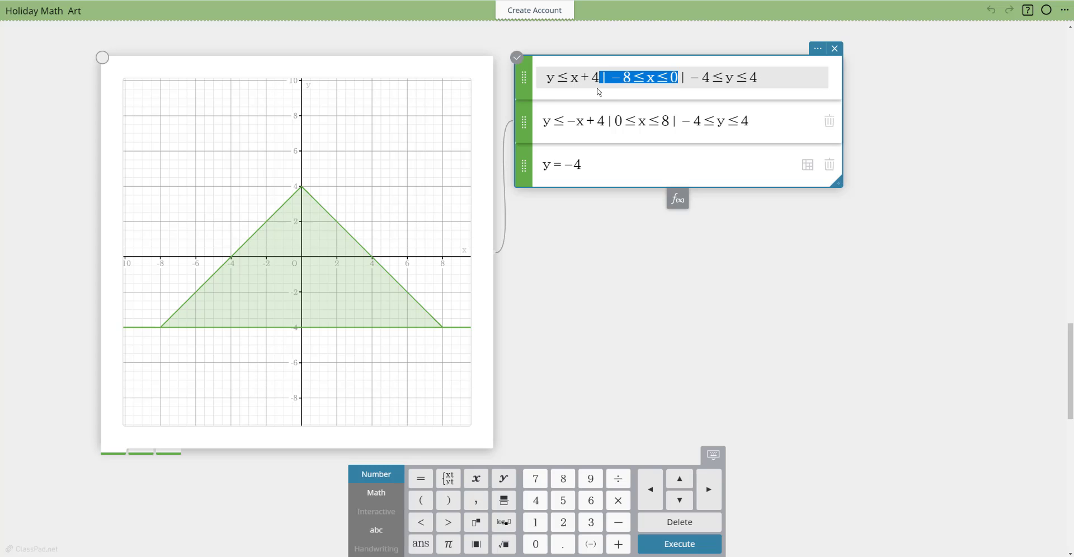
{"action": "left_click", "coordinate": [594, 164]}
{"action": "left_click", "coordinate": [590, 169]}
{"action": "type", "text": "|−8≤x≤0"}
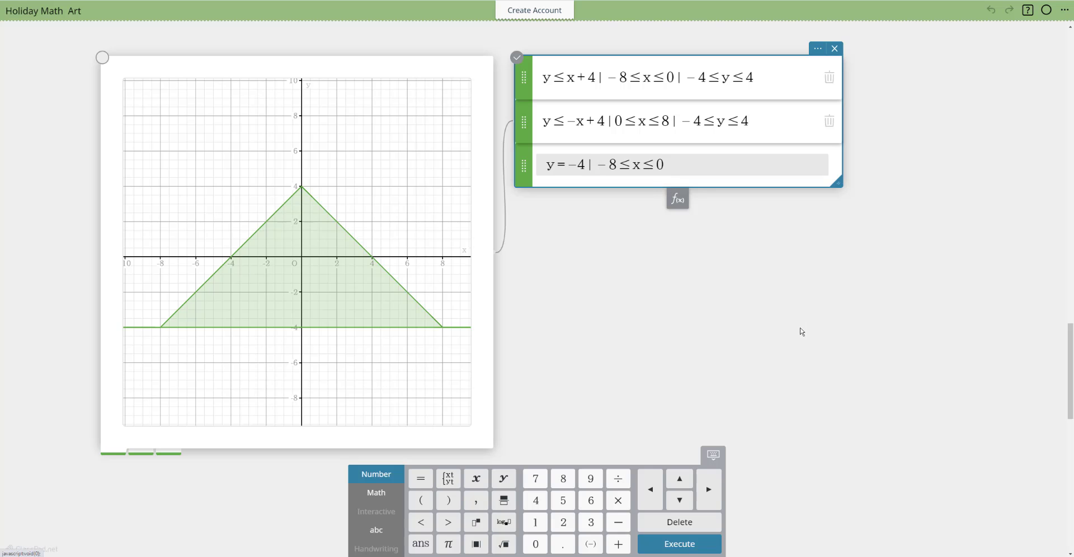
{"action": "left_click", "coordinate": [688, 545]}
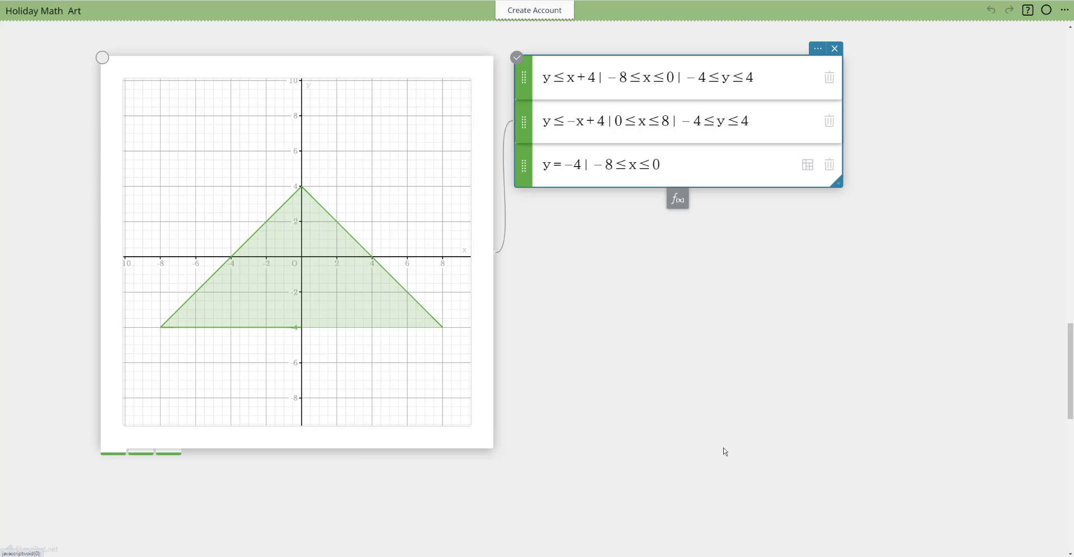
Set the upper x bound of the horizontal line y = −4 to 8.
{"action": "left_click", "coordinate": [661, 165]}
{"action": "double_click", "coordinate": [660, 165]}
{"action": "type", "text": "8"}
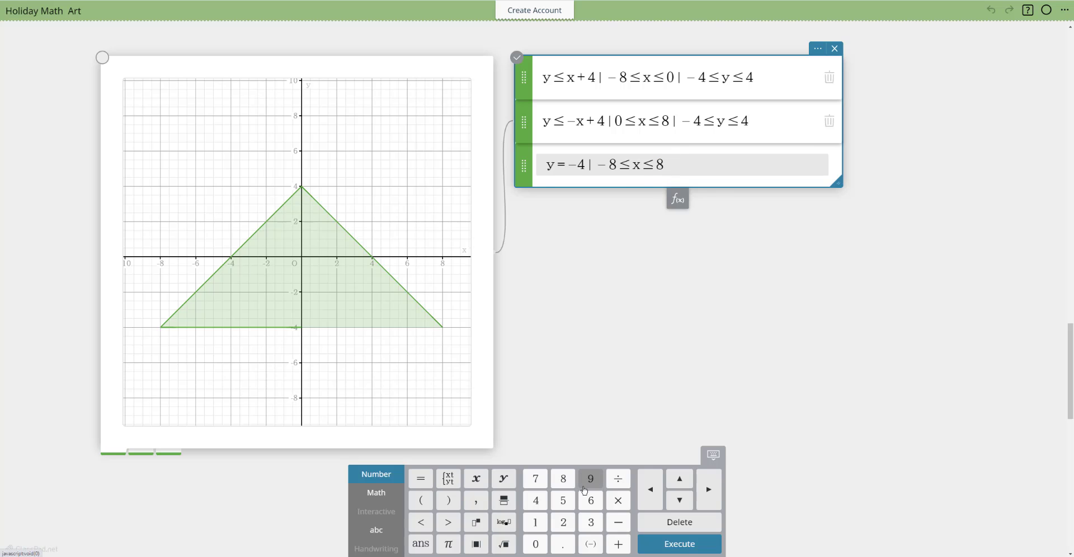
{"action": "left_click", "coordinate": [565, 456]}
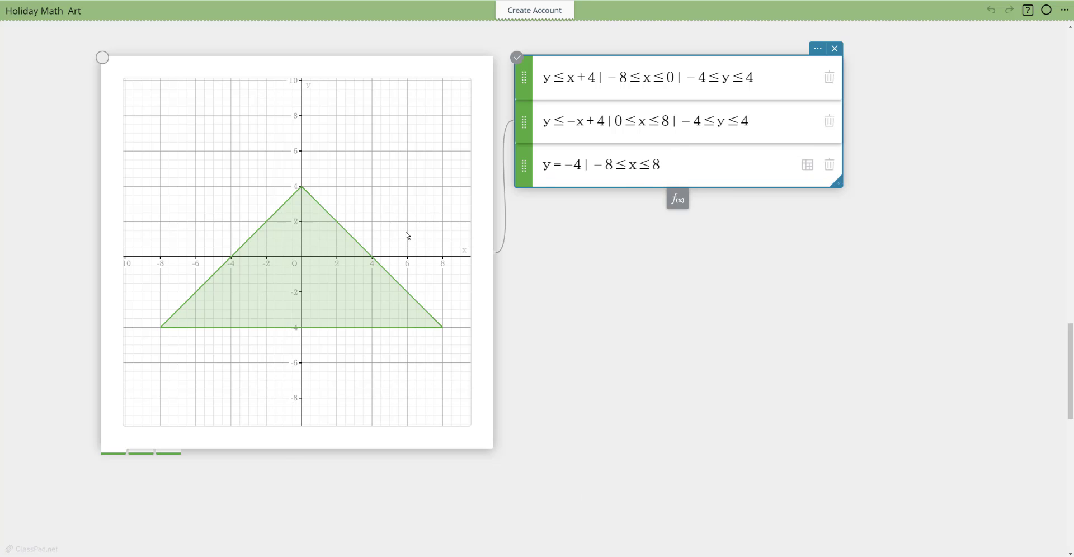
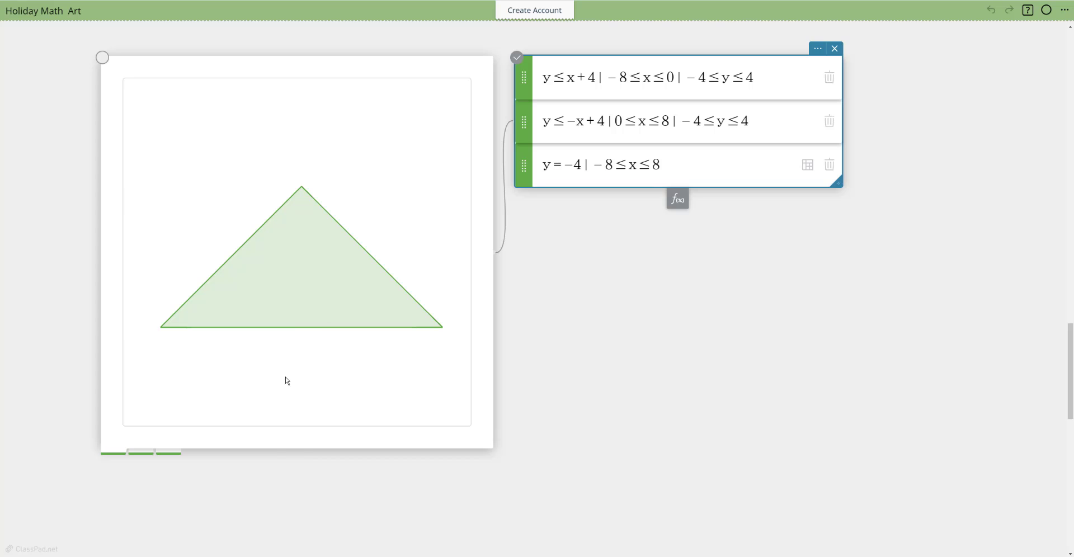
Add an x–y data table linked to the graph and set its plot color to red.
{"action": "left_click", "coordinate": [288, 380]}
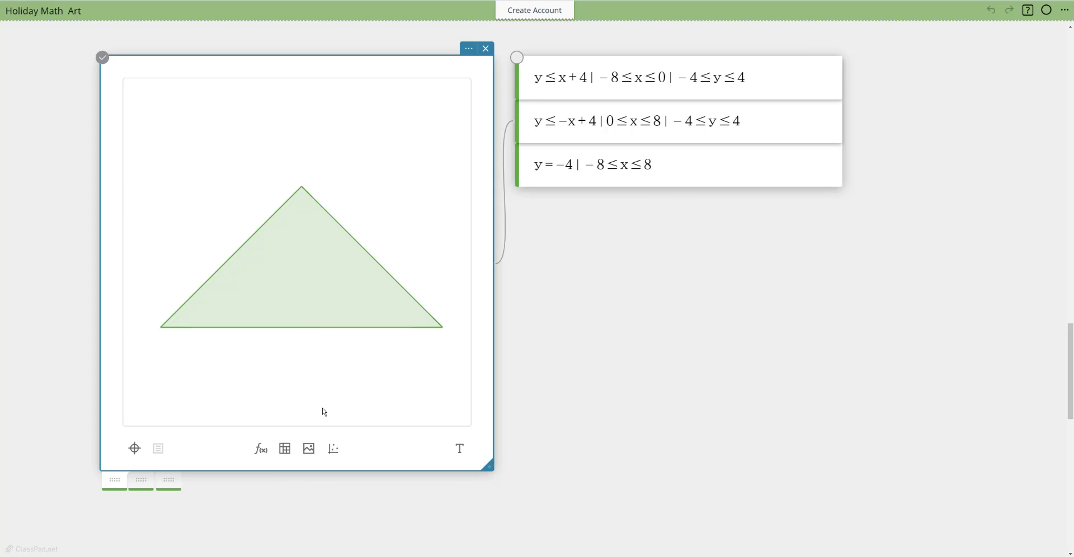
{"action": "left_click", "coordinate": [333, 449]}
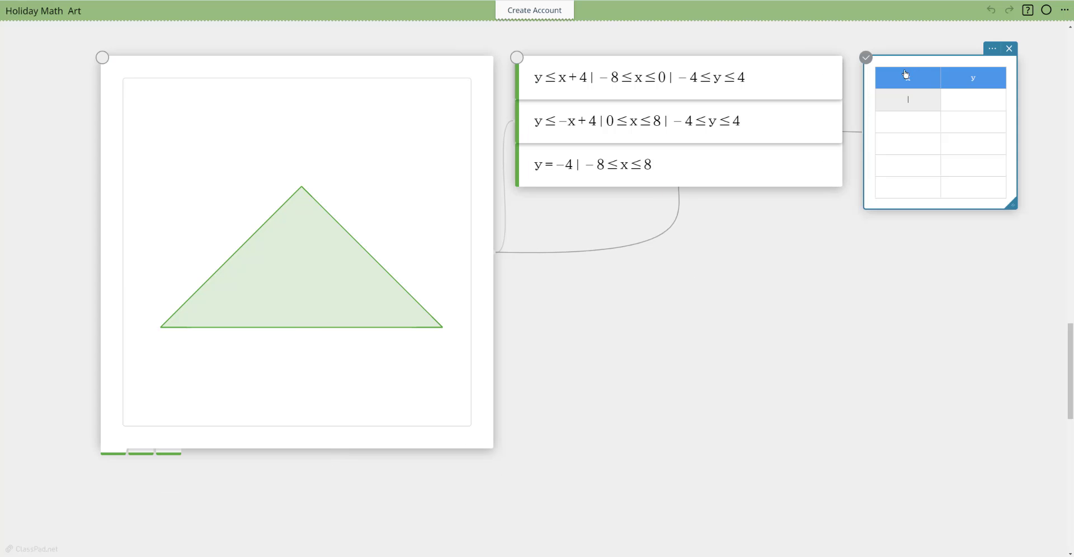
{"action": "left_click", "coordinate": [992, 49]}
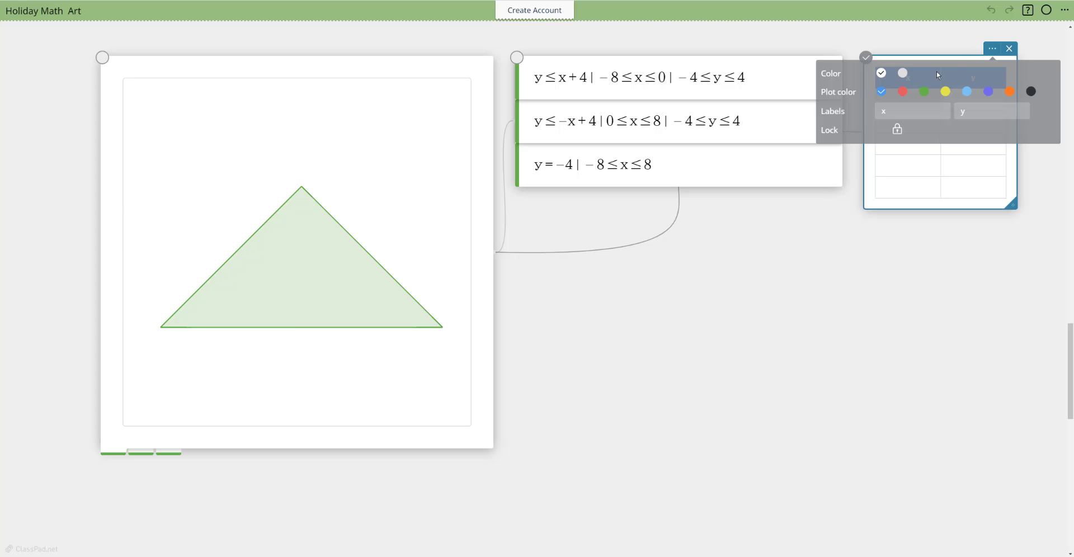
{"action": "left_click", "coordinate": [903, 92]}
{"action": "left_click", "coordinate": [892, 231]}
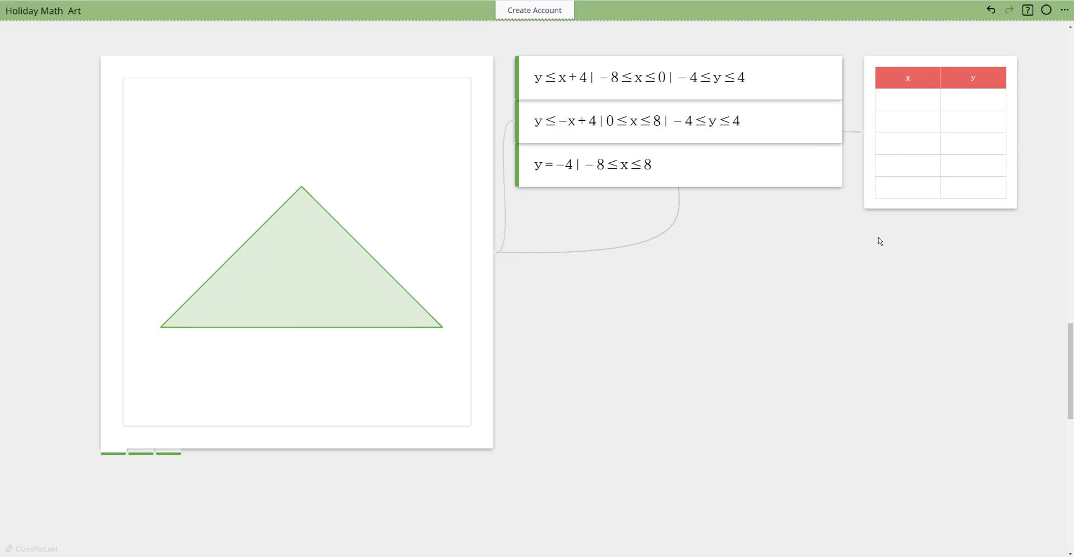
{"action": "left_click", "coordinate": [913, 104]}
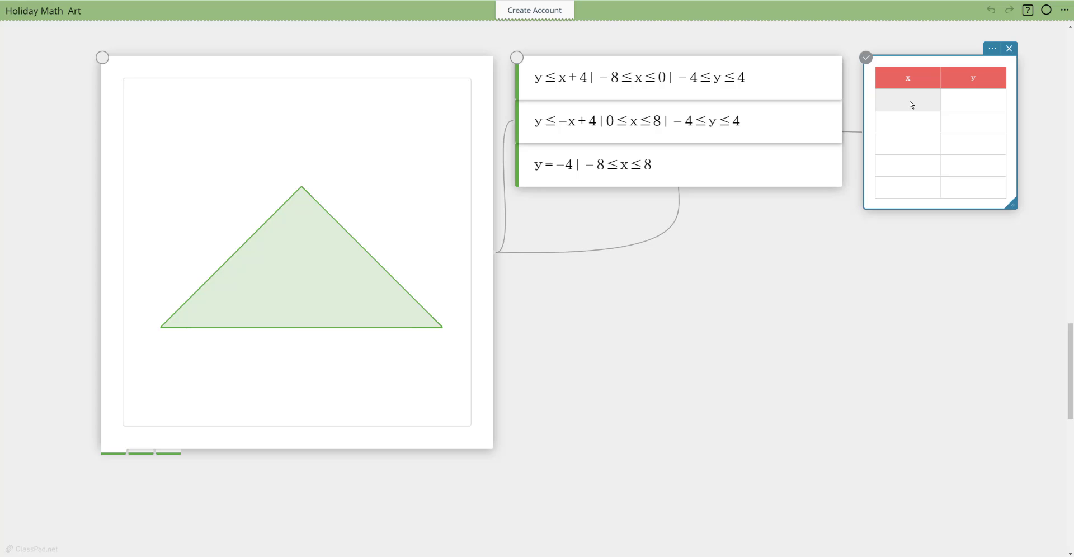
Fill the first three rows of the red data table with the points (1, 2), (1, 3) and (1, 4).
{"action": "key", "text": "Tab"}
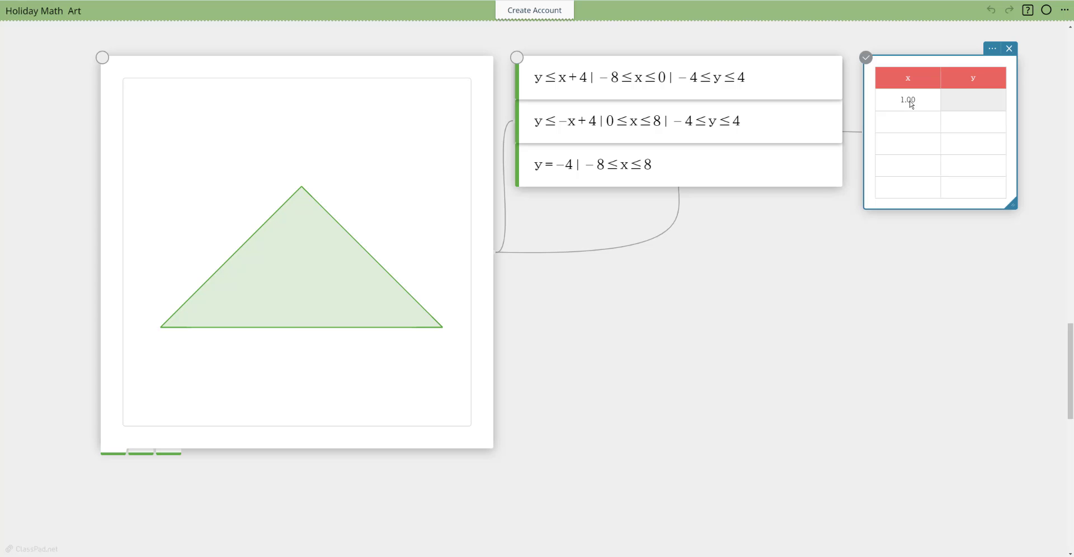
{"action": "key", "text": "Tab"}
{"action": "type", "text": "1"}
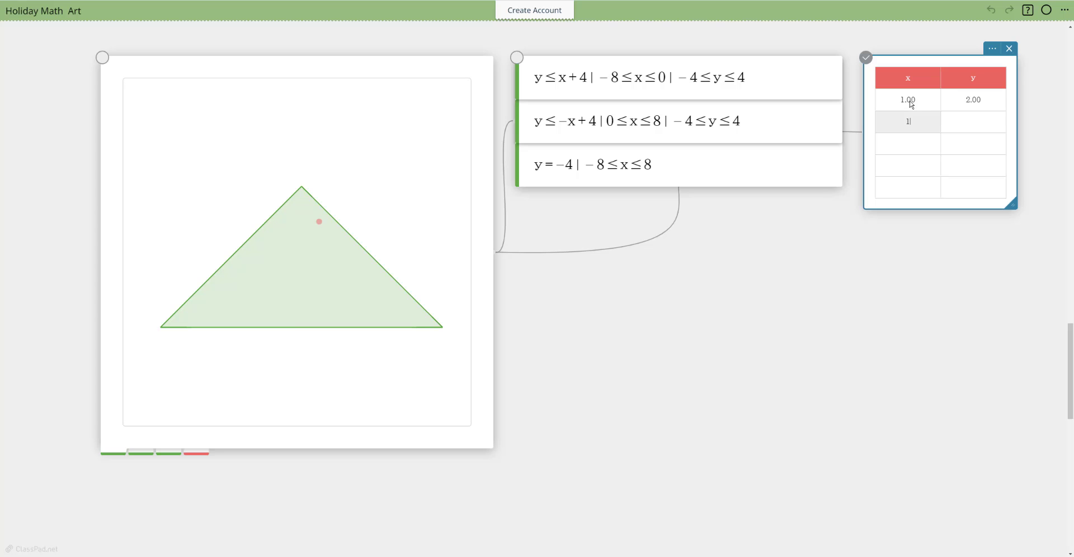
{"action": "key", "text": "Tab"}
{"action": "type", "text": "3"}
{"action": "key", "text": "Tab"}
{"action": "type", "text": "1"}
{"action": "key", "text": "Tab"}
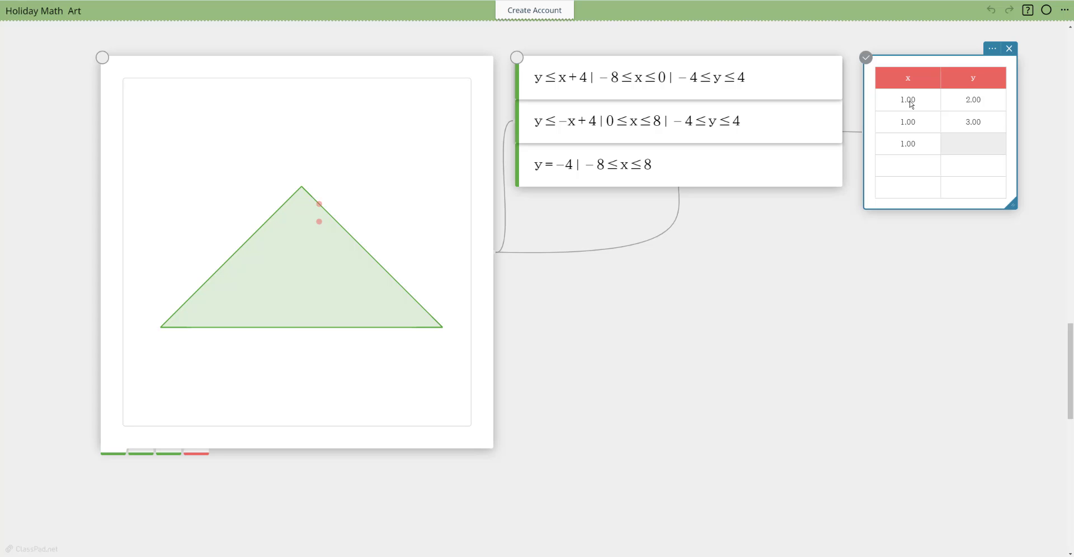
{"action": "type", "text": "4"}
{"action": "key", "text": "Tab"}
Add the points (1, 5), (1, 6), (1, 7) and (1, 8) in the following rows of the data table.
{"action": "type", "text": "1"}
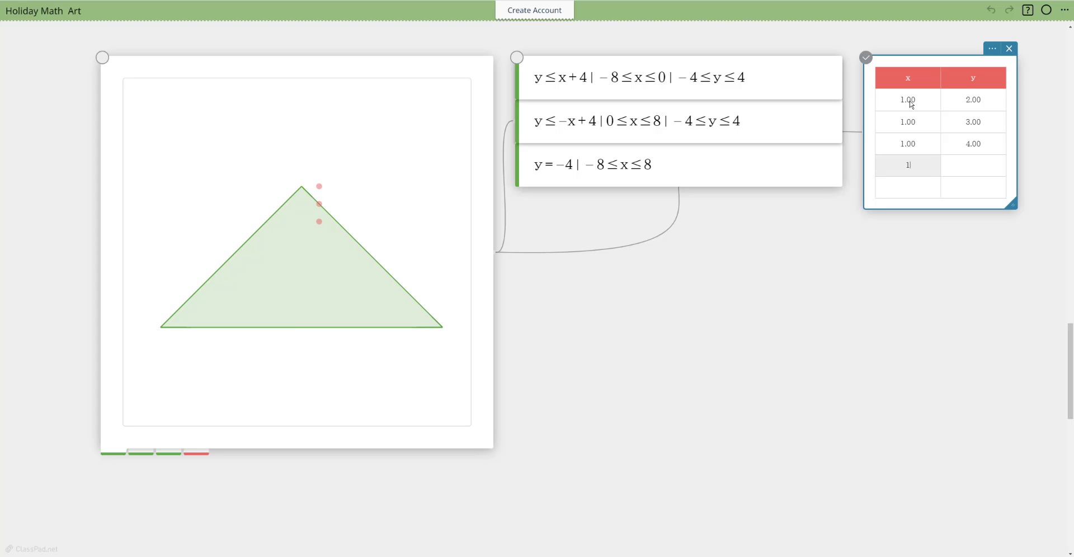
{"action": "key", "text": "Tab"}
{"action": "type", "text": "5"}
{"action": "key", "text": "Tab"}
{"action": "type", "text": "1"}
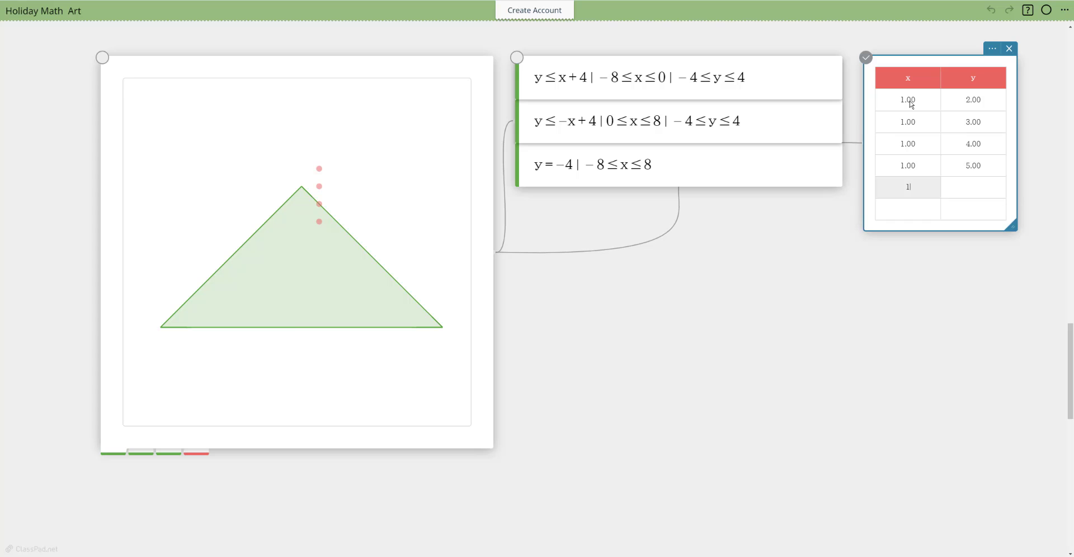
{"action": "key", "text": "Tab"}
{"action": "type", "text": "6"}
{"action": "key", "text": "Tab"}
{"action": "type", "text": "1"}
{"action": "key", "text": "Tab"}
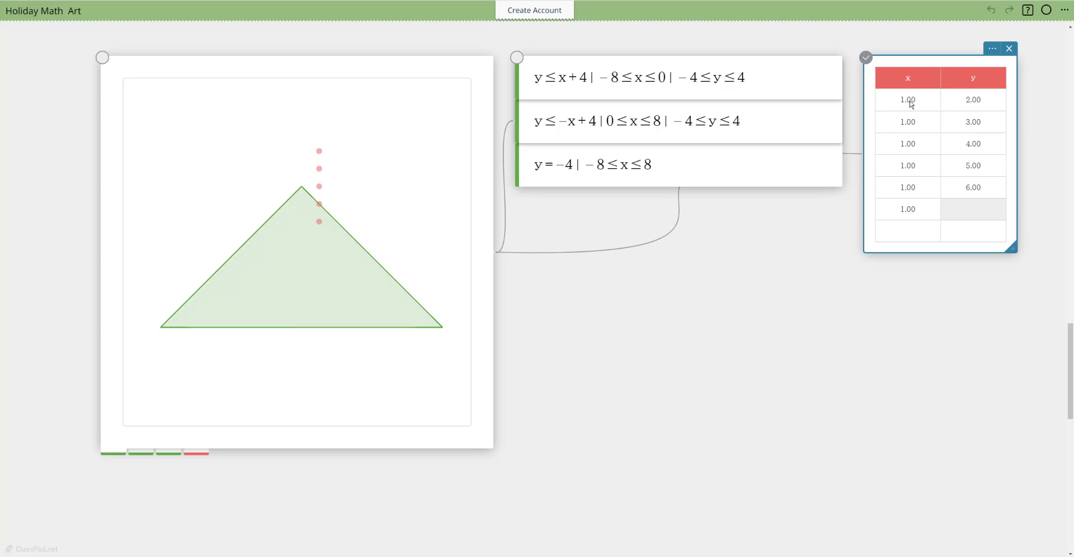
{"action": "type", "text": "7"}
{"action": "key", "text": "Tab"}
{"action": "type", "text": "1"}
{"action": "key", "text": "Tab"}
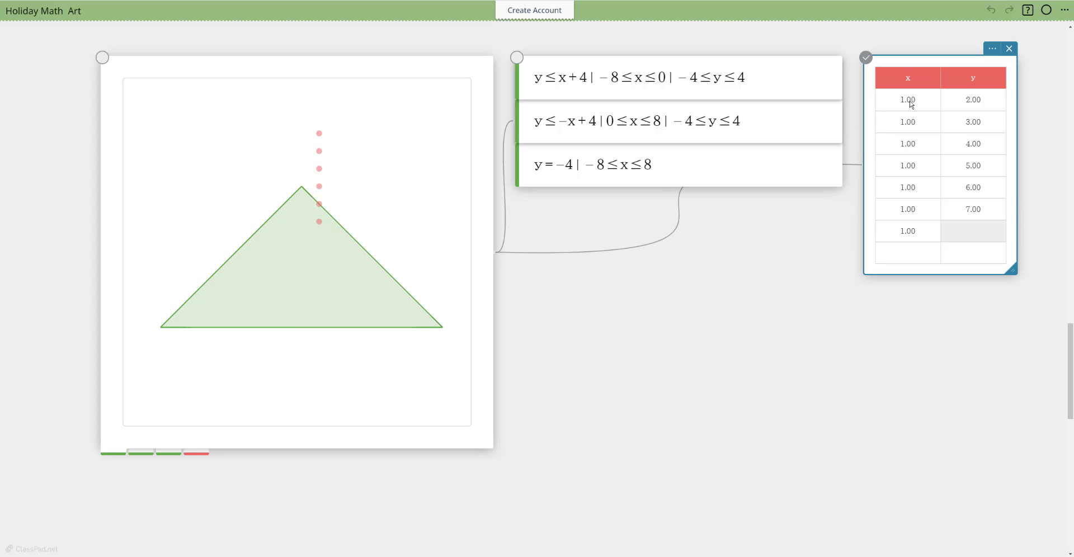
{"action": "type", "text": "8"}
{"action": "key", "text": "Tab"}
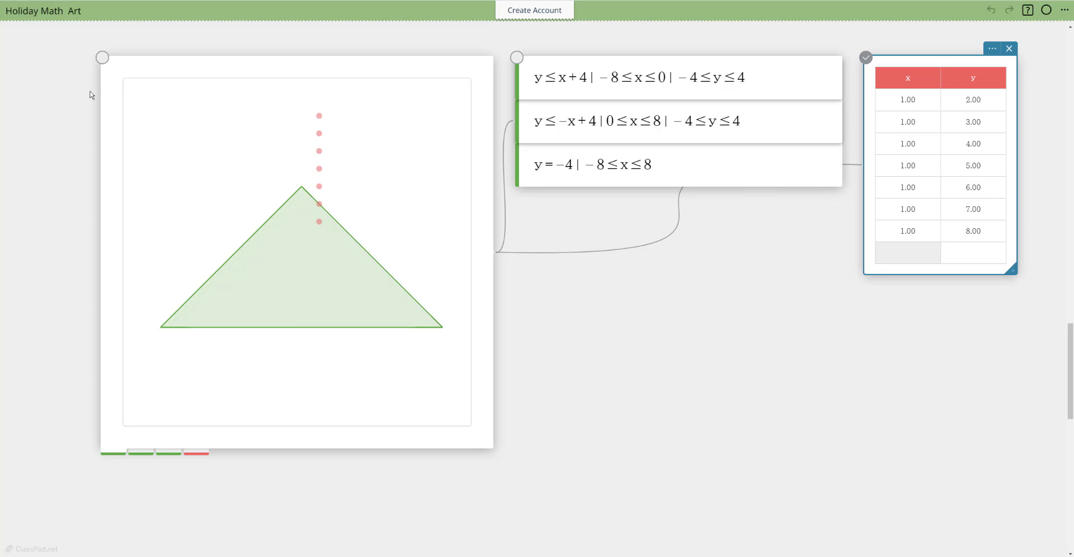
Spread six red points inside the triangle, at about (−0.18, 2.39), (−1.56, 0.32), (1.48, 0.39), (−2.94, −0.85), (−0.04, −0.90) and (2.84, −1.68).
{"action": "left_click", "coordinate": [324, 120]}
{"action": "left_click_drag", "start_coordinate": [323, 120], "coordinate": [274, 252]}
{"action": "left_click_drag", "start_coordinate": [323, 177], "coordinate": [327, 252]}
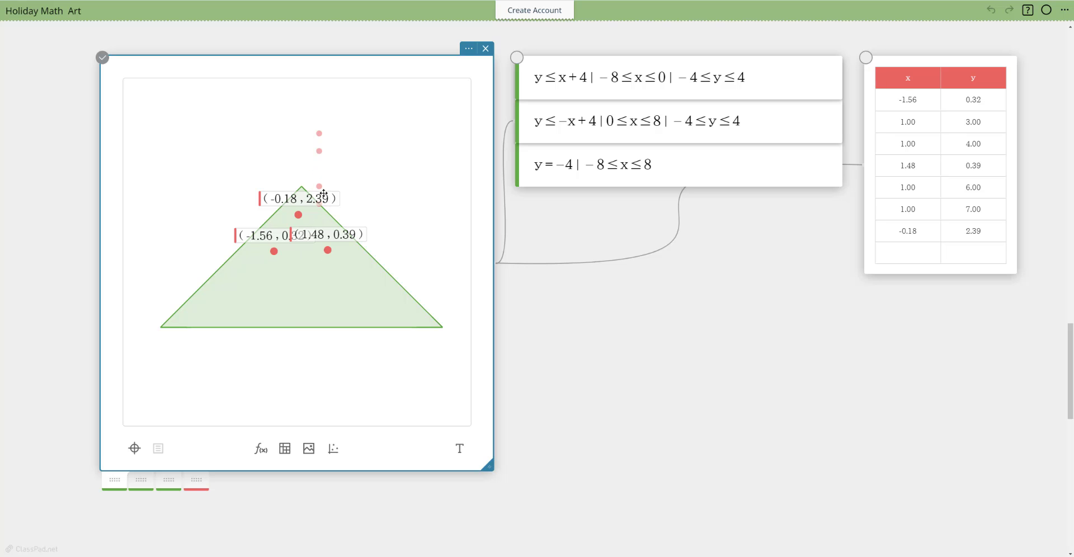
{"action": "left_click_drag", "start_coordinate": [319, 186], "coordinate": [249, 272]}
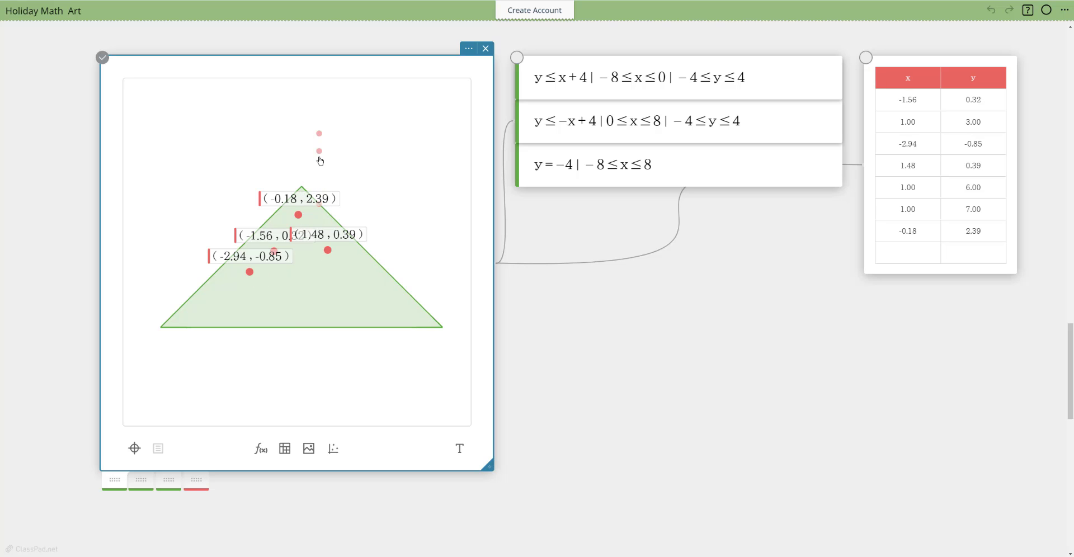
{"action": "left_click_drag", "start_coordinate": [319, 151], "coordinate": [301, 273]}
{"action": "left_click_drag", "start_coordinate": [318, 133], "coordinate": [352, 287]}
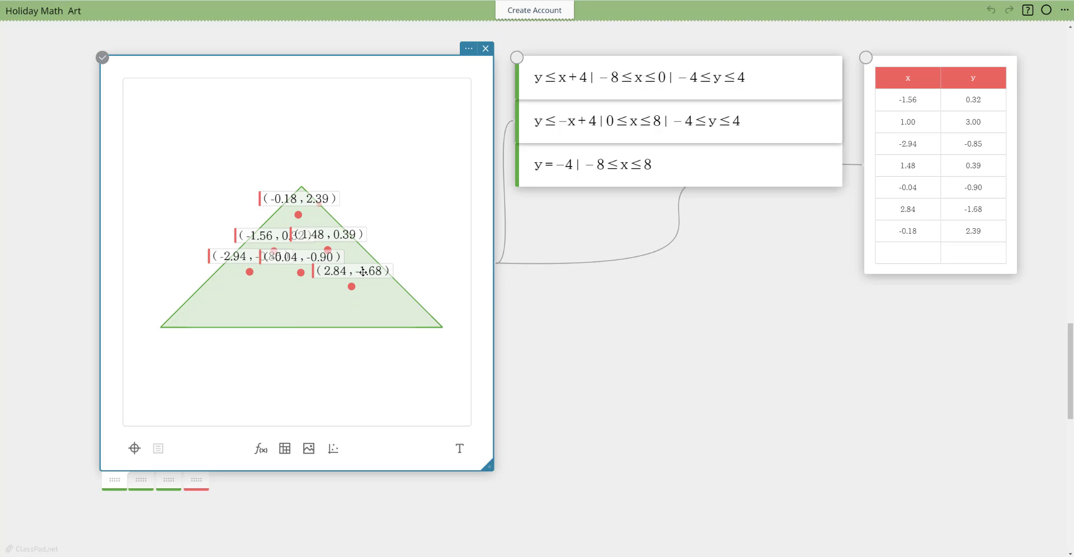
Remove the coordinate labels from all the moved red points on the triangle graph.
{"action": "left_click", "coordinate": [382, 271]}
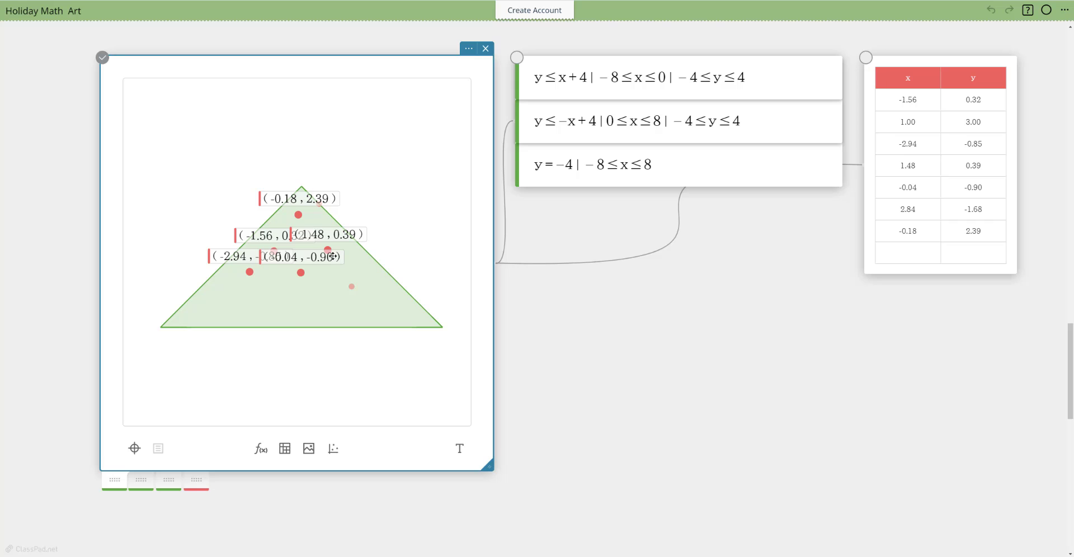
{"action": "left_click_drag", "start_coordinate": [331, 258], "coordinate": [332, 258]}
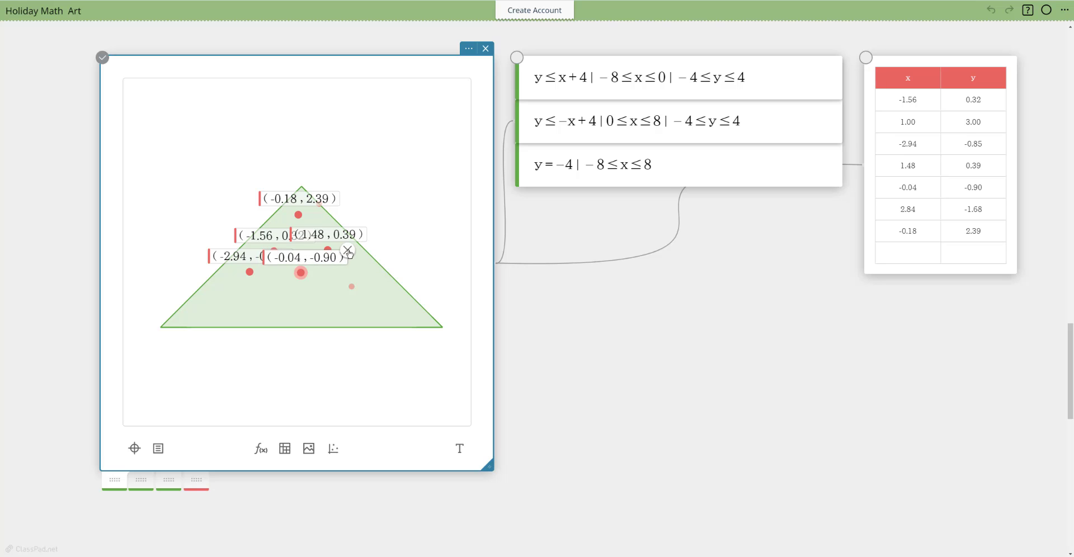
{"action": "left_click", "coordinate": [346, 250]}
{"action": "left_click", "coordinate": [366, 226]}
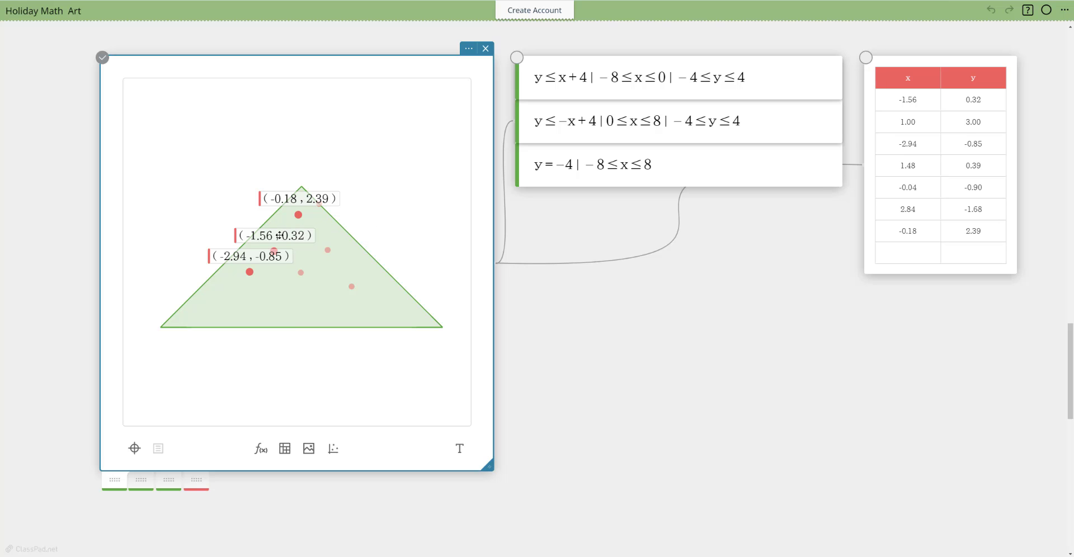
{"action": "left_click", "coordinate": [320, 228]}
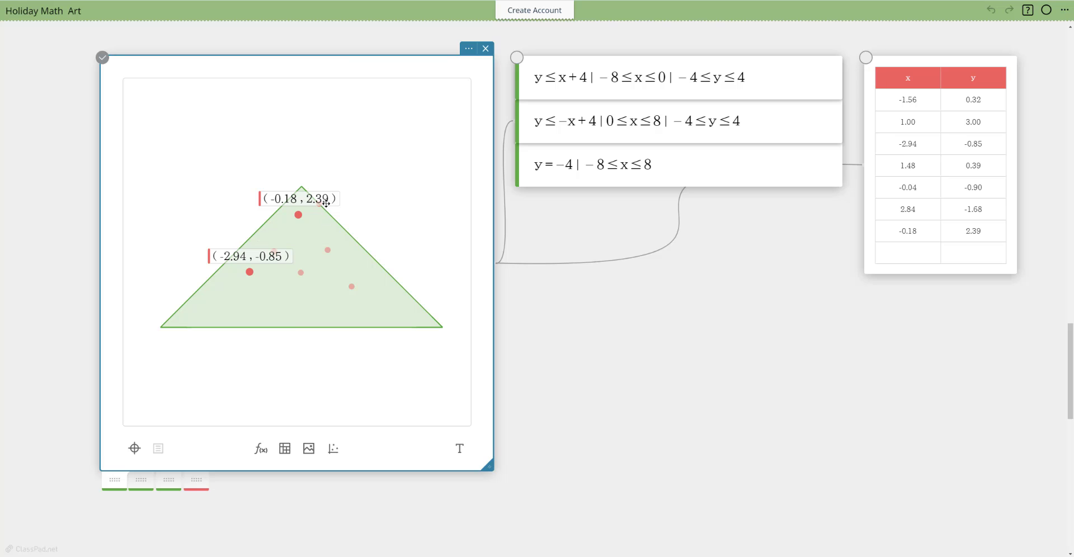
{"action": "left_click", "coordinate": [338, 192]}
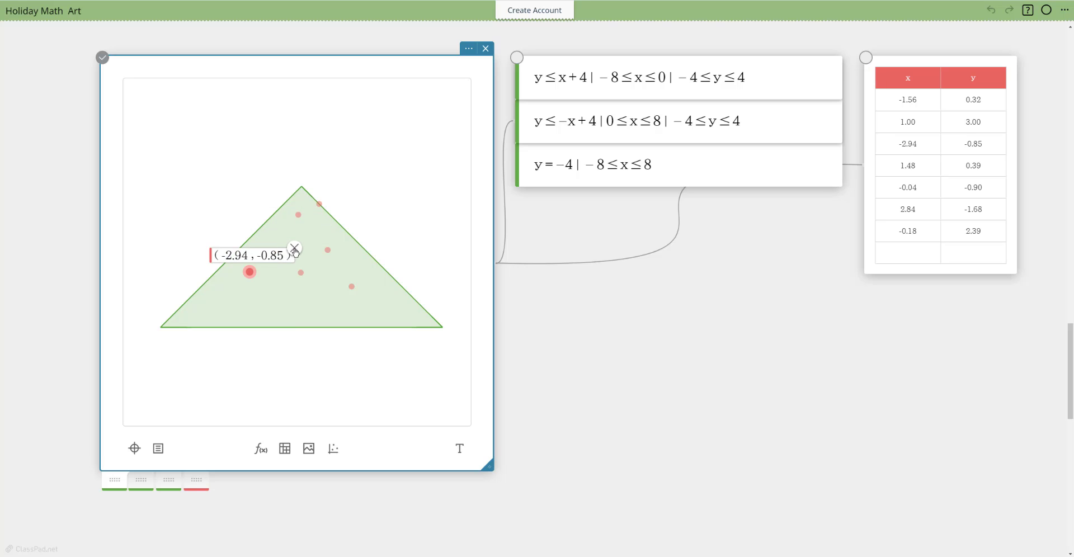
{"action": "left_click", "coordinate": [298, 254]}
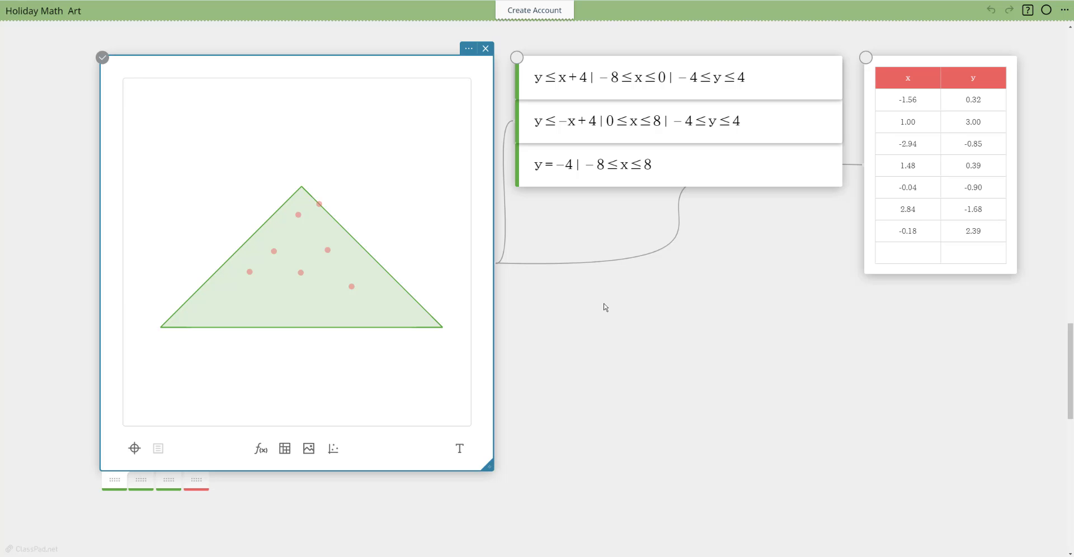
Add a new blank graph in the empty area below the triangle graph.
{"action": "scroll", "coordinate": [603, 305], "scroll_direction": "down", "scroll_amount": 8}
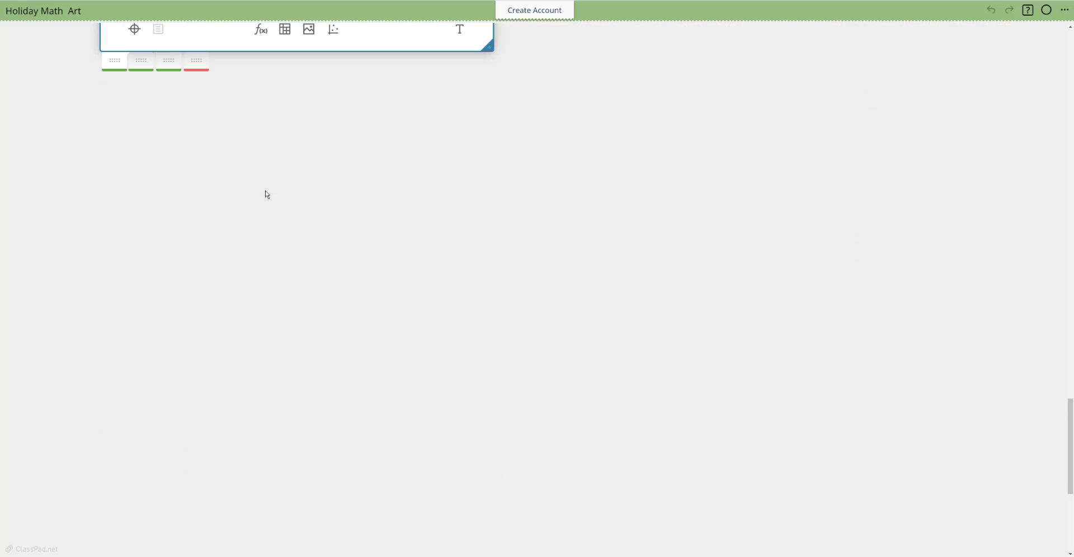
{"action": "scroll", "coordinate": [140, 163], "scroll_direction": "down", "scroll_amount": 1}
{"action": "left_click", "coordinate": [140, 164]}
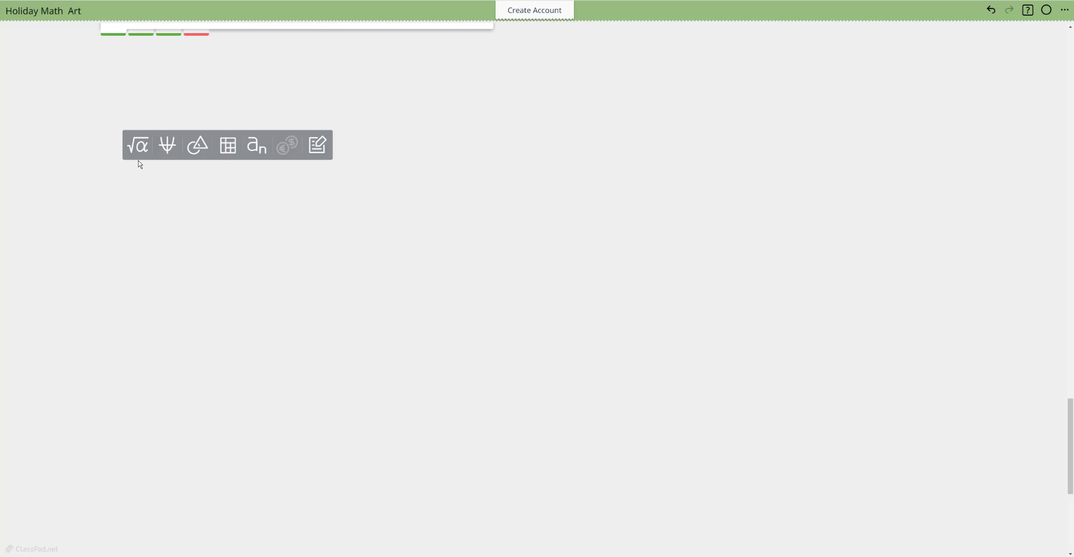
{"action": "left_click", "coordinate": [167, 145]}
{"action": "left_click_drag", "start_coordinate": [236, 138], "coordinate": [189, 91]}
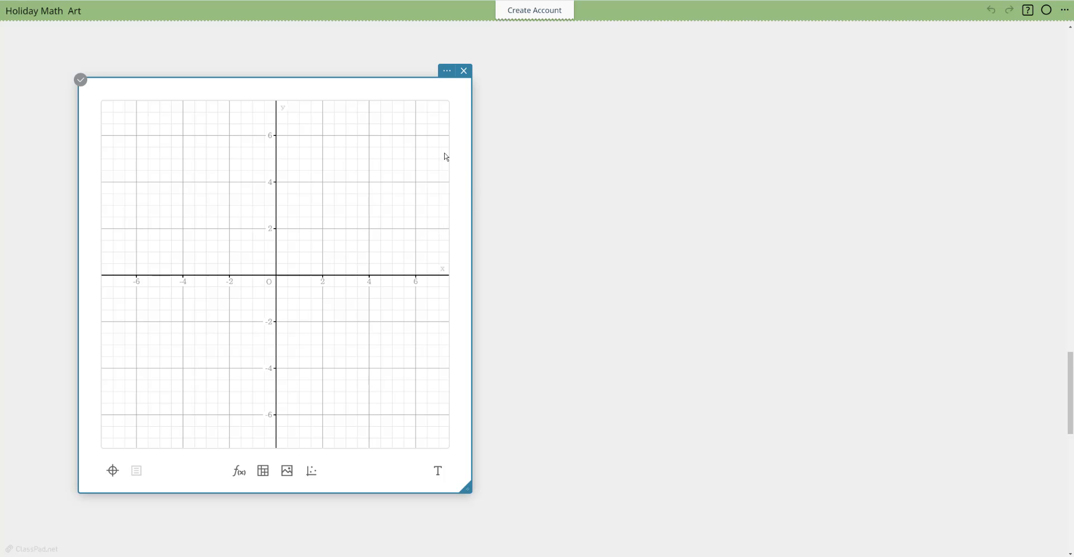
Add a function input linked to the new graph and set its plot color to green.
{"action": "left_click", "coordinate": [240, 472]}
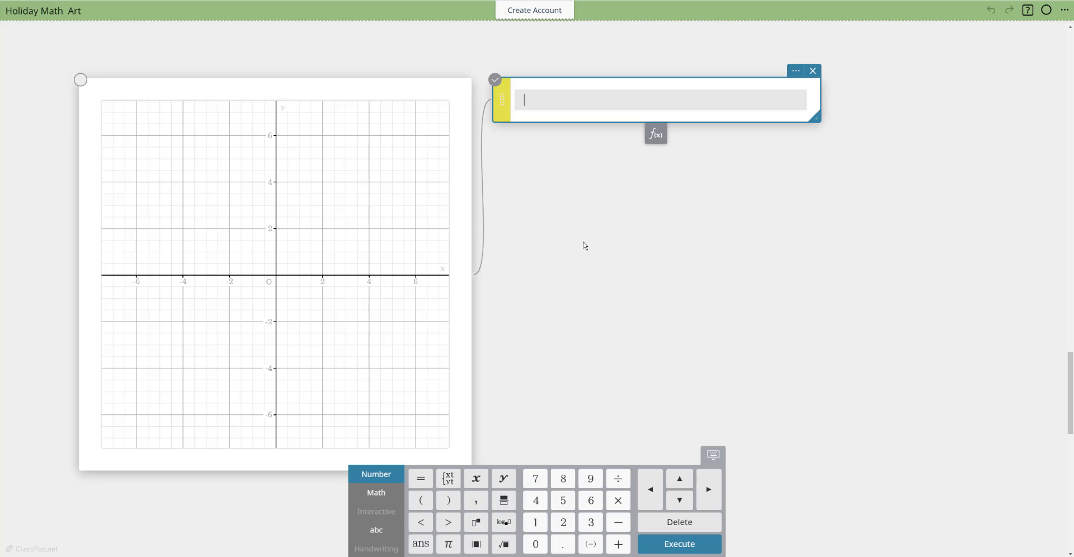
{"action": "left_click", "coordinate": [500, 100]}
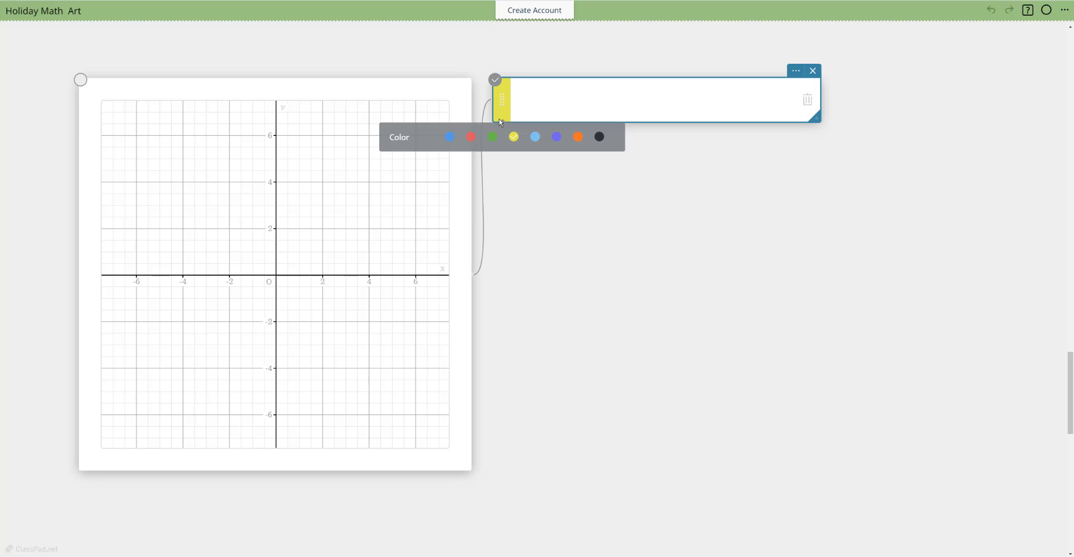
{"action": "left_click", "coordinate": [492, 137]}
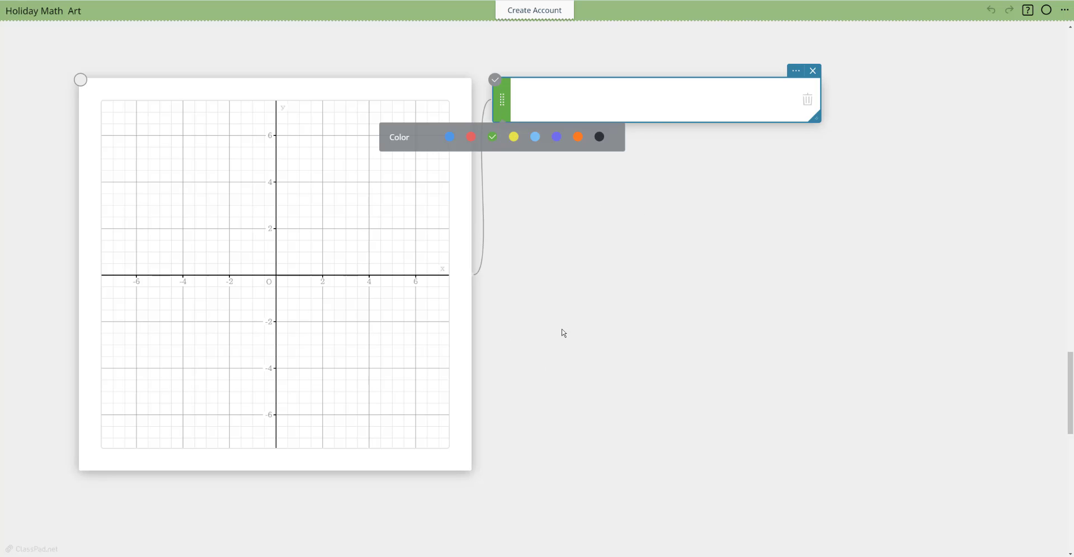
Insert a parametric equation template in the green function input and set the lower bound of t to −6.28.
{"action": "left_click", "coordinate": [579, 102]}
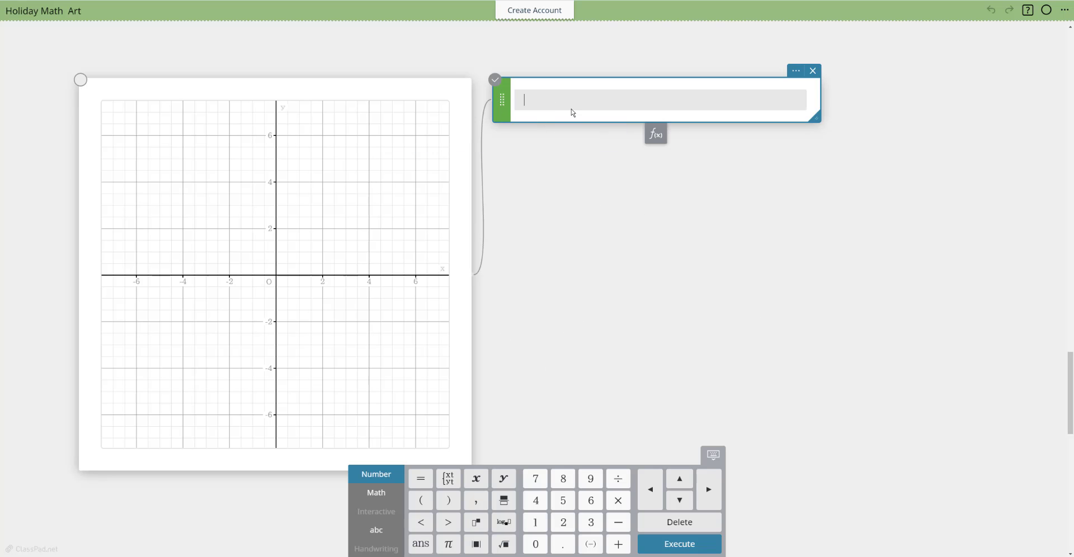
{"action": "left_click", "coordinate": [451, 486]}
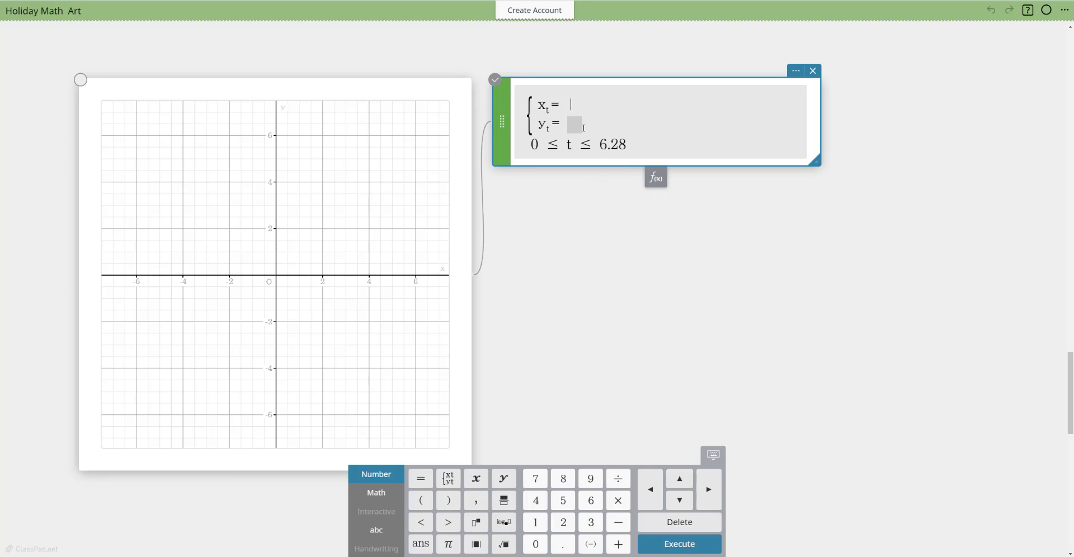
{"action": "double_click", "coordinate": [536, 144]}
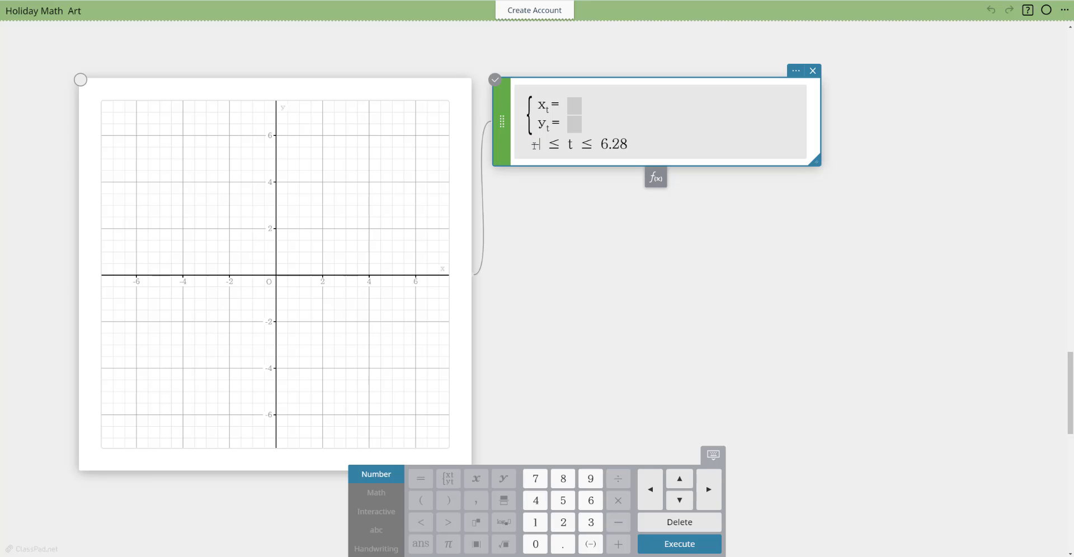
{"action": "type", "text": "-6.28"}
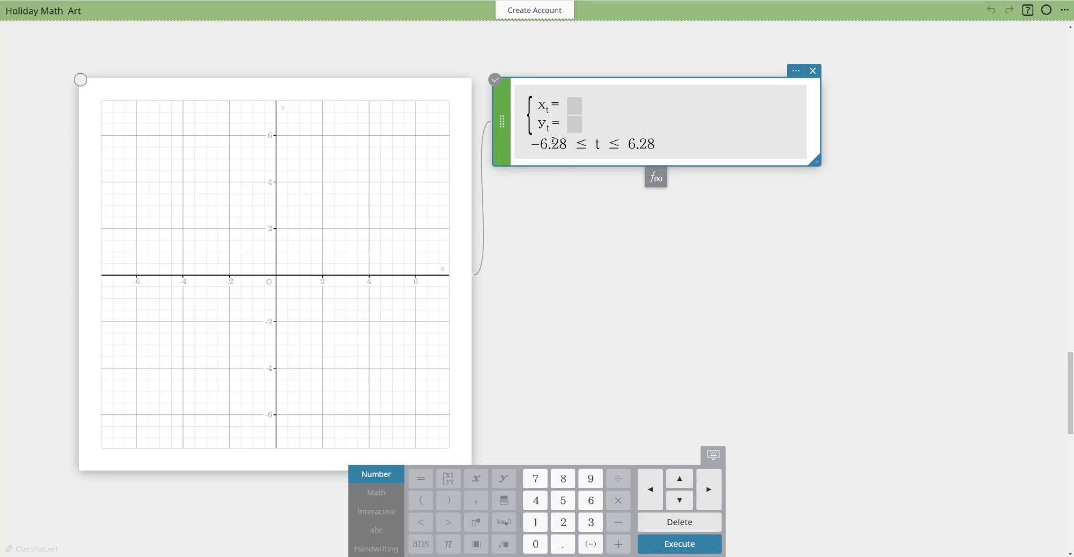
Enter (2cos(t) − cos(45t)) as the x expression of the parametric equation.
{"action": "left_click", "coordinate": [577, 106]}
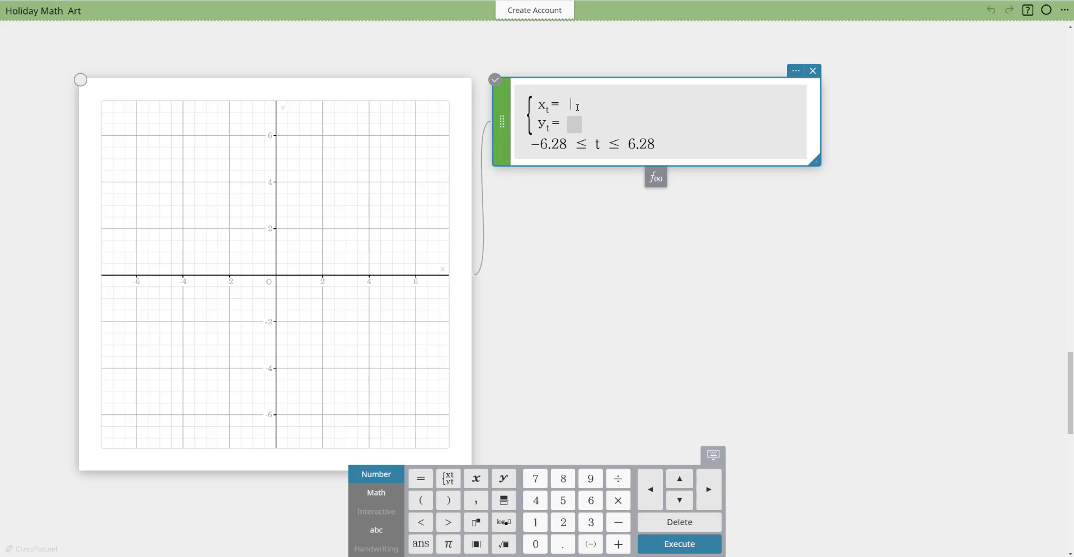
{"action": "type", "text": "("}
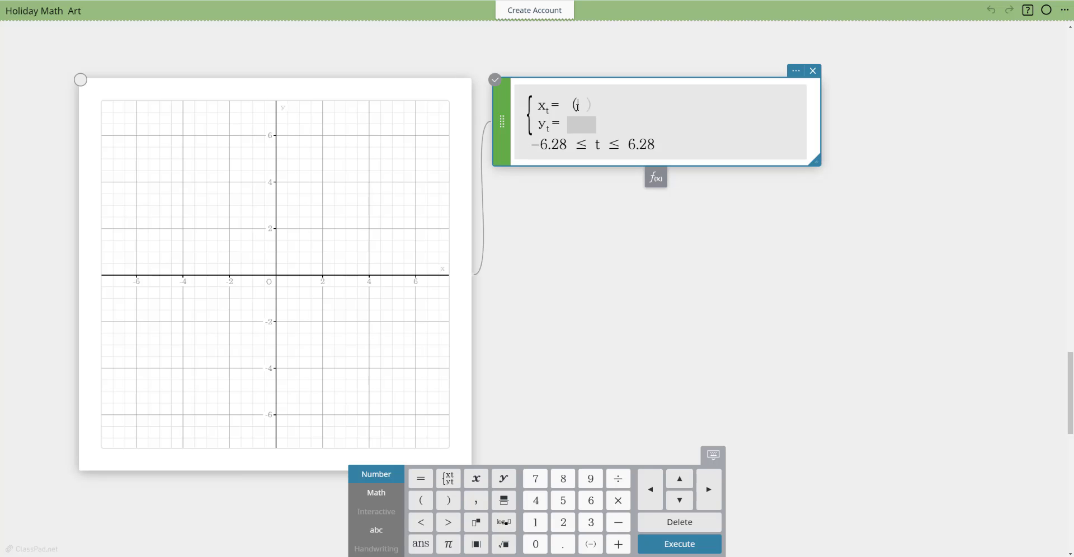
{"action": "type", "text": "2cos"}
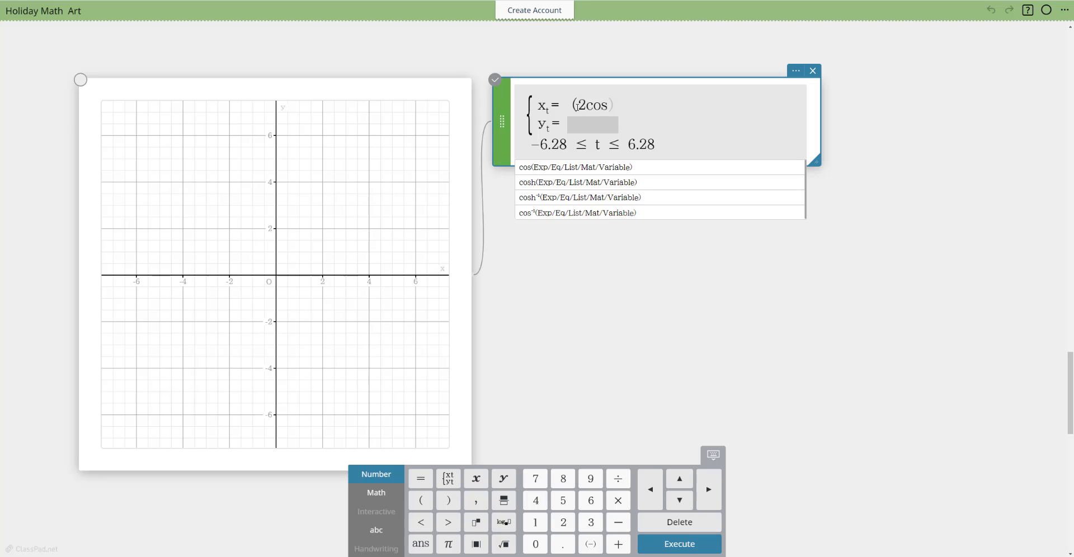
{"action": "type", "text": "("}
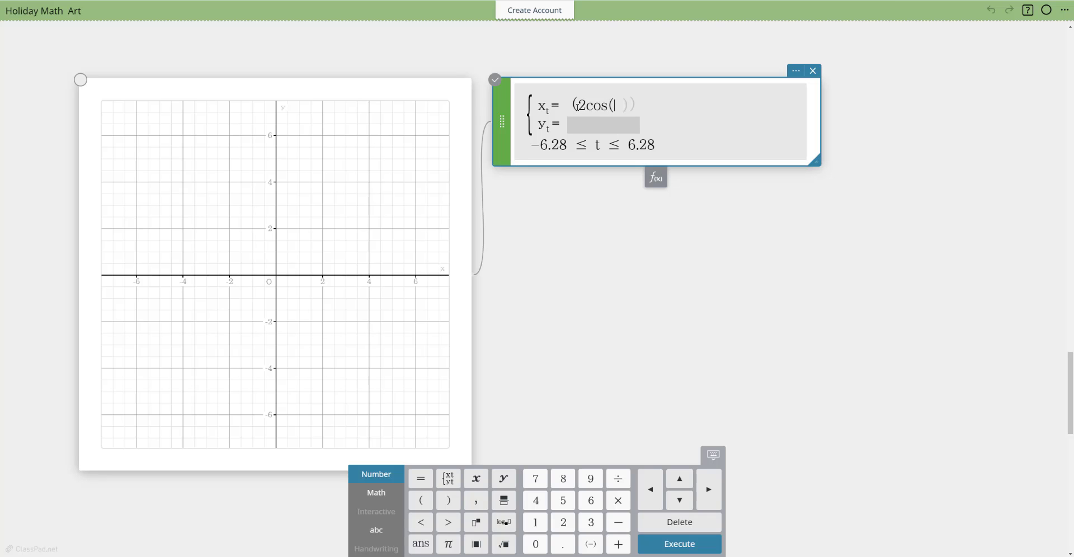
{"action": "type", "text": "t"}
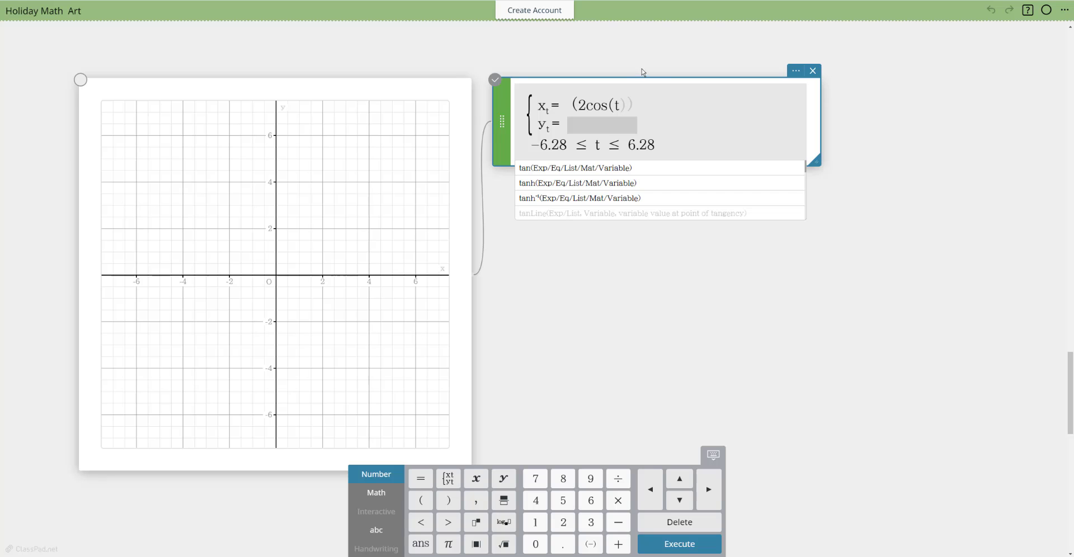
{"action": "left_click", "coordinate": [628, 104]}
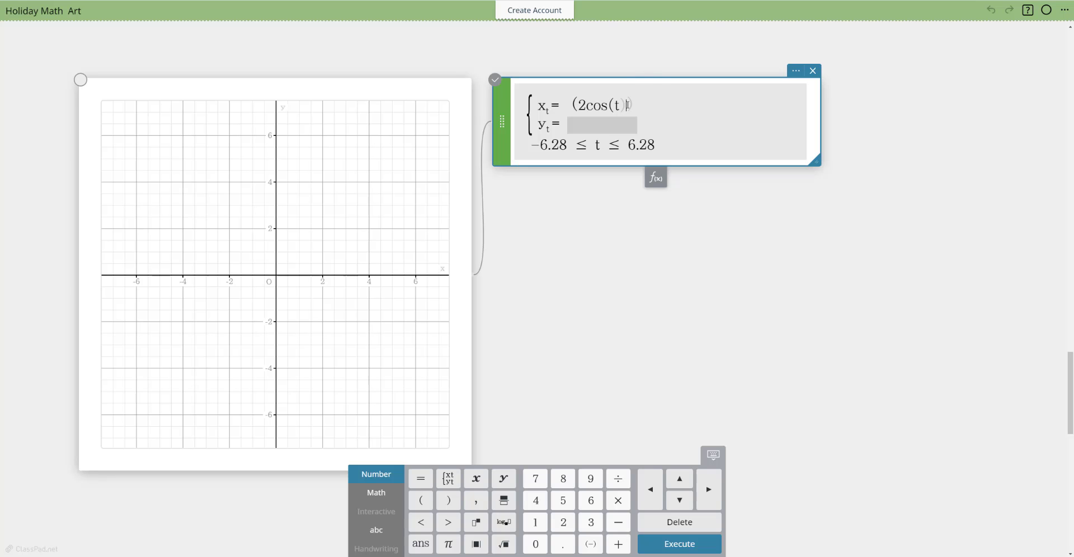
{"action": "type", "text": "-c"}
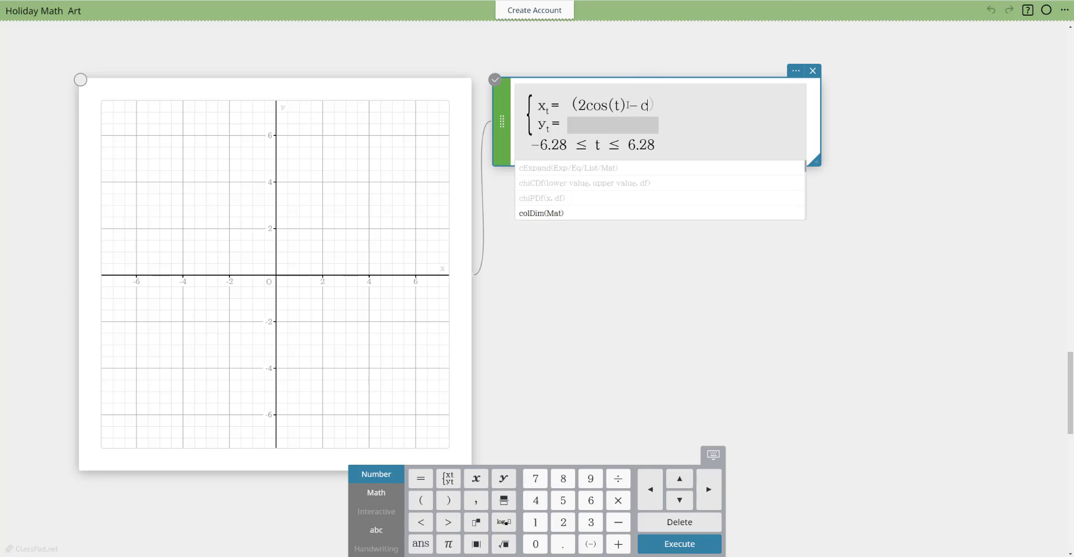
{"action": "type", "text": "os(45t"}
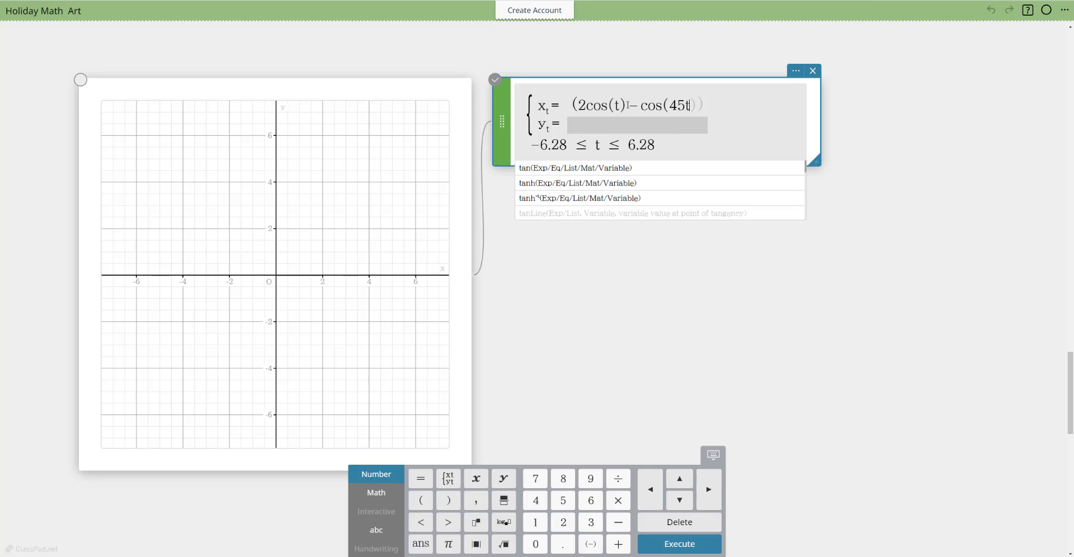
Enter ((2sin(t) − sin(45))) as the y expression and plot the parametric curve.
{"action": "left_click", "coordinate": [602, 123]}
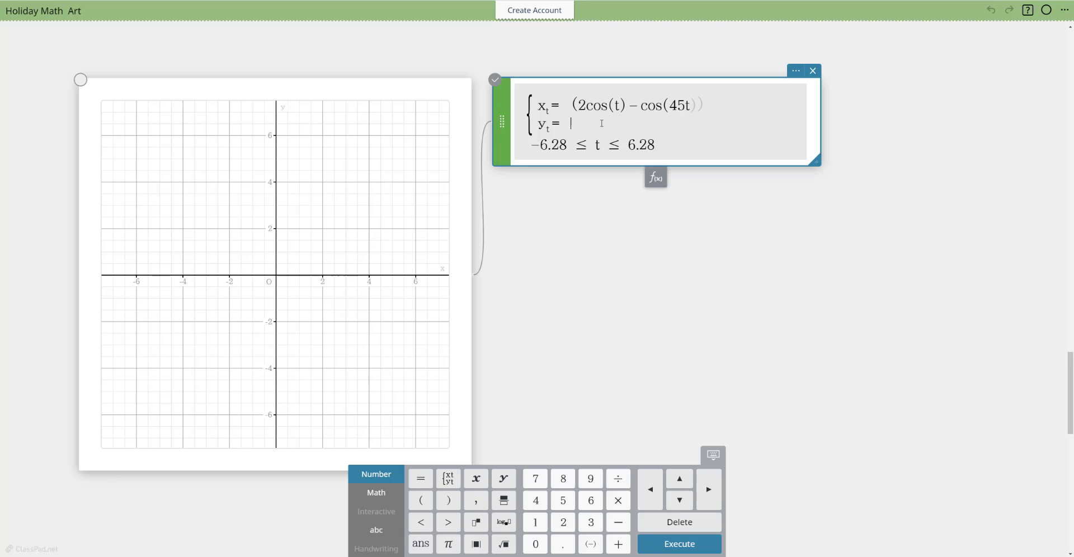
{"action": "type", "text": "(("}
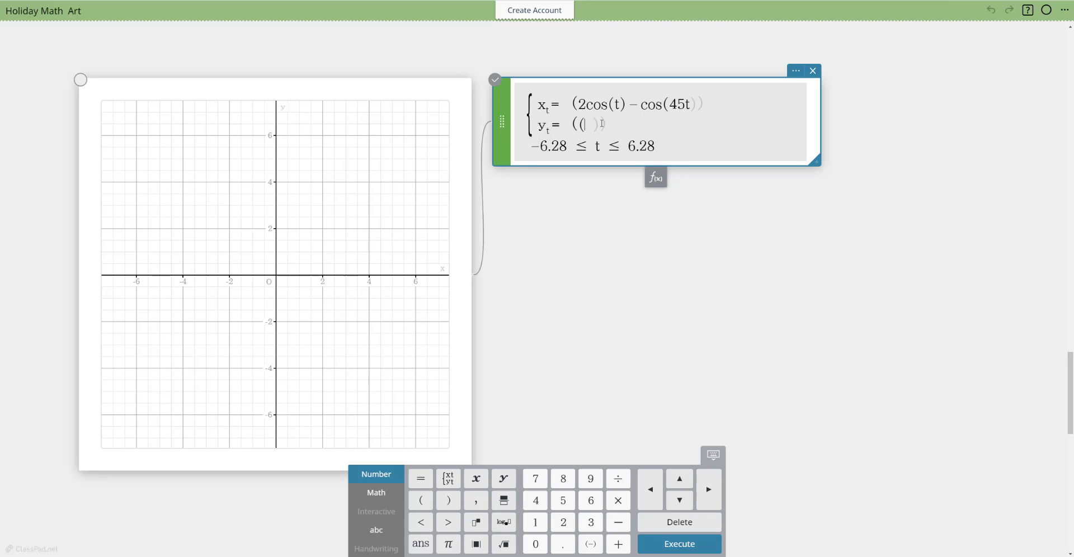
{"action": "type", "text": "2si"}
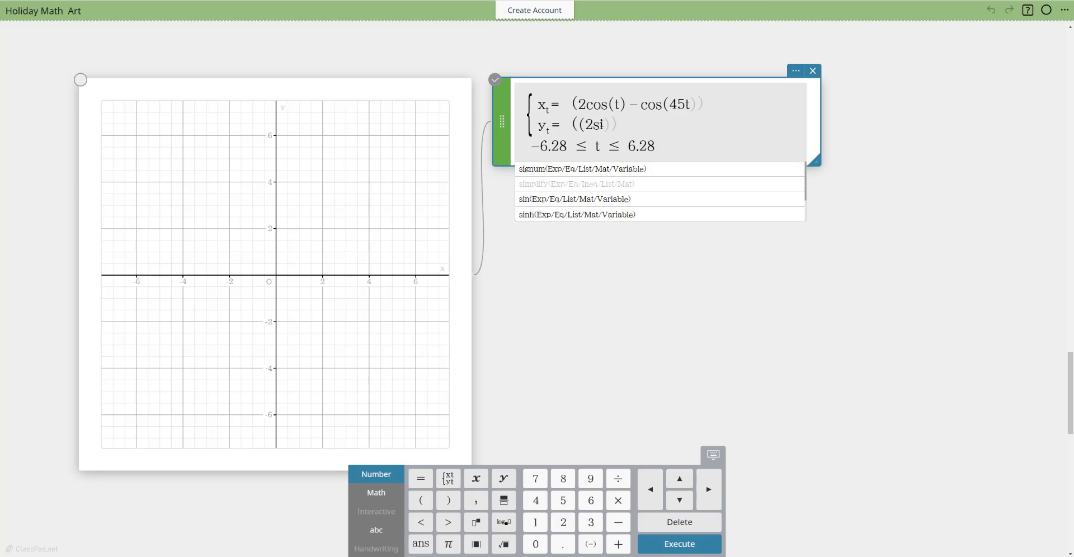
{"action": "type", "text": "n(t"}
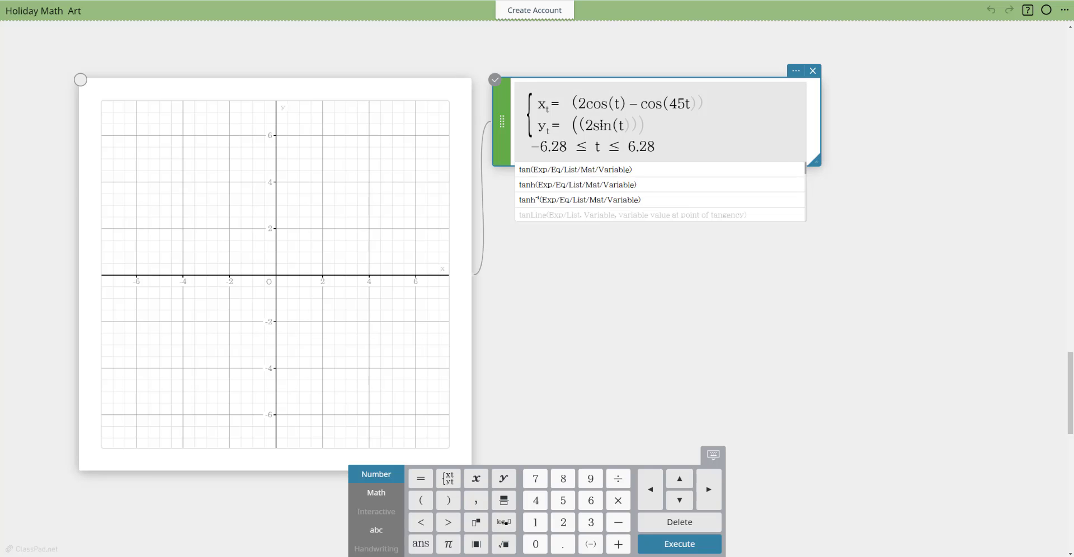
{"action": "type", "text": ")"}
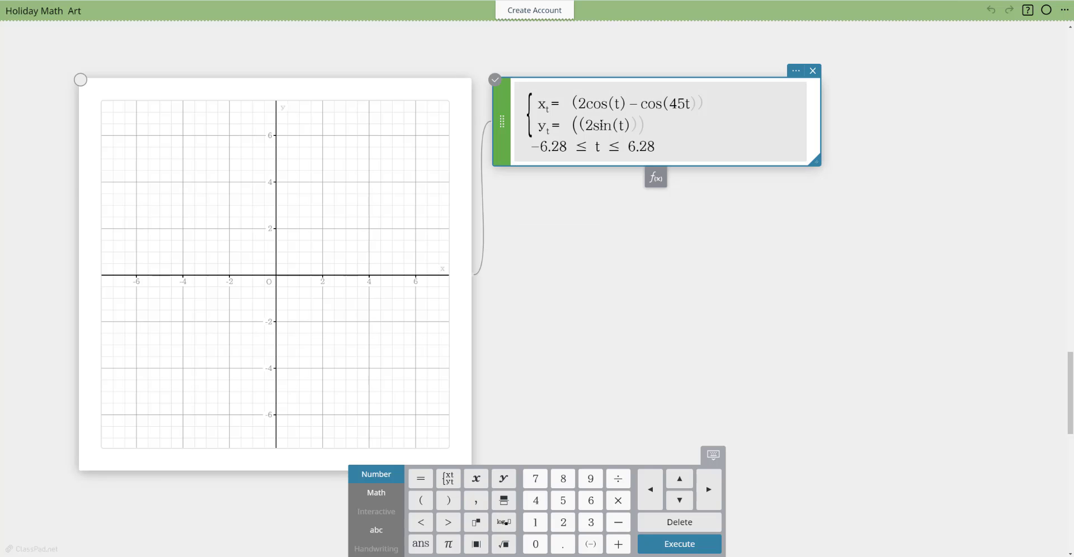
{"action": "type", "text": "-sin"}
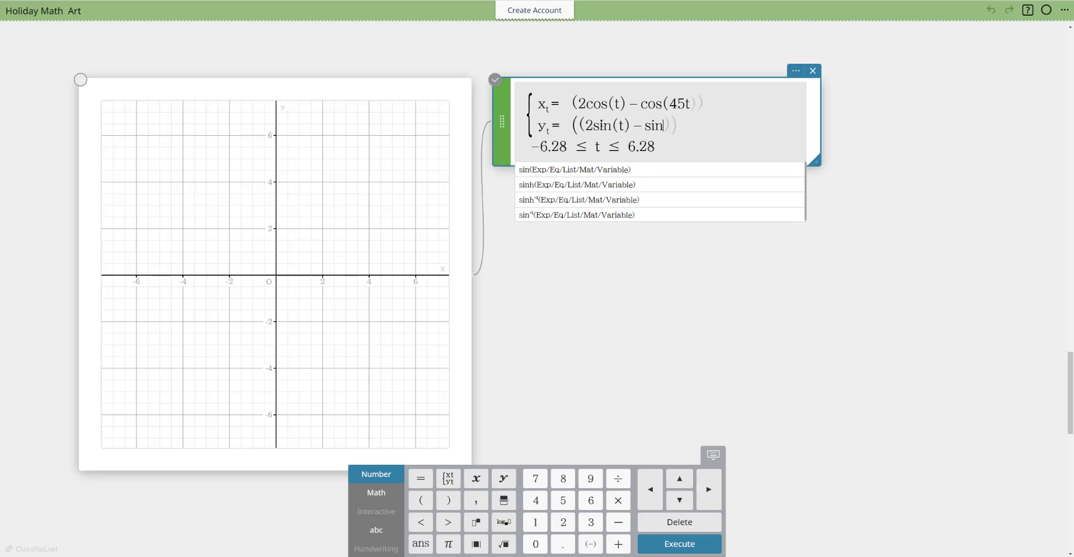
{"action": "type", "text": "("}
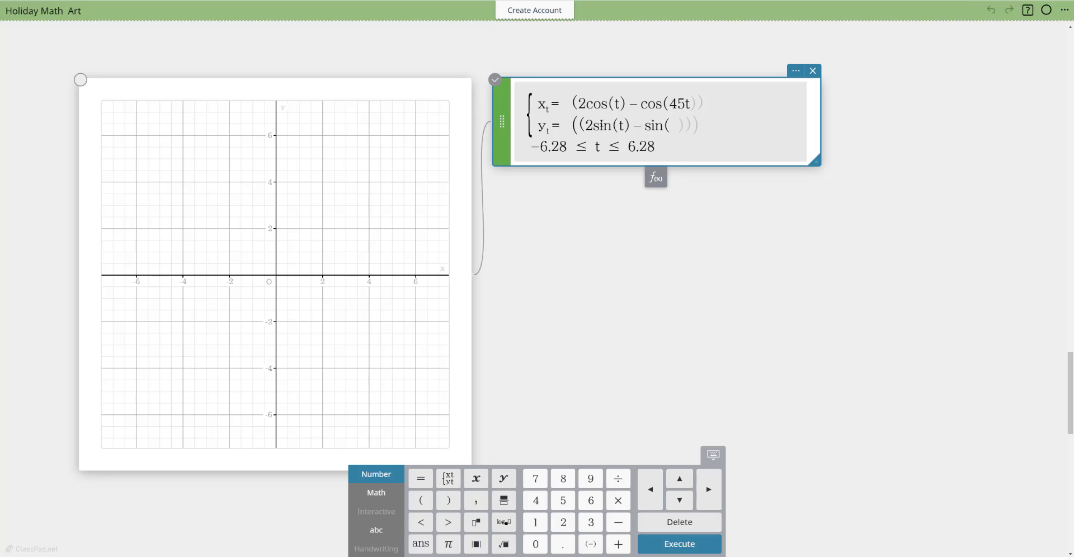
{"action": "type", "text": "450"}
{"action": "key", "text": "BackSpace"}
{"action": "key", "text": "Return"}
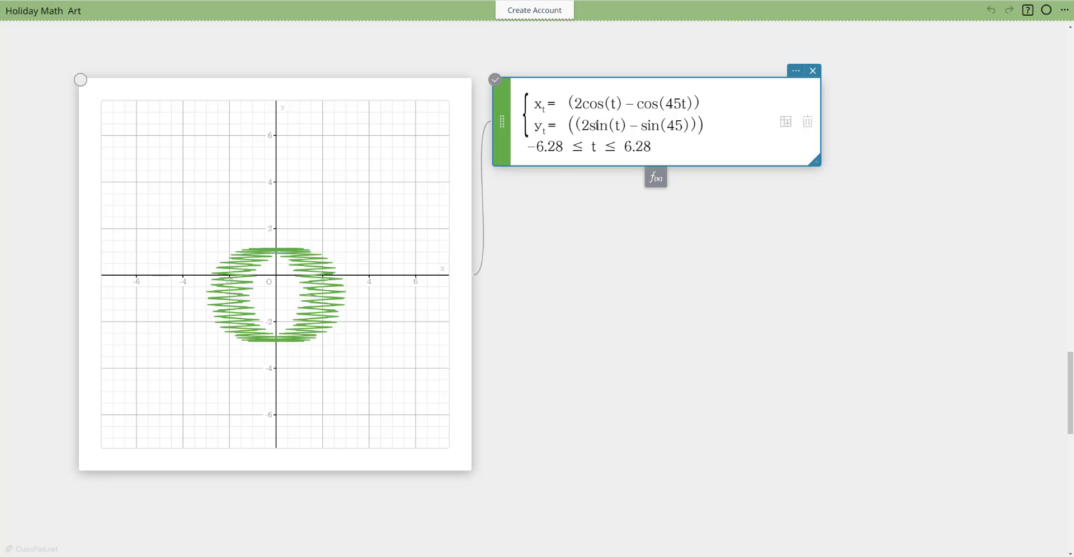
Replace the typed sin in the y expression's 2sin(t) term with the built-in sin function, keeping t as its argument.
{"action": "left_click_drag", "start_coordinate": [609, 126], "coordinate": [589, 126]}
{"action": "left_click", "coordinate": [384, 497]}
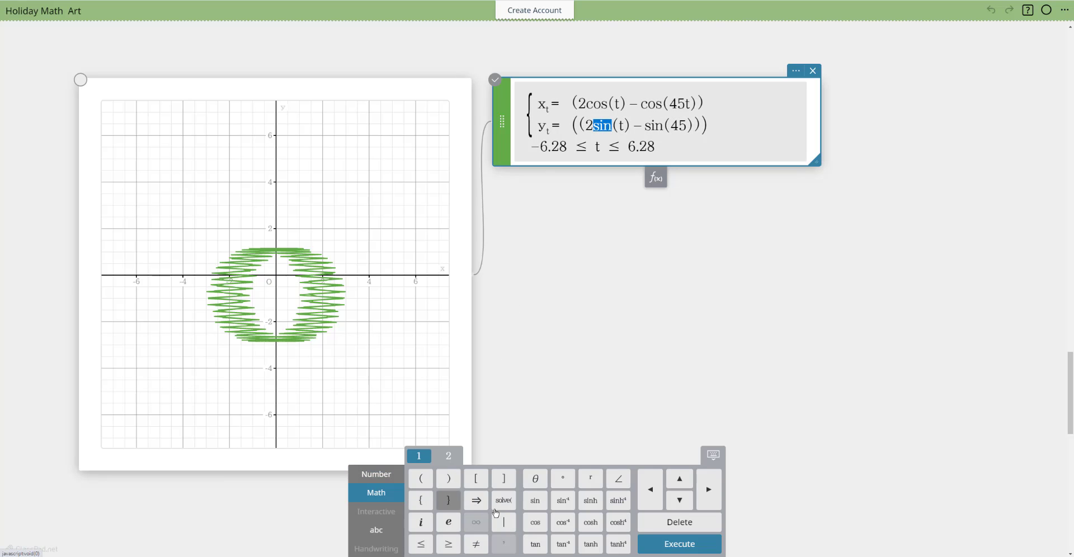
{"action": "left_click", "coordinate": [535, 501]}
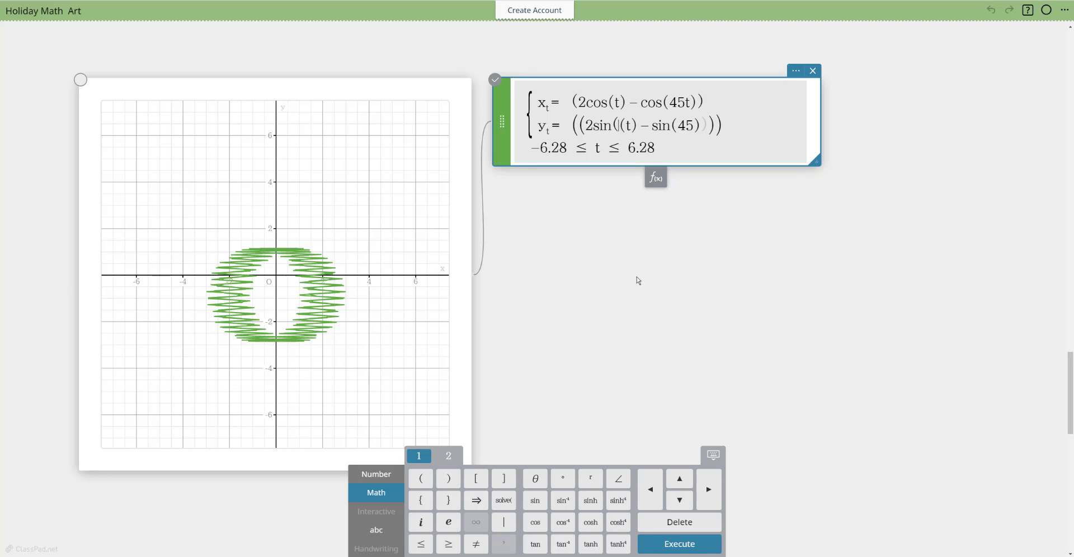
{"action": "type", "text": "t)"}
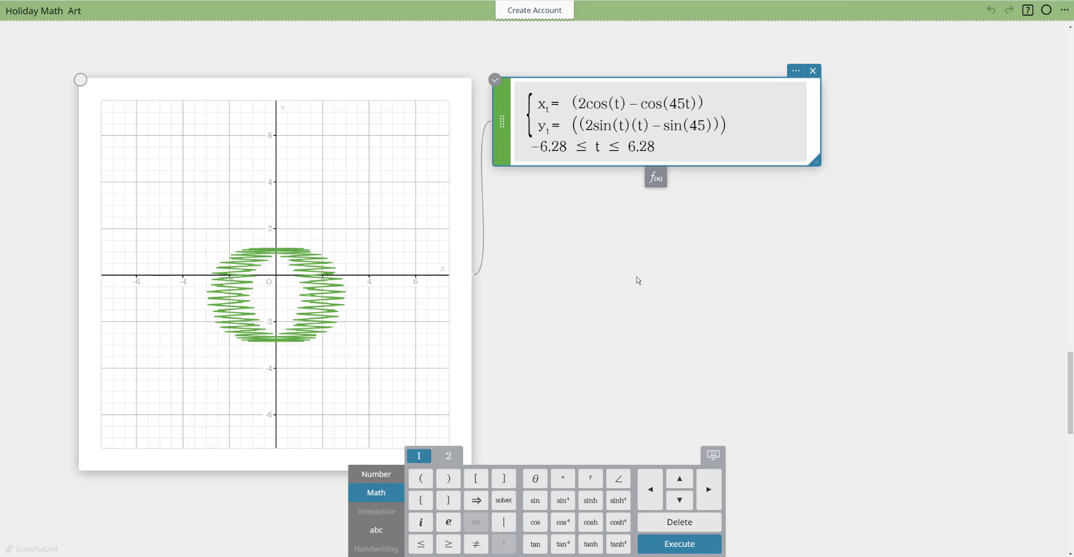
{"action": "key", "text": "Delete"}
{"action": "key", "text": "Delete"}
{"action": "key", "text": "Delete"}
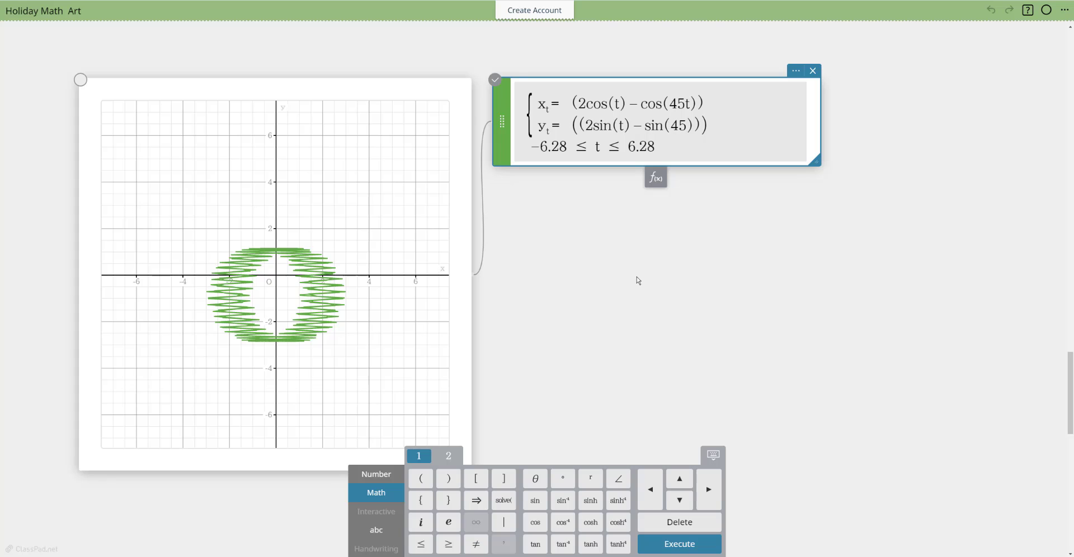
Replace the typed cos in the x expression's 2cos(t) term with the built-in cos function, keeping t as its argument.
{"action": "left_click_drag", "start_coordinate": [586, 104], "coordinate": [609, 106]}
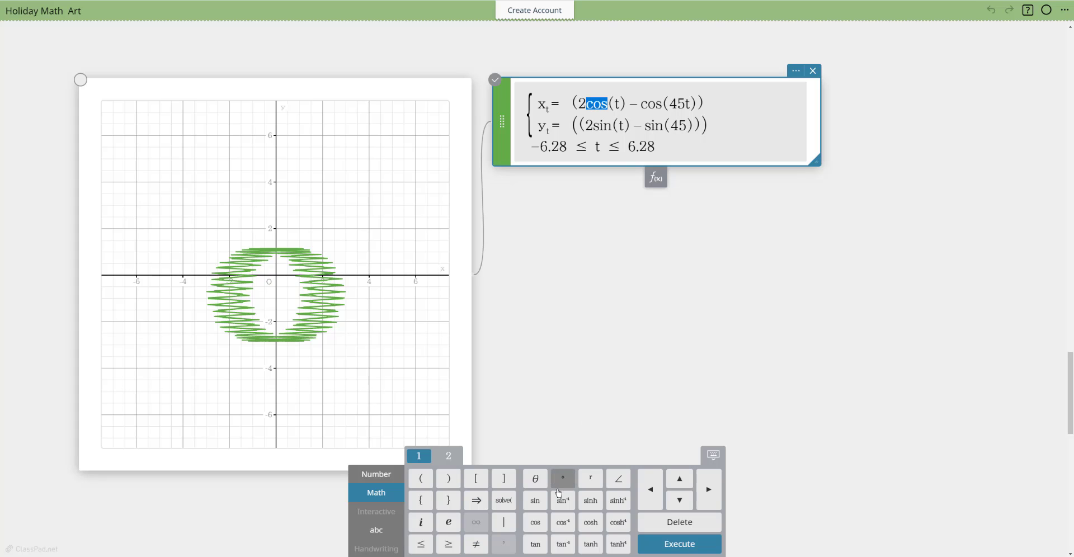
{"action": "left_click", "coordinate": [535, 522]}
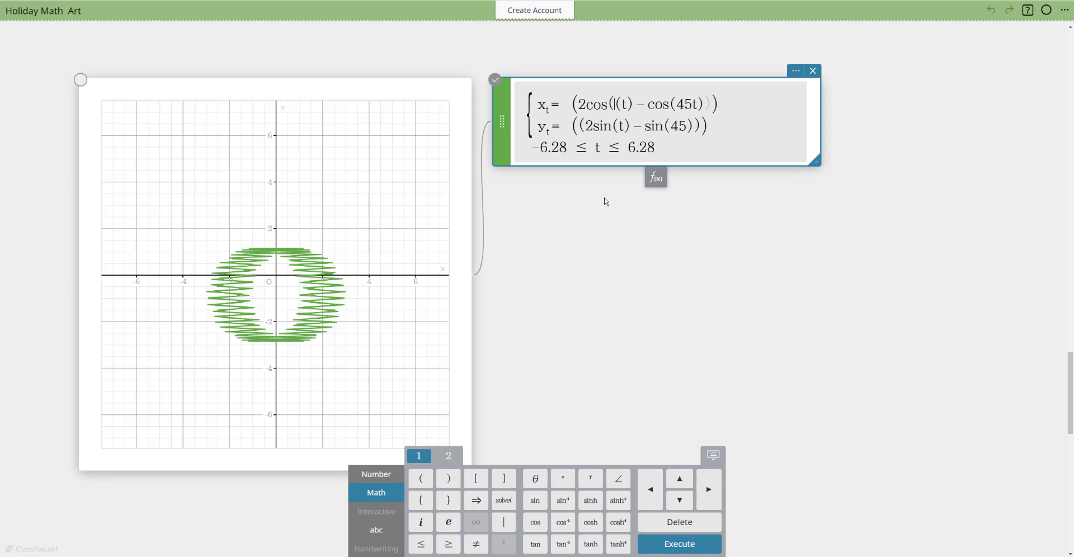
{"action": "type", "text": "t)"}
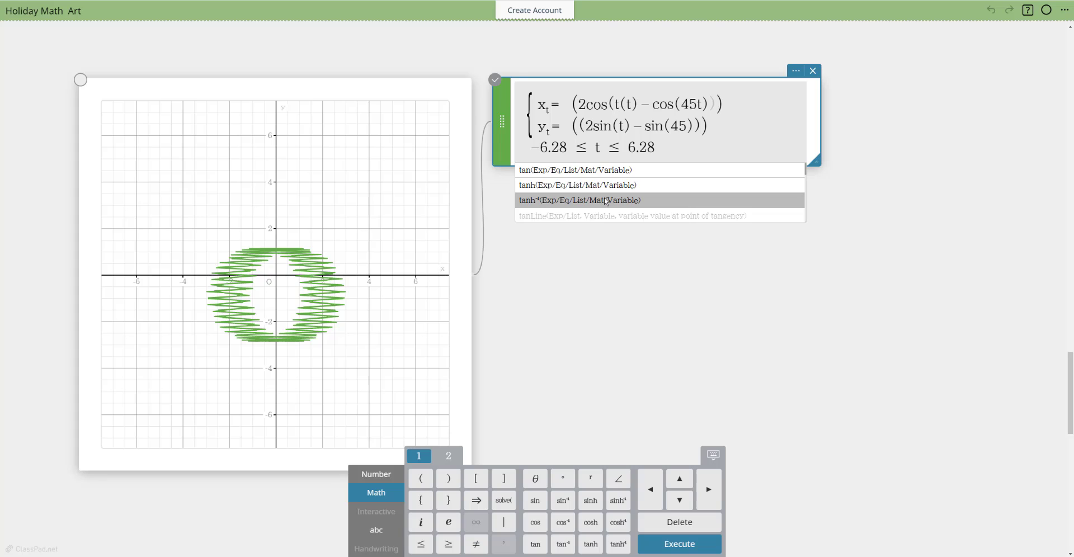
{"action": "key", "text": "Delete"}
{"action": "key", "text": "Delete"}
{"action": "key", "text": "Delete"}
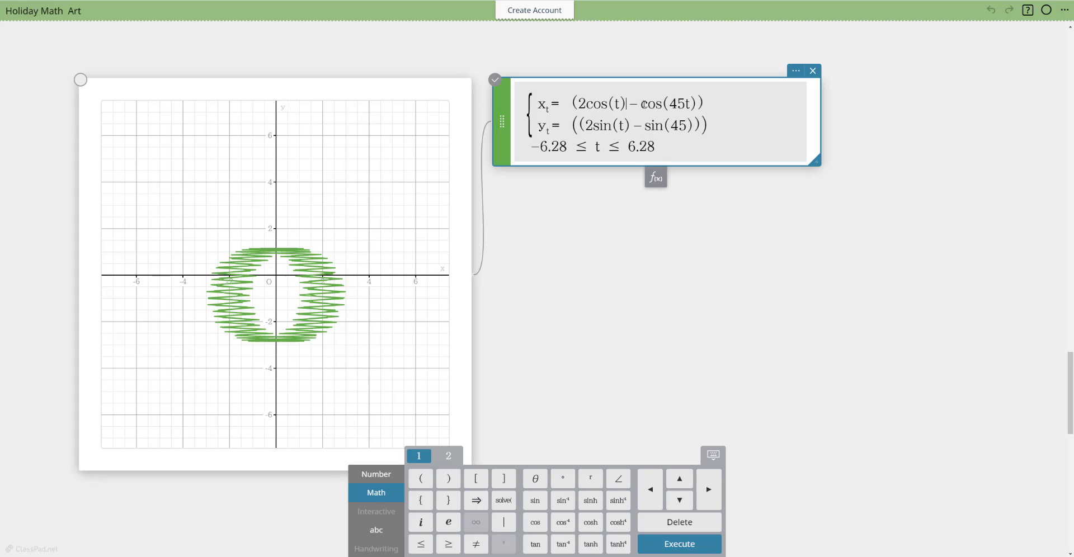
Replace the second cosine term of the x expression with the built-in cos function and the argument 45t.
{"action": "left_click_drag", "start_coordinate": [644, 104], "coordinate": [666, 104]}
{"action": "left_click", "coordinate": [535, 522]}
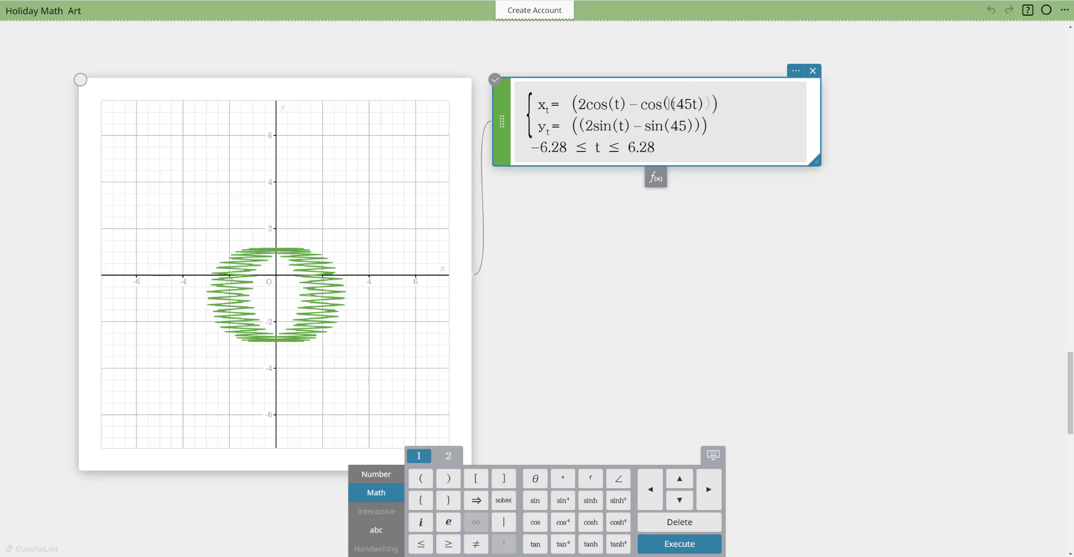
{"action": "type", "text": "45t)"}
{"action": "key", "text": "Delete"}
{"action": "key", "text": "Delete"}
{"action": "key", "text": "Delete"}
{"action": "key", "text": "Delete"}
{"action": "key", "text": "Delete"}
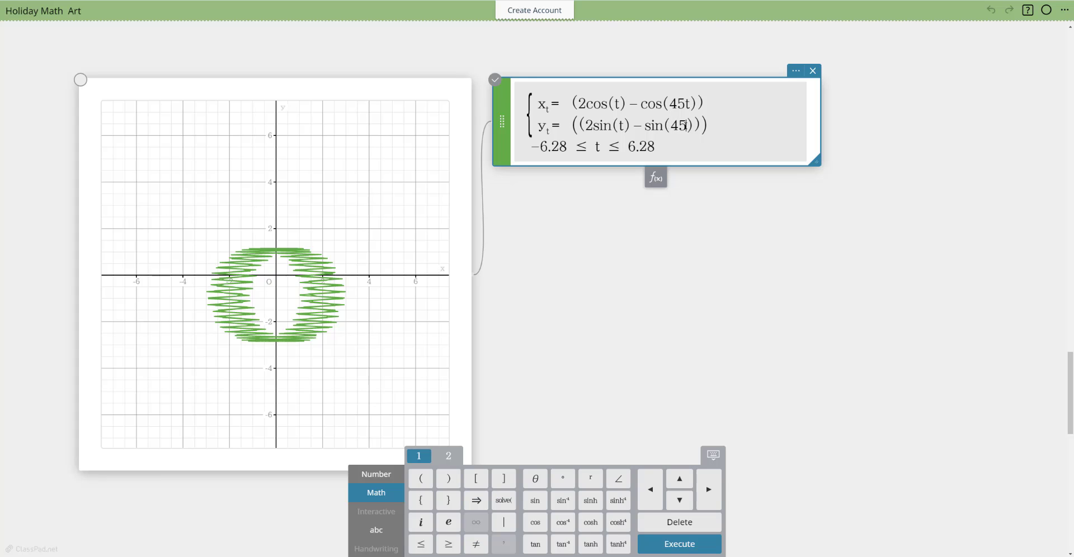
Change the second sine term of the y expression to sin(45t) using the built-in sin function, and replot the curve.
{"action": "type", "text": "t"}
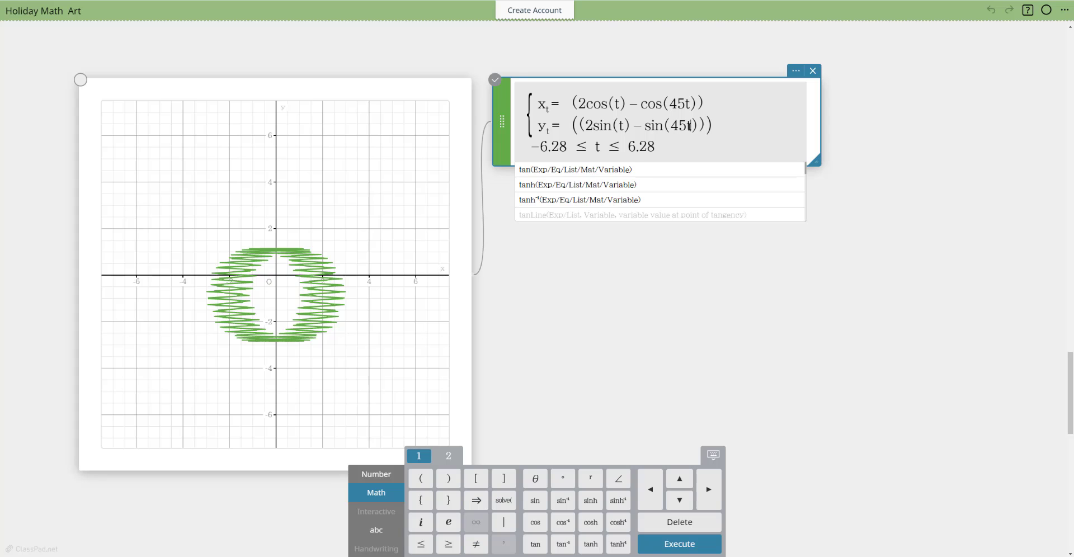
{"action": "left_click_drag", "start_coordinate": [663, 126], "coordinate": [646, 125]}
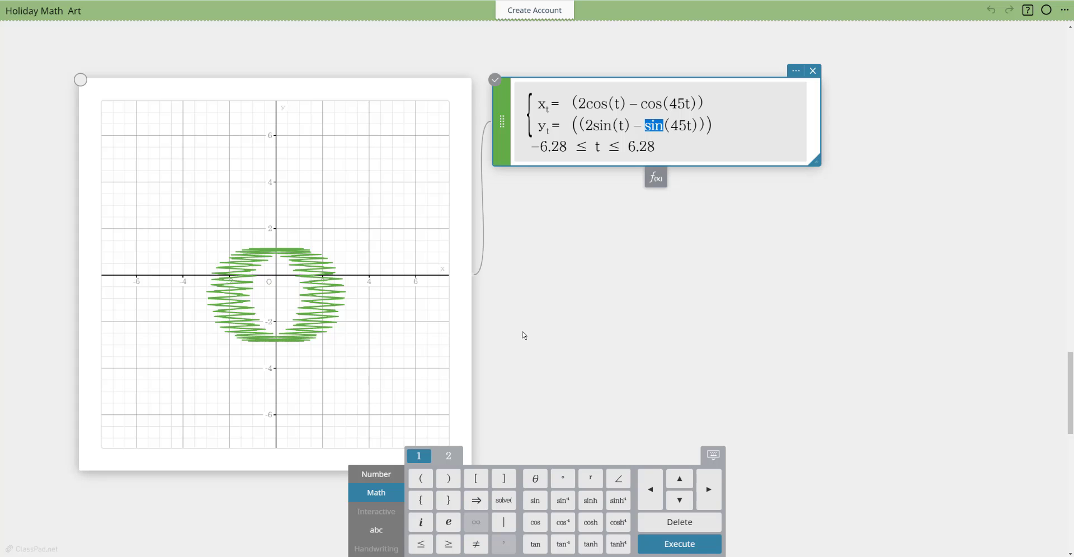
{"action": "left_click", "coordinate": [376, 474]}
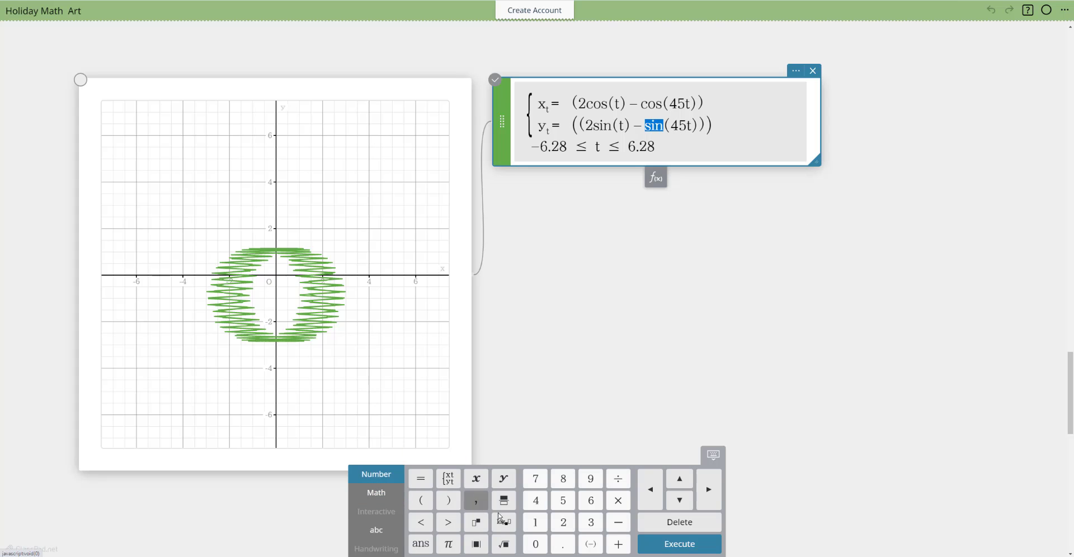
{"action": "left_click", "coordinate": [380, 493]}
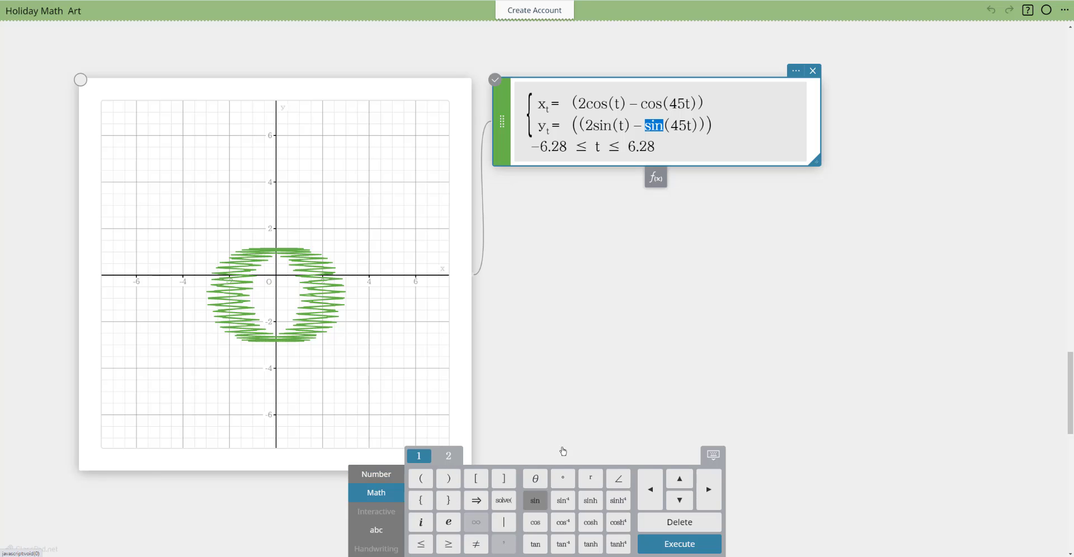
{"action": "left_click", "coordinate": [535, 500]}
{"action": "type", "text": "456"}
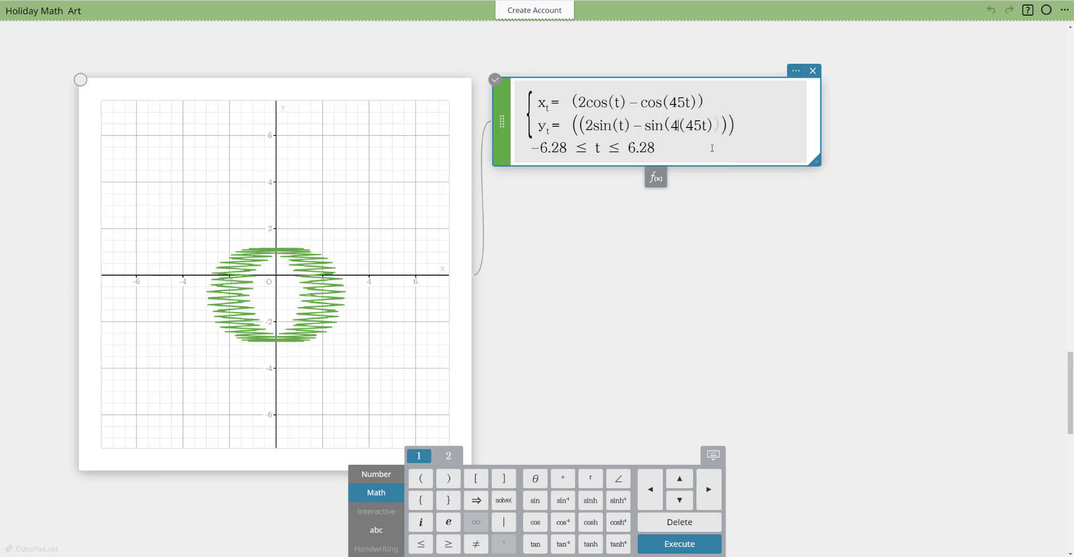
{"action": "key", "text": "BackSpace"}
{"action": "type", "text": "t"}
{"action": "key", "text": "Delete"}
{"action": "key", "text": "Delete"}
{"action": "key", "text": "Delete"}
{"action": "key", "text": "Delete"}
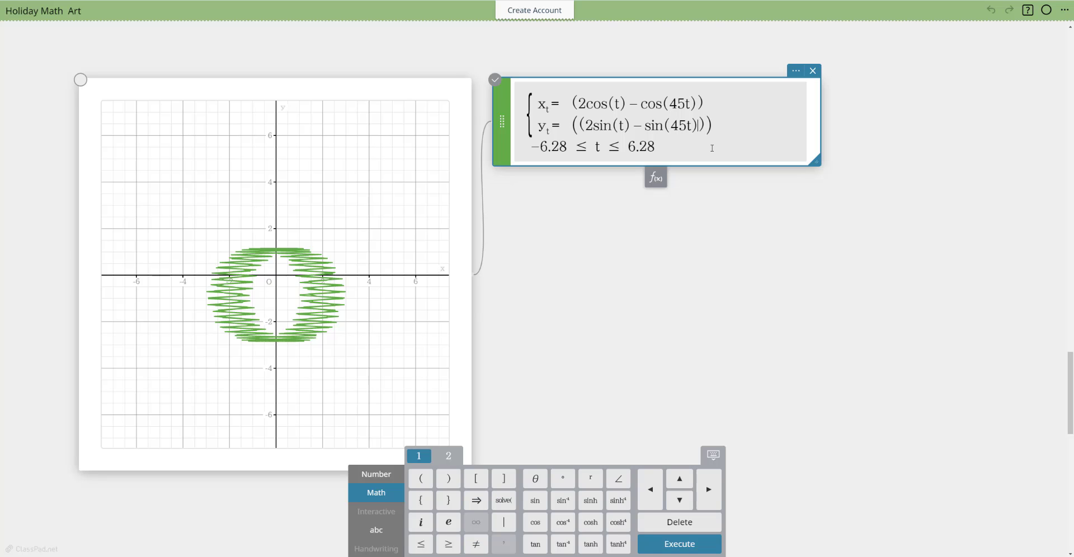
{"action": "key", "text": "Return"}
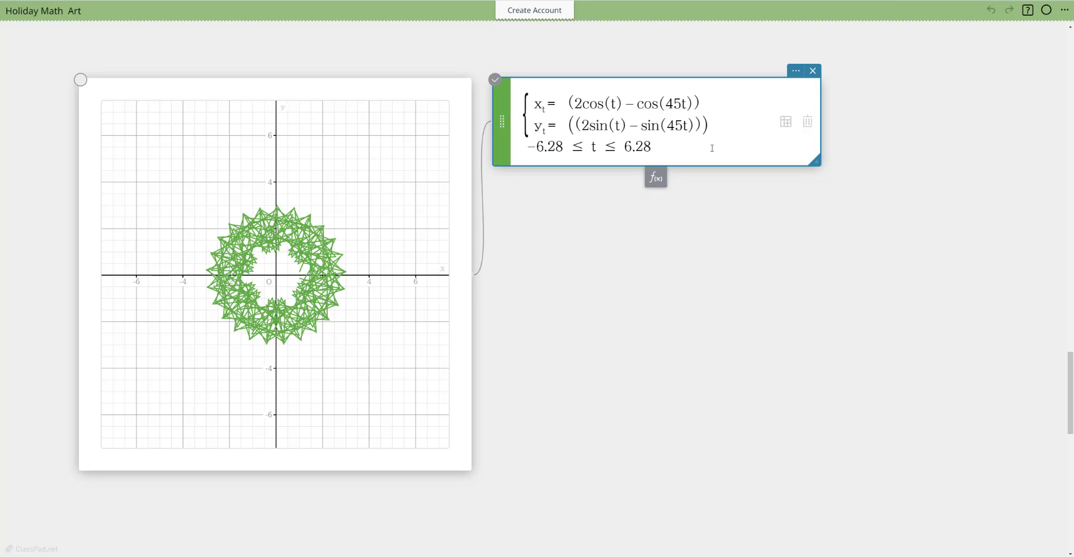
Select the parametric graph and zoom in so the green wreath-shaped curve fills more of the plot area.
{"action": "left_click", "coordinate": [330, 371]}
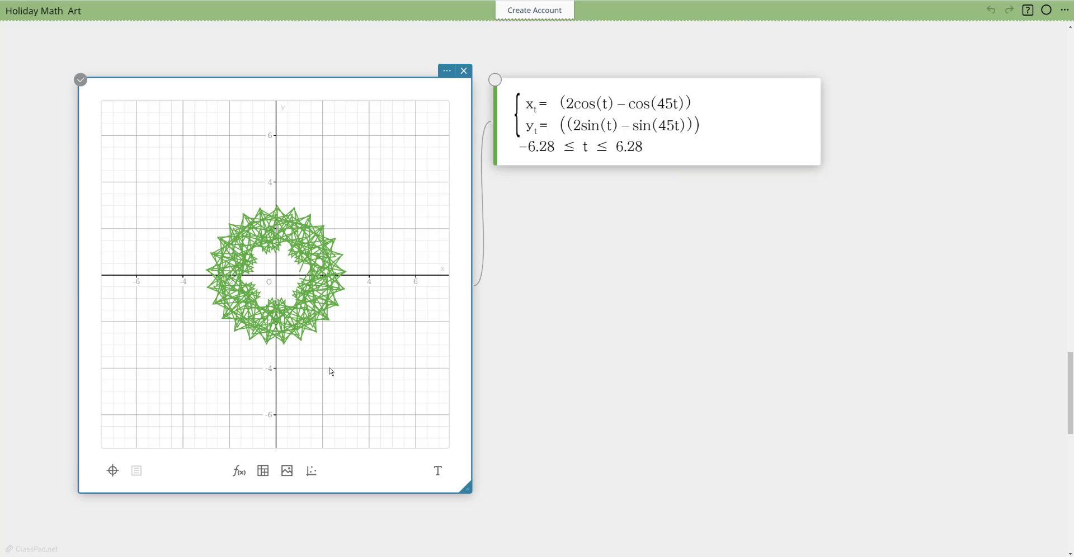
{"action": "scroll", "coordinate": [322, 367], "scroll_direction": "up", "scroll_amount": 4}
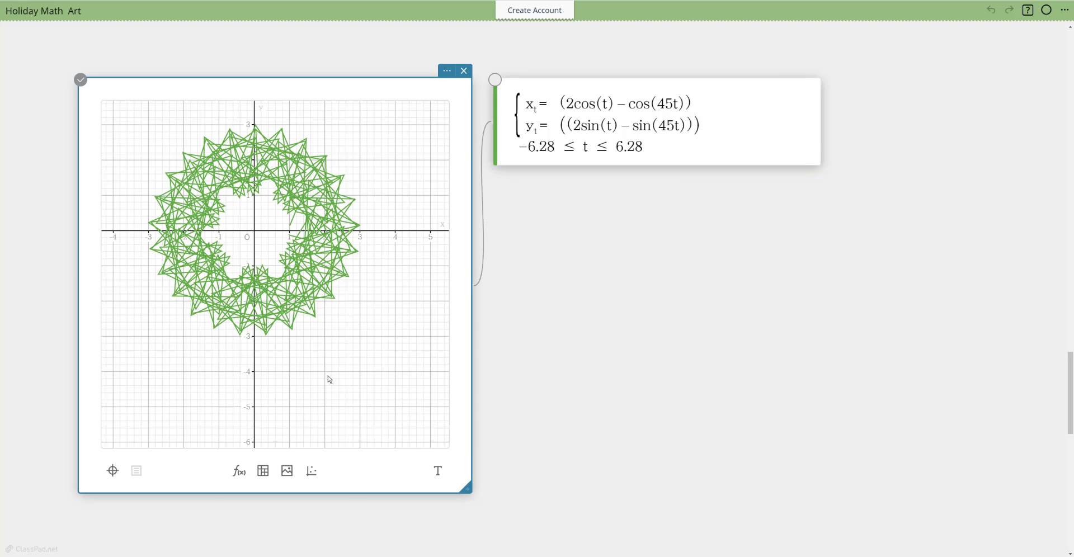
Adjust the graph view so the whole wreath sits centered in the upper part of the plot with free space below it.
{"action": "scroll", "coordinate": [342, 396], "scroll_direction": "up", "scroll_amount": 3}
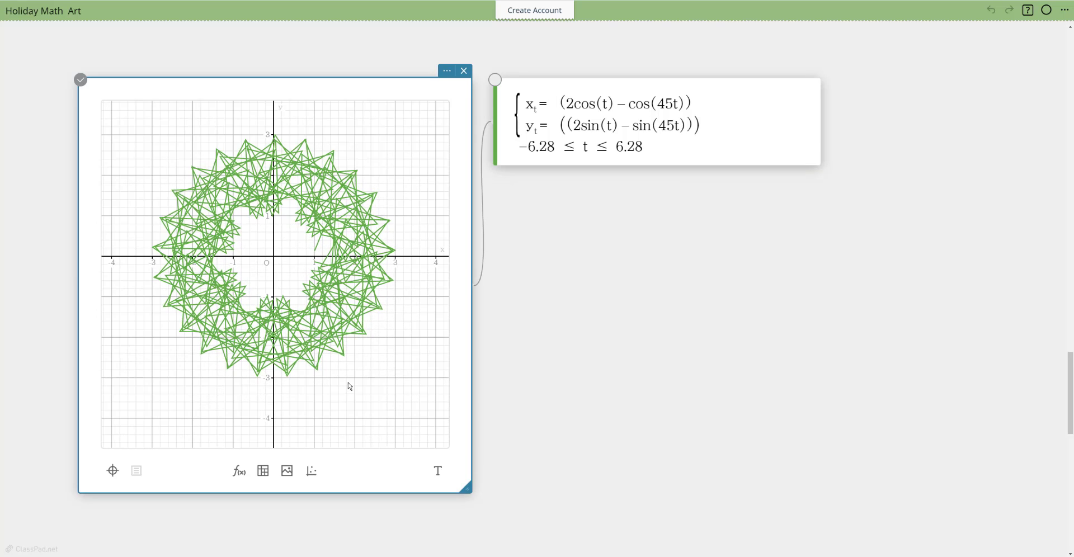
{"action": "scroll", "coordinate": [354, 393], "scroll_direction": "down", "scroll_amount": 2}
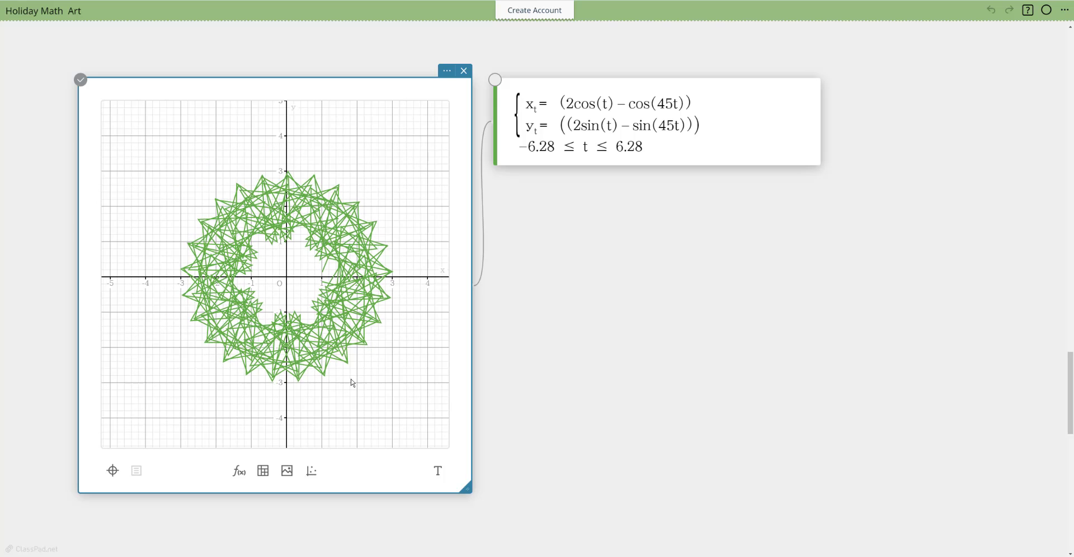
{"action": "left_click_drag", "start_coordinate": [353, 384], "coordinate": [321, 361]}
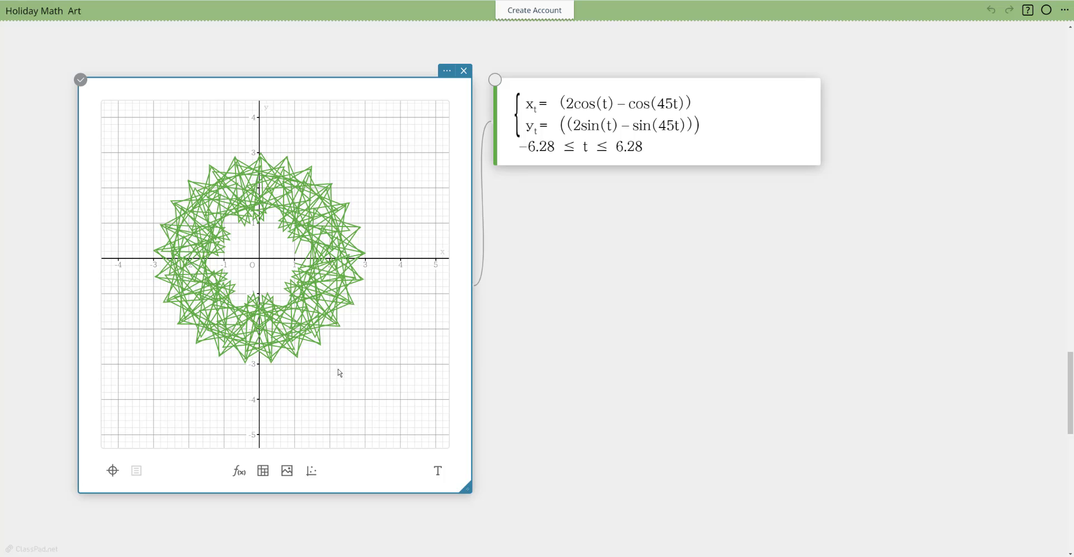
{"action": "mouse_move", "coordinate": [338, 375]}
{"action": "left_mouse_down"}
{"action": "mouse_move", "coordinate": [359, 377]}
{"action": "mouse_move", "coordinate": [348, 379]}
{"action": "left_mouse_up"}
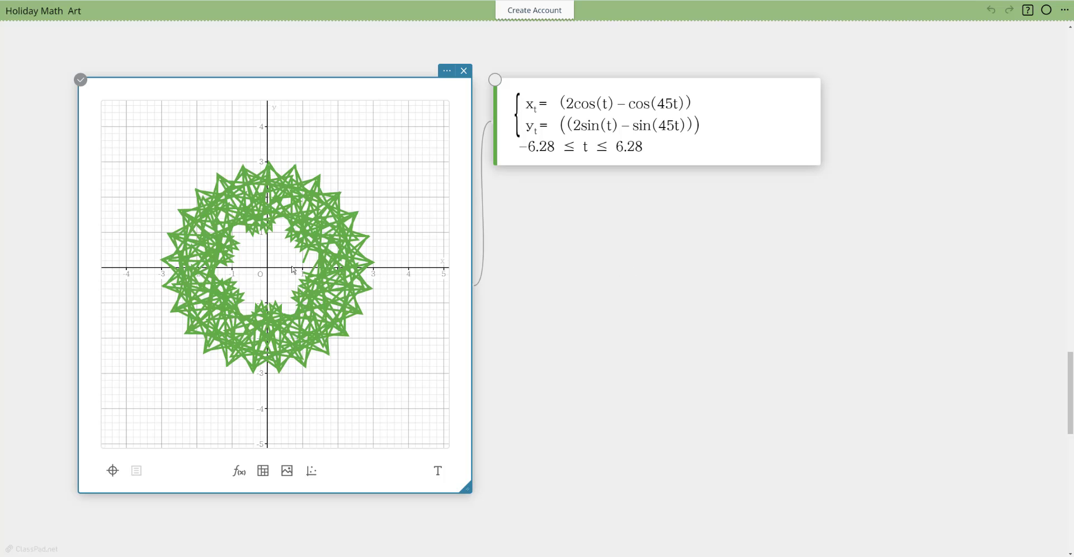
{"action": "left_click_drag", "start_coordinate": [357, 370], "coordinate": [360, 344]}
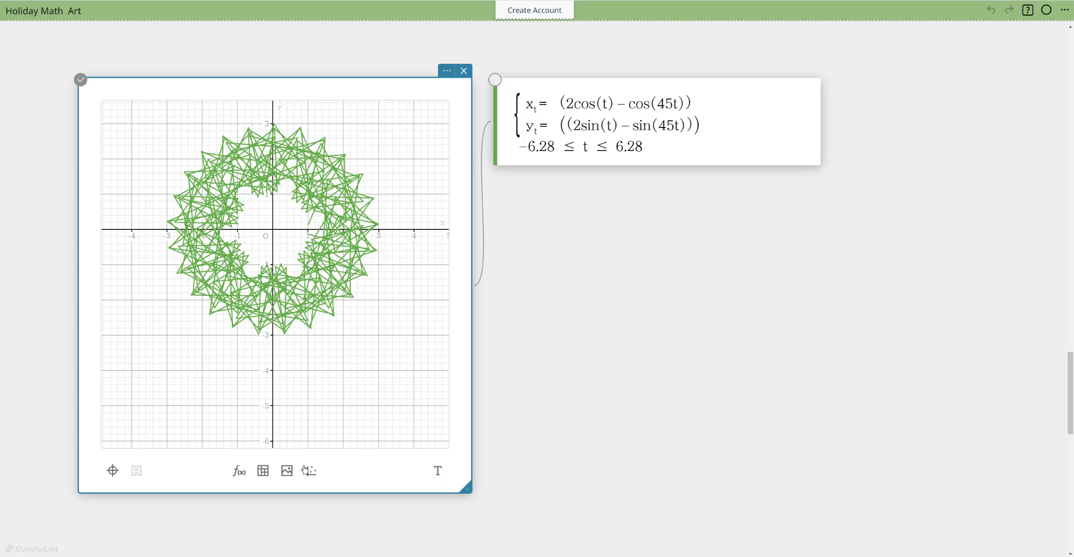
Insert the image "red bow.jpg" from the Downloads folder into the wreath graph.
{"action": "left_click", "coordinate": [287, 470]}
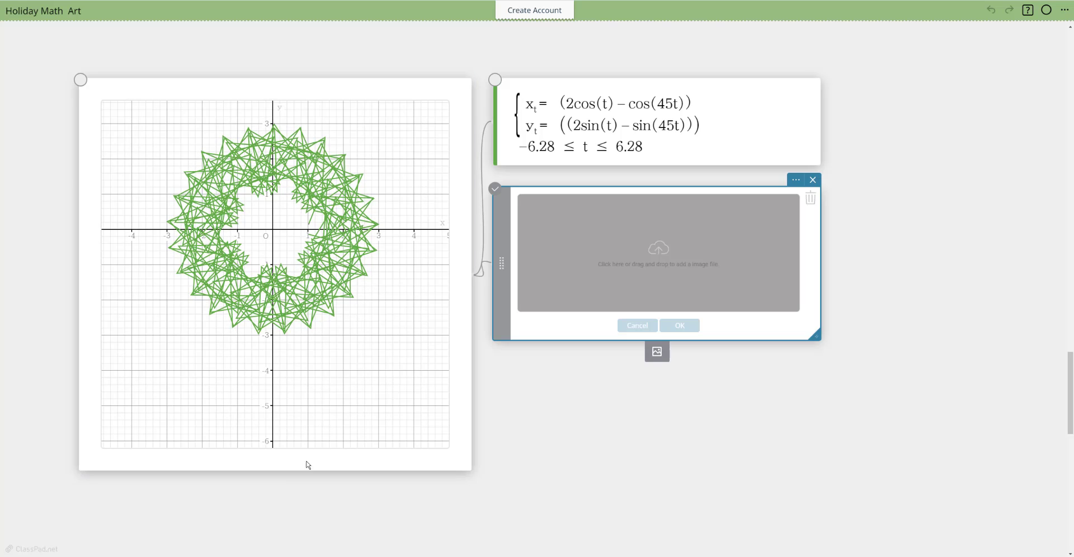
{"action": "left_click", "coordinate": [663, 255]}
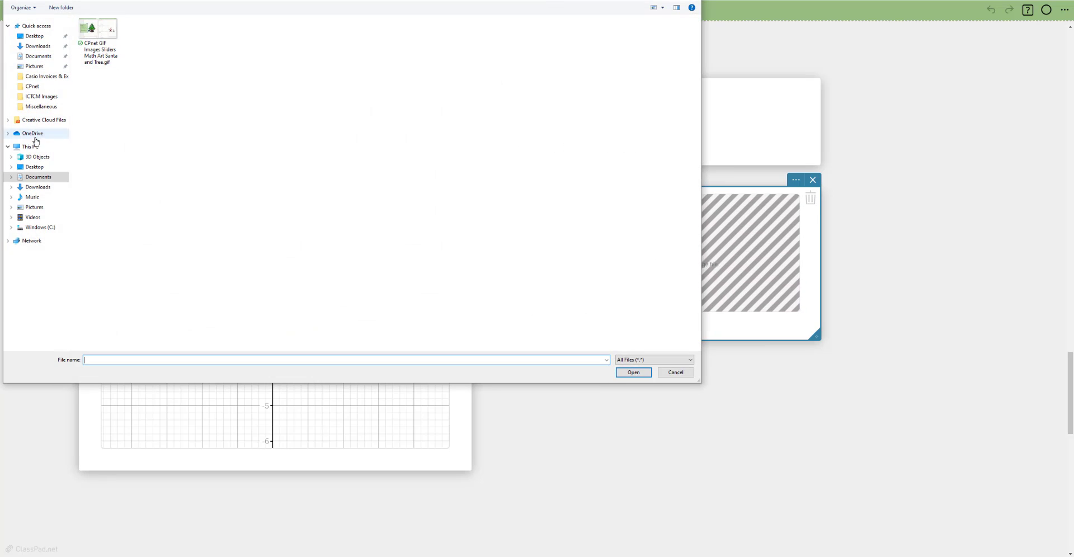
{"action": "left_click", "coordinate": [36, 187]}
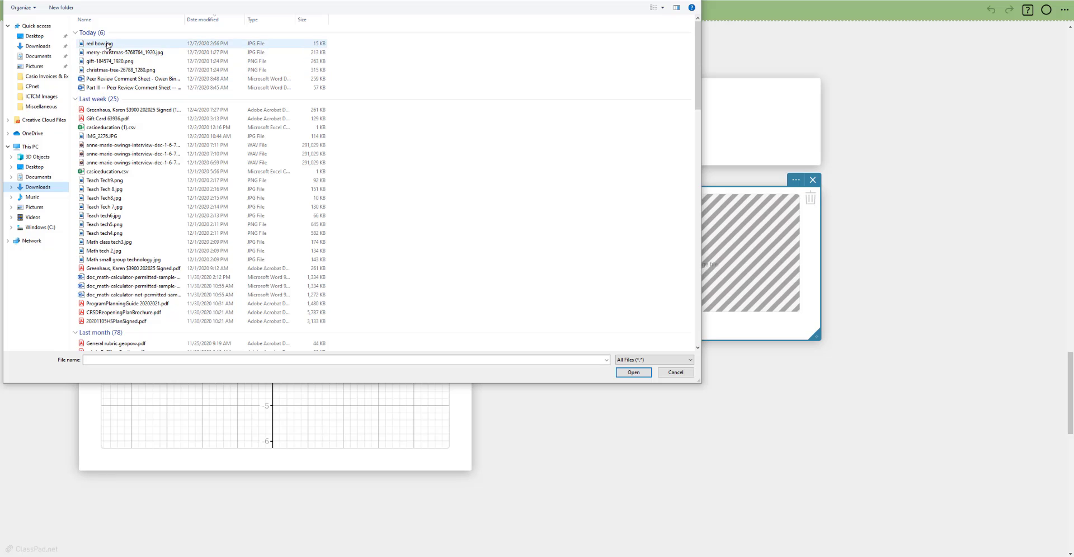
{"action": "left_click", "coordinate": [107, 44]}
{"action": "double_click", "coordinate": [107, 44]}
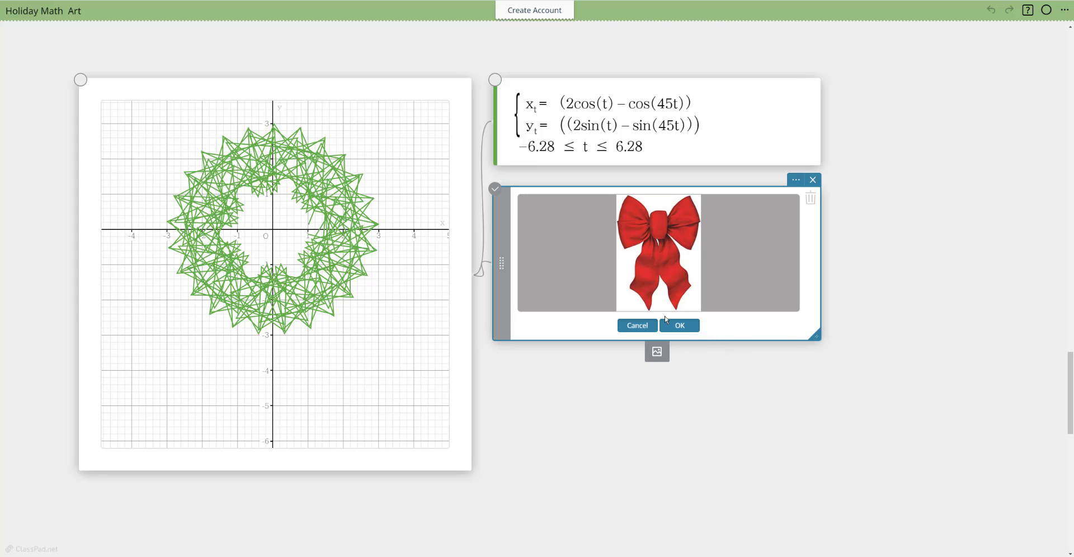
{"action": "left_click", "coordinate": [680, 326]}
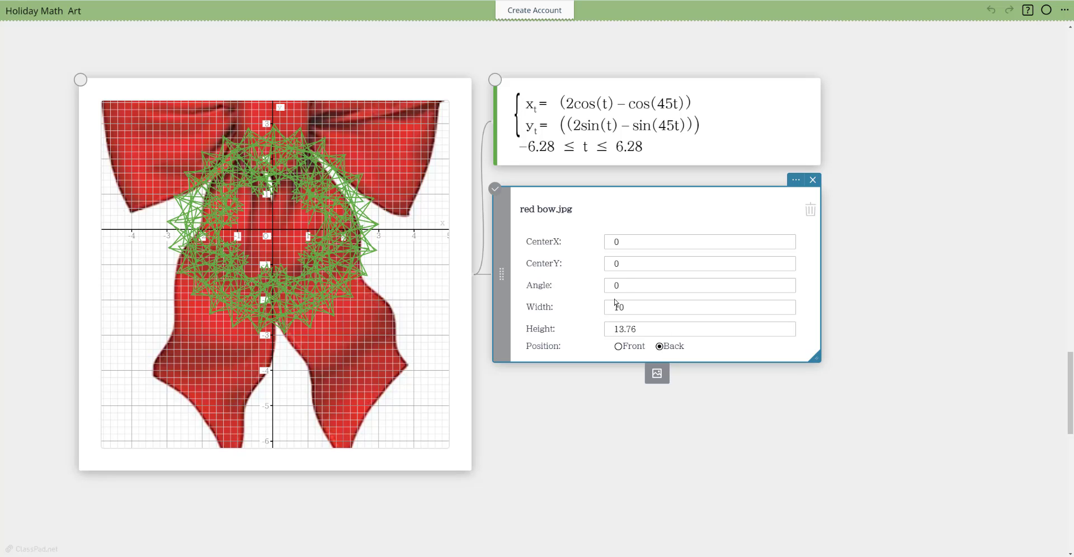
Scale down the bow image by setting its width to the fraction 10/5 and its height to 13.76/5.
{"action": "left_click_drag", "start_coordinate": [624, 308], "coordinate": [616, 307]}
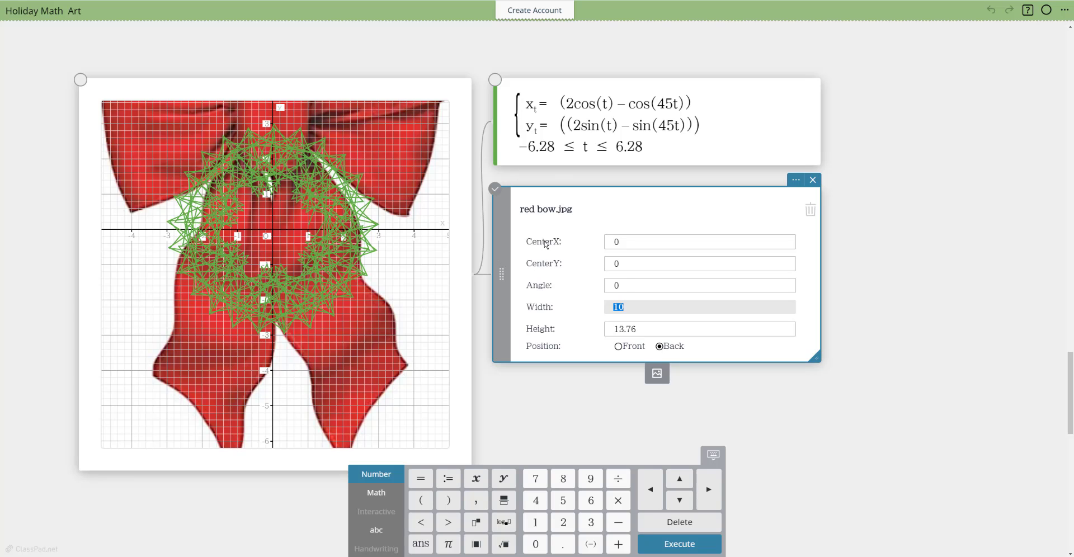
{"action": "left_click", "coordinate": [624, 308]}
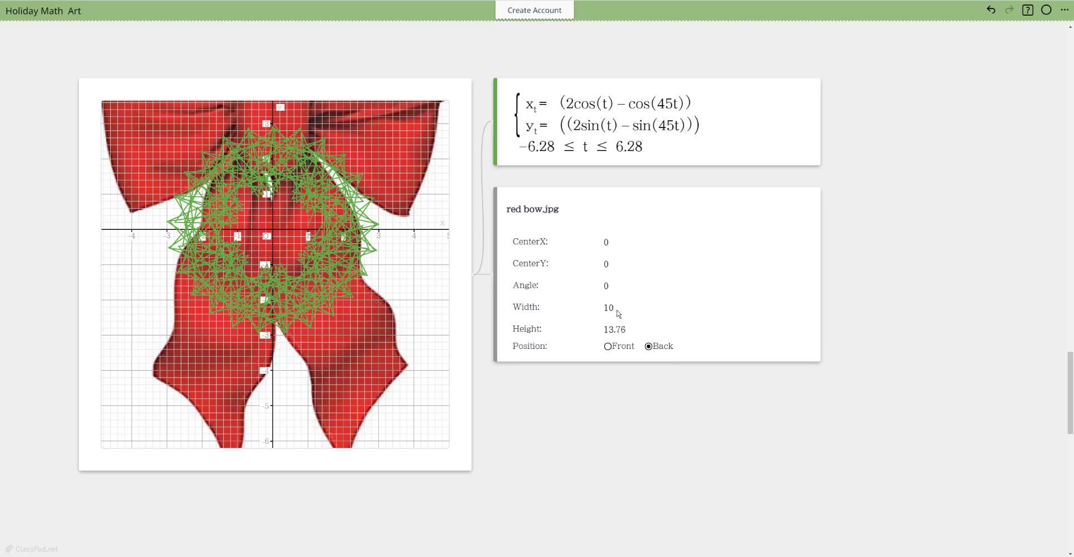
{"action": "left_click", "coordinate": [627, 309]}
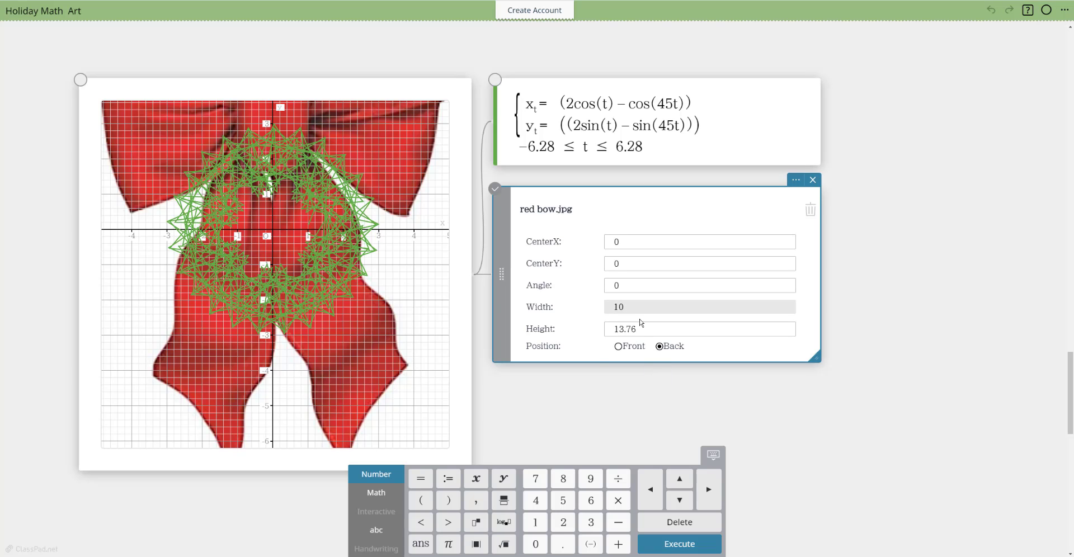
{"action": "left_click", "coordinate": [568, 505]}
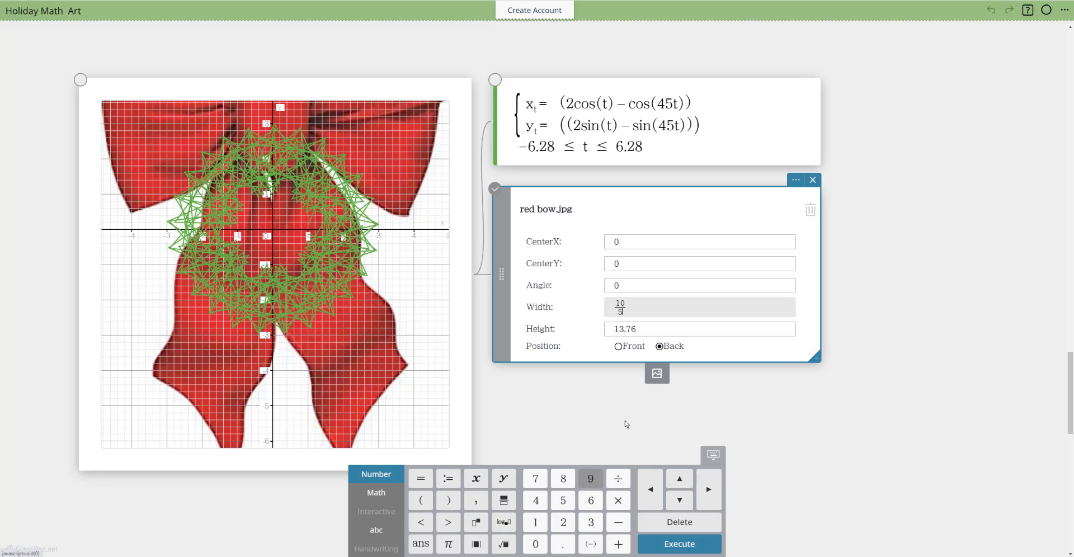
{"action": "left_click", "coordinate": [637, 330]}
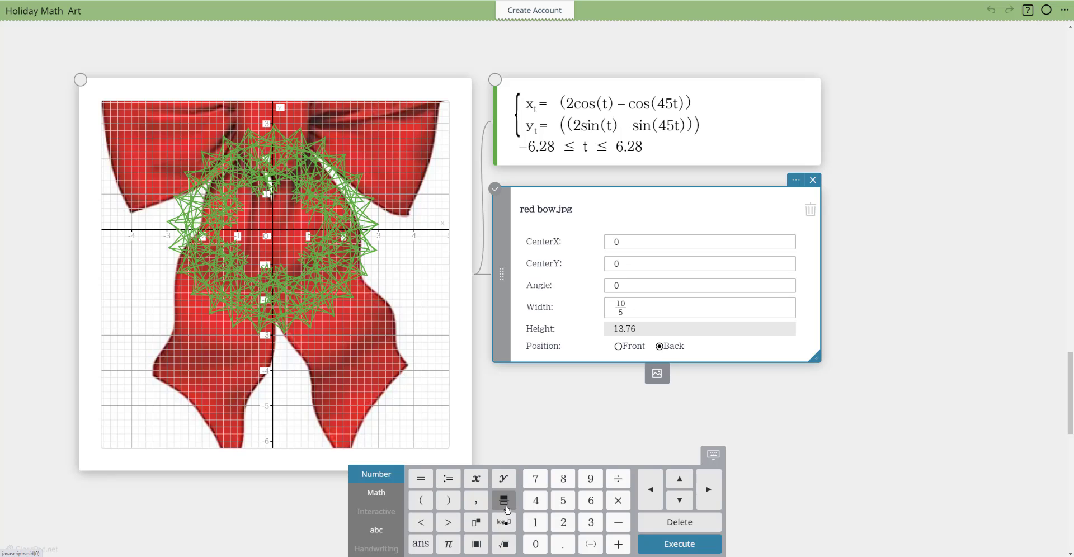
{"action": "left_click", "coordinate": [619, 483]}
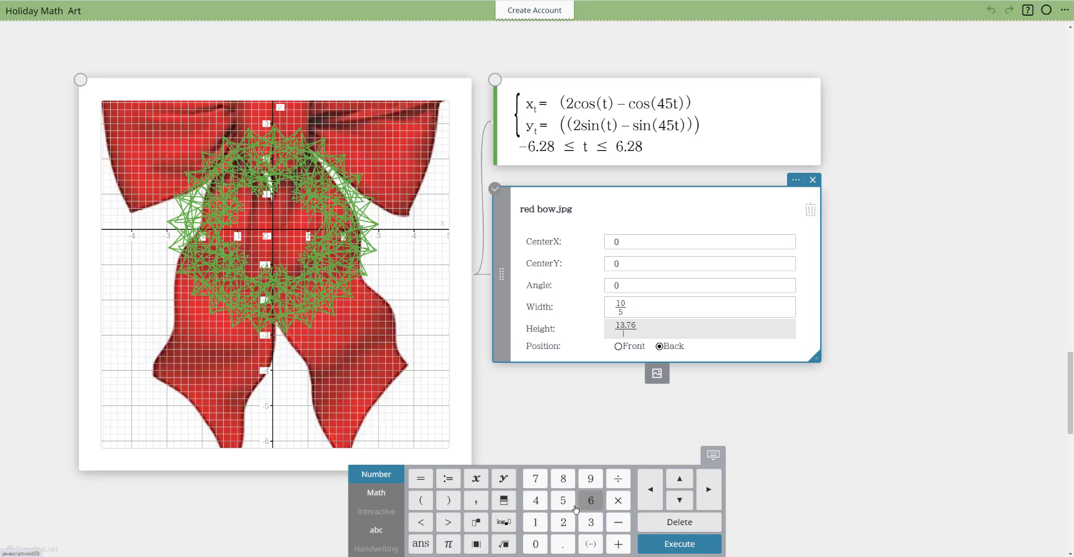
{"action": "left_click", "coordinate": [563, 500]}
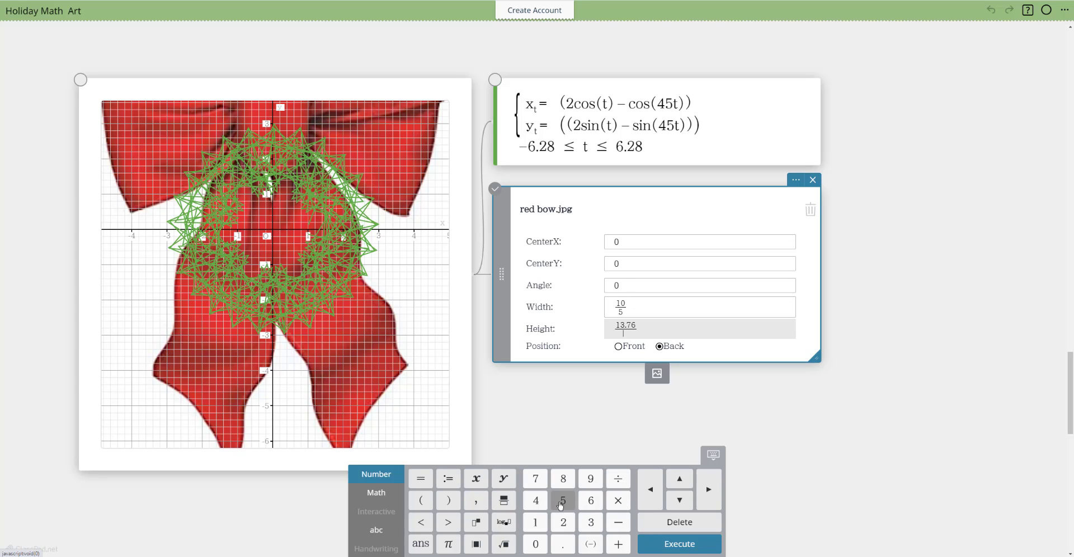
{"action": "left_click", "coordinate": [672, 547]}
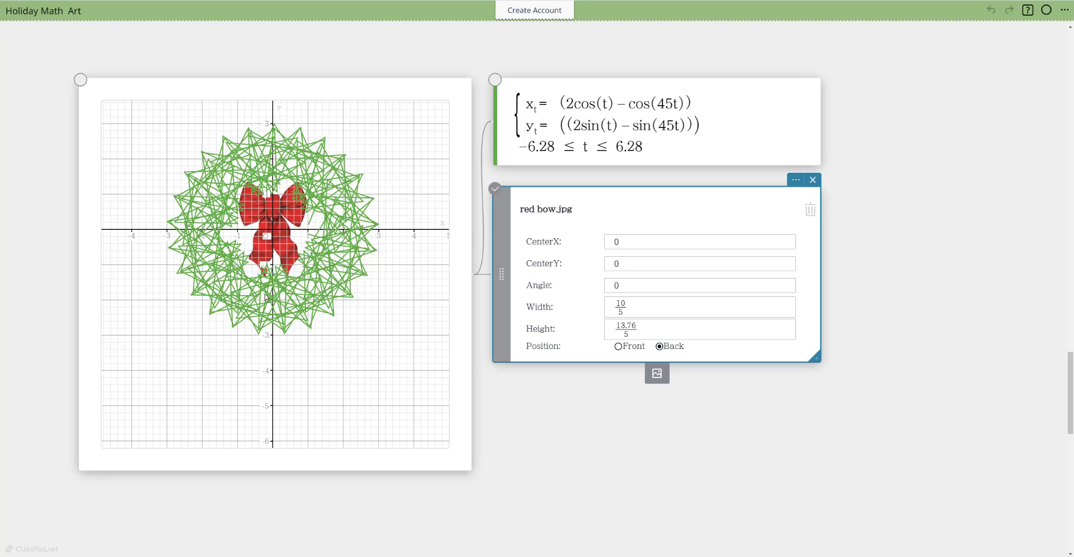
Try CenterY values of -4, -2 and -3 for placing the bow image on the lower part of the wreath.
{"action": "left_click", "coordinate": [619, 264]}
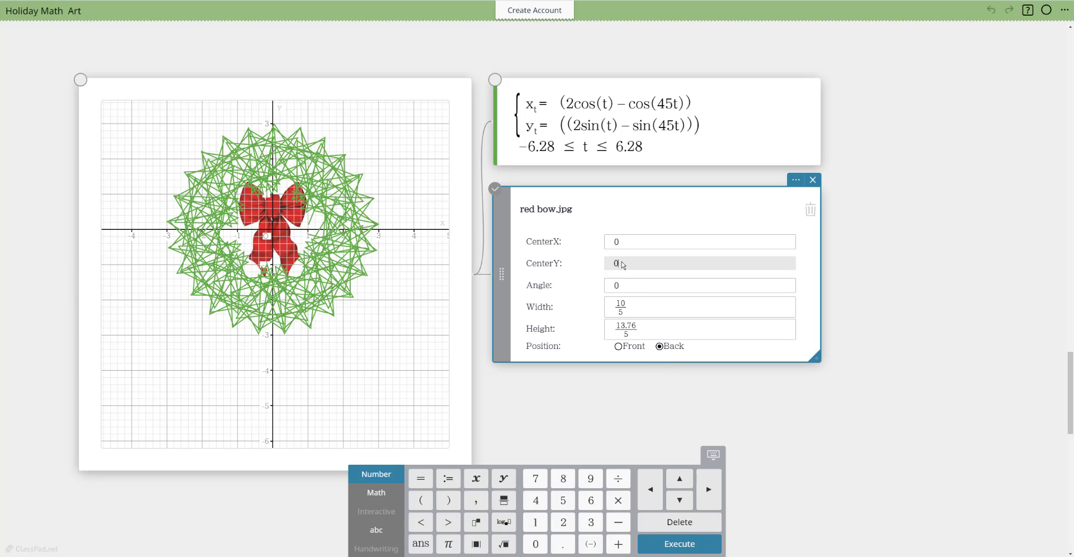
{"action": "key", "text": "BackSpace"}
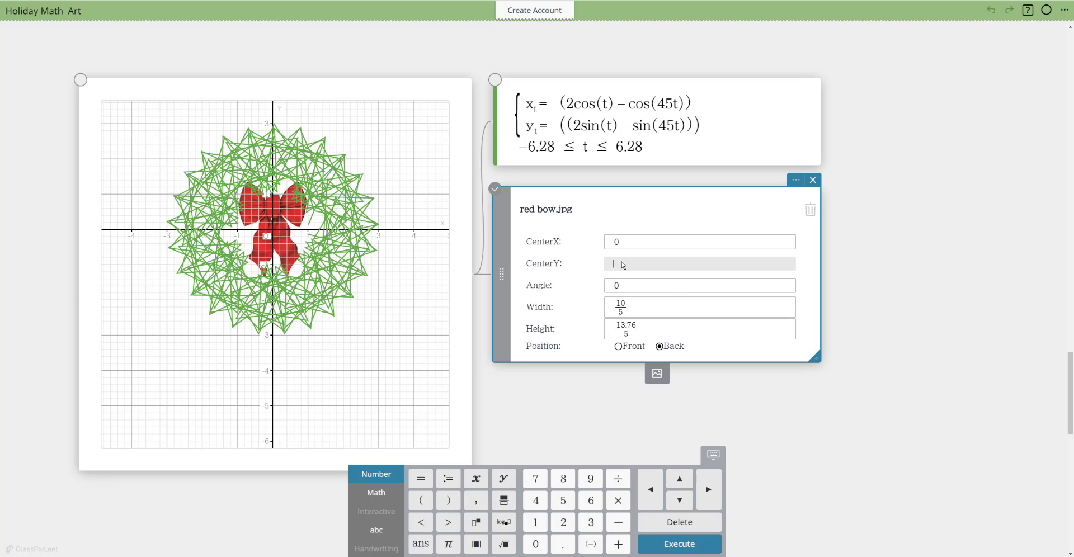
{"action": "type", "text": "-1"}
{"action": "key", "text": "Return"}
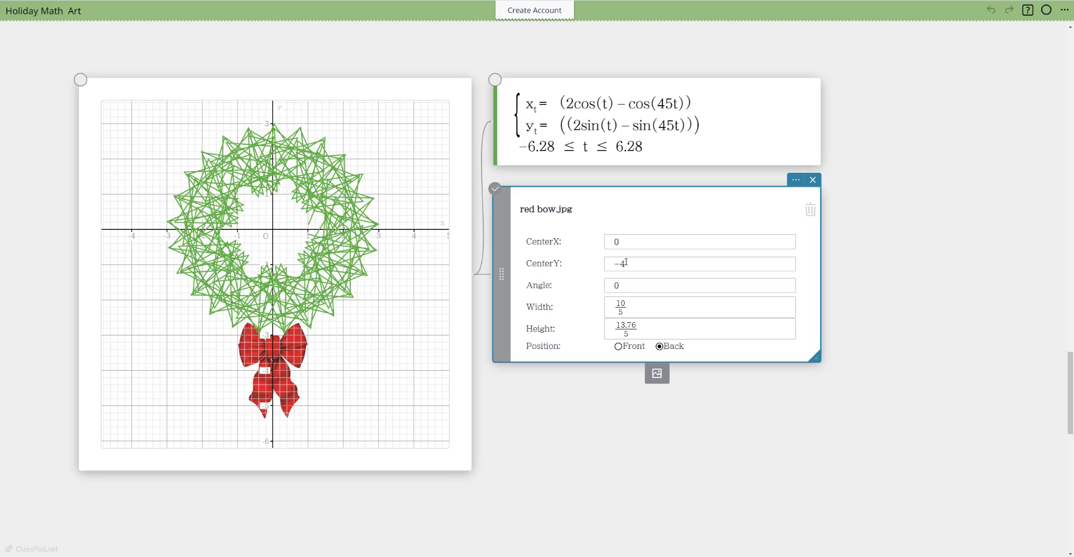
{"action": "left_click", "coordinate": [623, 262]}
{"action": "key", "text": "BackSpace"}
{"action": "type", "text": "2"}
{"action": "key", "text": "Return"}
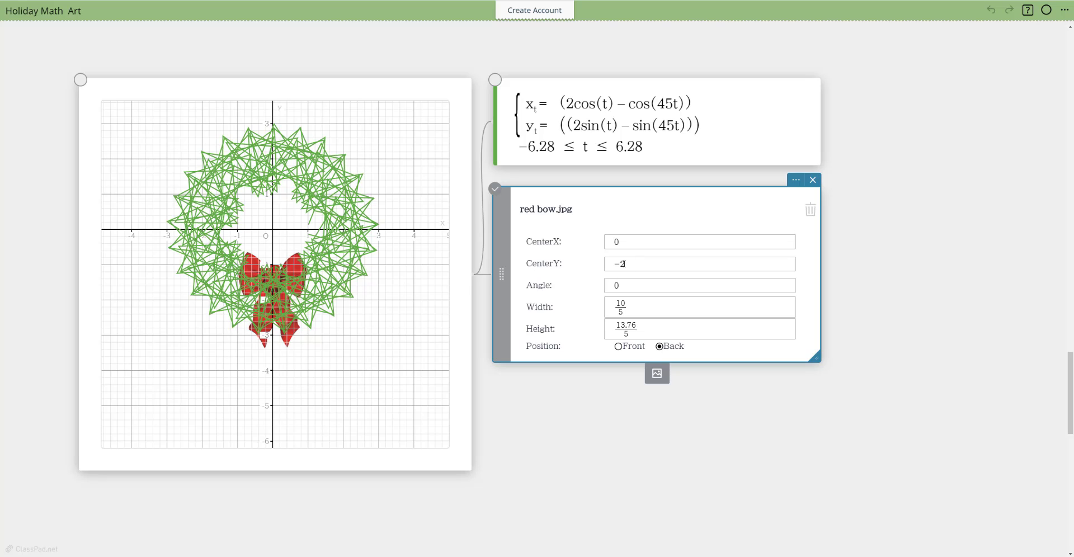
{"action": "left_click", "coordinate": [622, 263]}
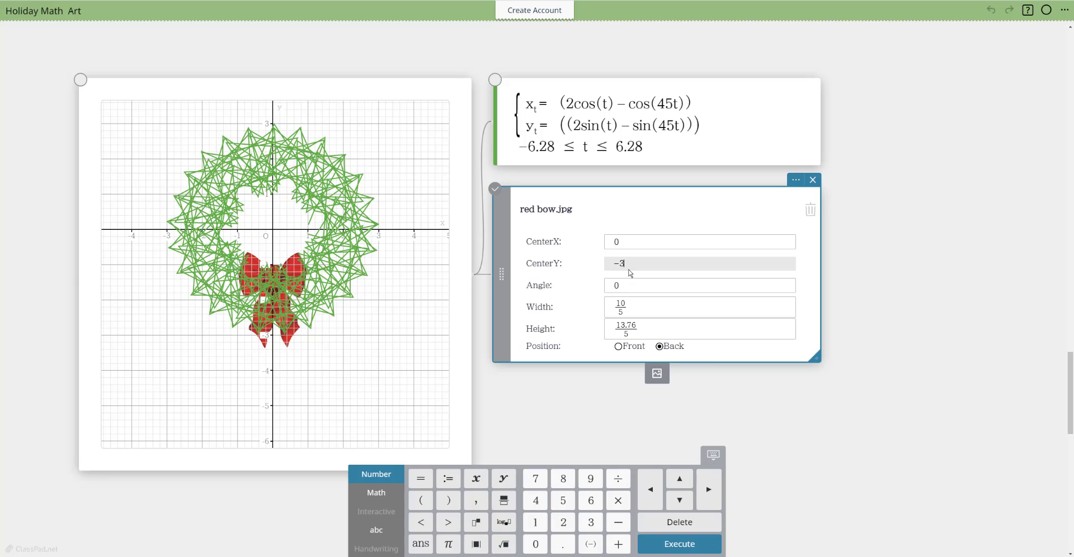
{"action": "key", "text": "Return"}
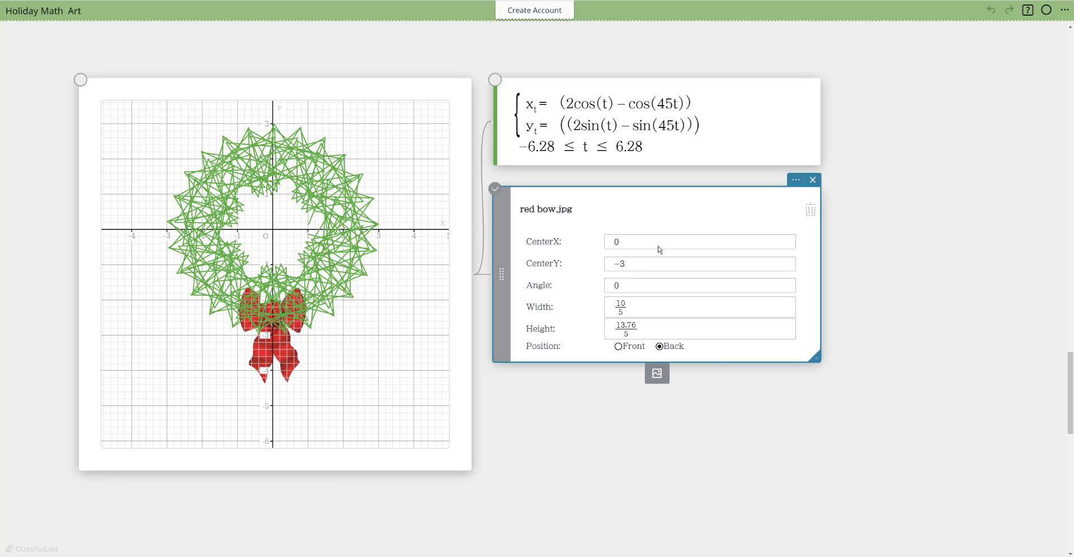
Set the bow image's position to Front and its CenterX to 1.
{"action": "left_click", "coordinate": [618, 346]}
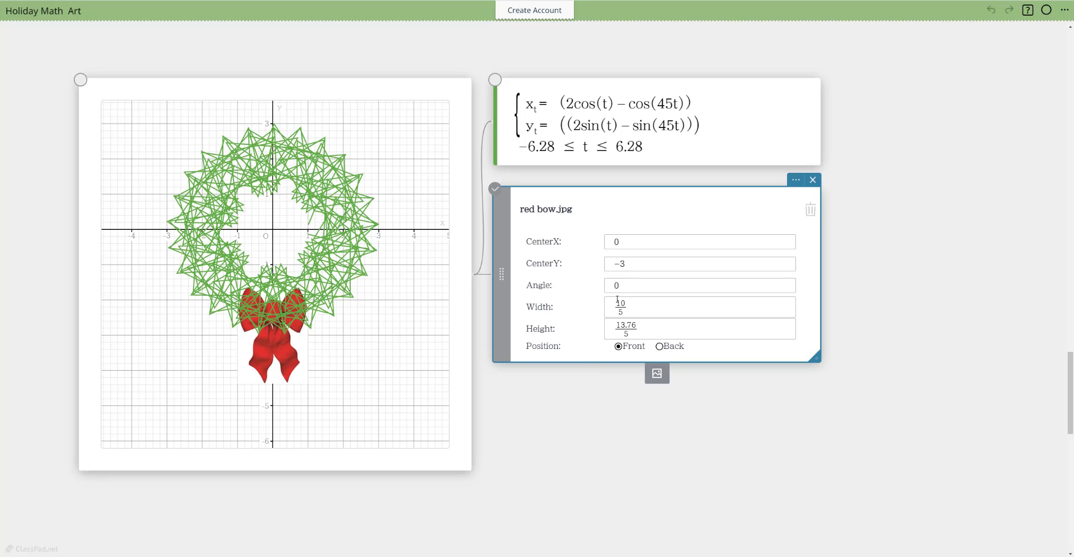
{"action": "left_click", "coordinate": [618, 241]}
{"action": "key", "text": "BackSpace"}
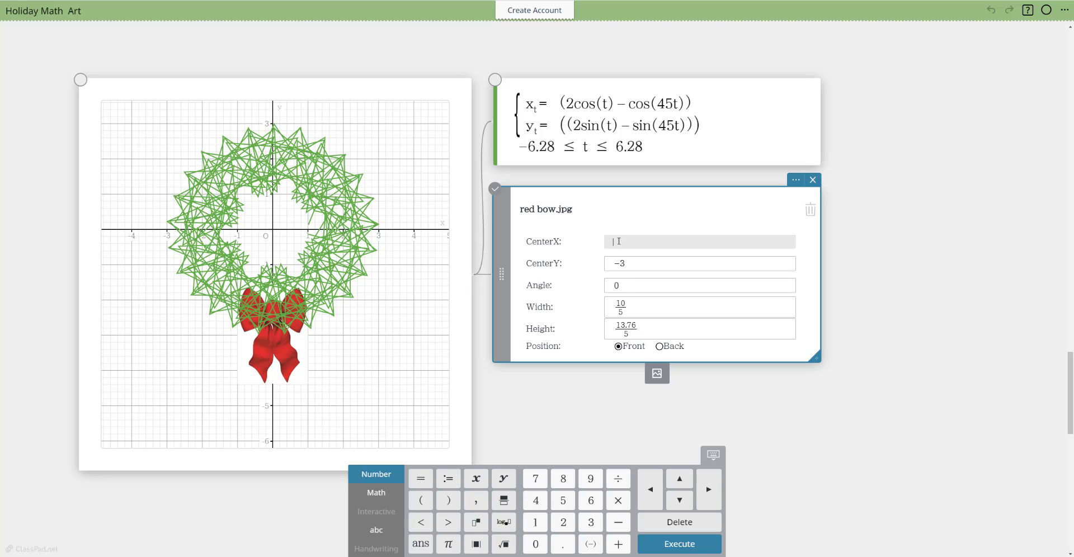
{"action": "key", "text": "Return"}
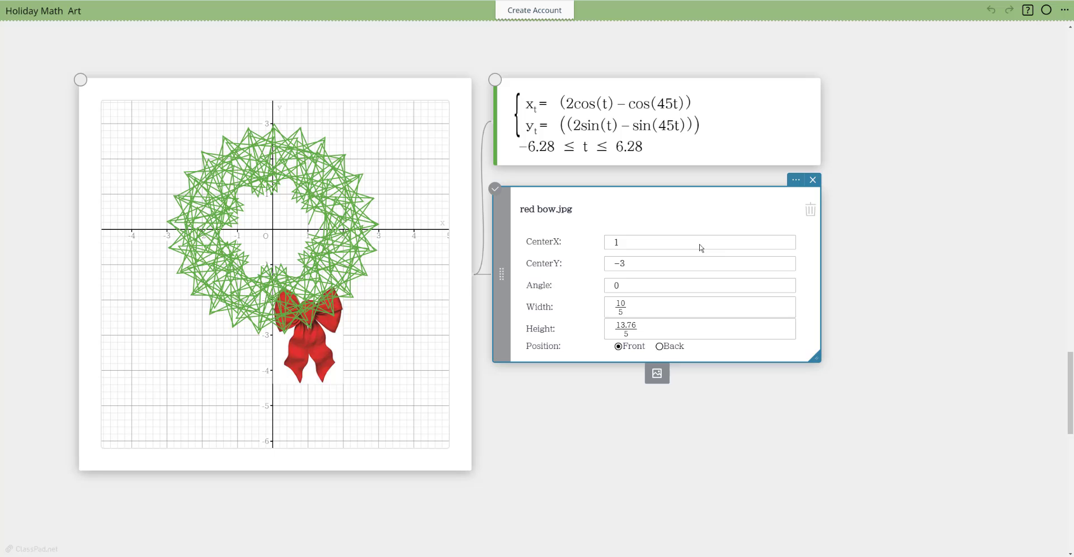
Set the bow image's CenterY to -2.5 and rotate it with an angle of -25.
{"action": "double_click", "coordinate": [622, 263]}
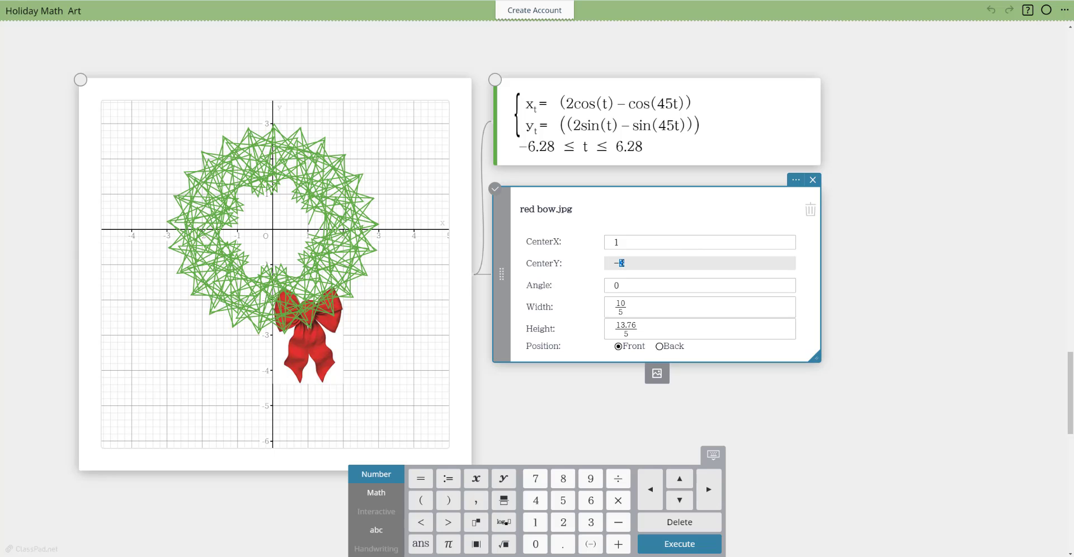
{"action": "type", "text": "2.5"}
{"action": "key", "text": "Return"}
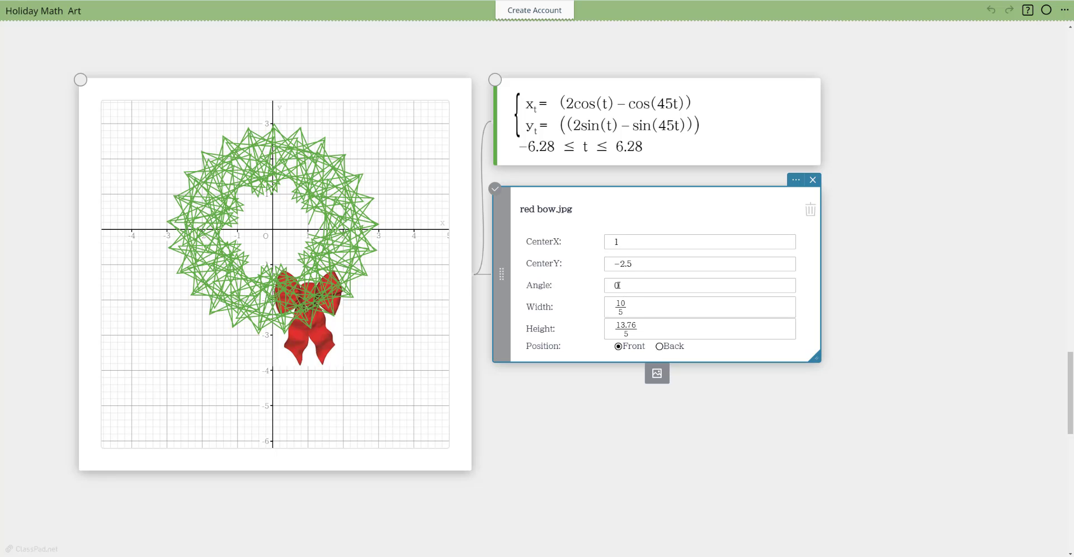
{"action": "double_click", "coordinate": [616, 286]}
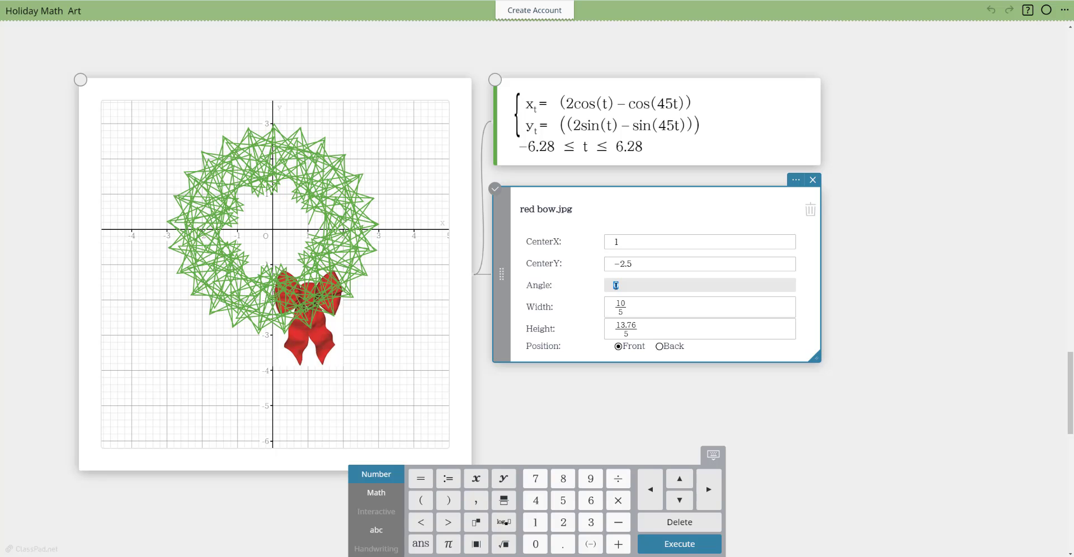
{"action": "left_click", "coordinate": [615, 286]}
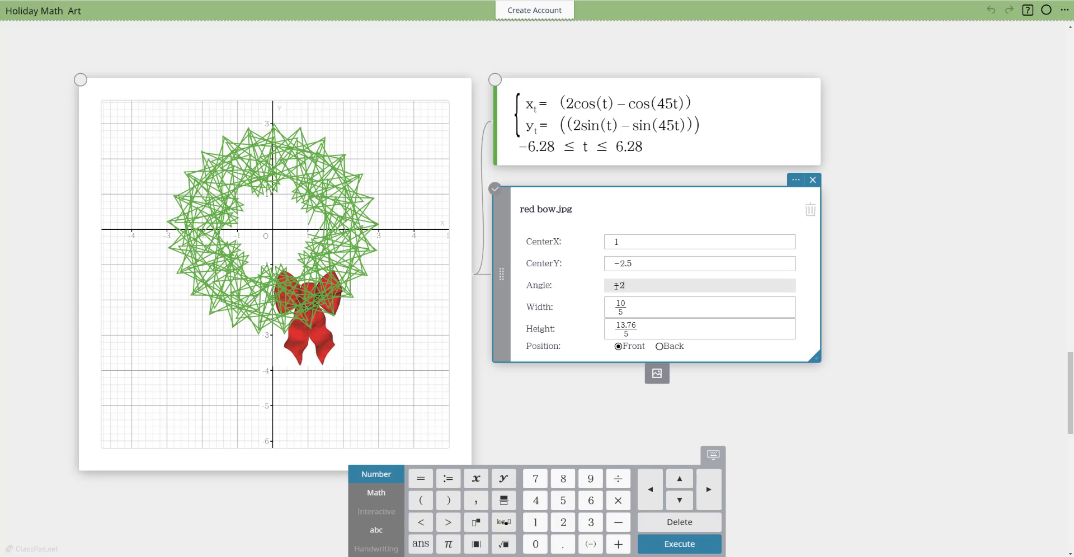
{"action": "key", "text": "Return"}
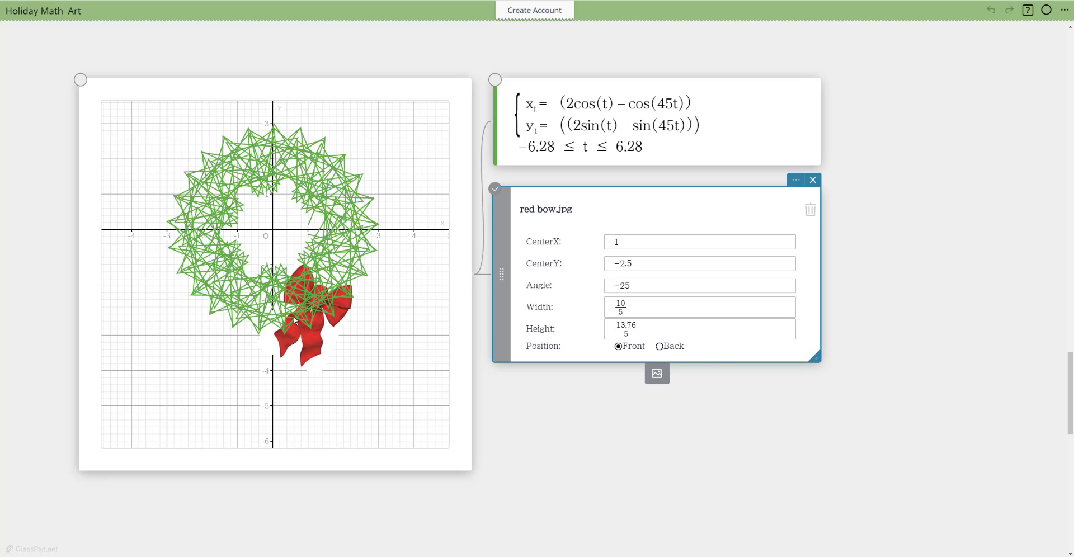
Hide the grid, axes and axis labels of the wreath graph.
{"action": "left_click", "coordinate": [425, 88]}
{"action": "left_click", "coordinate": [446, 70]}
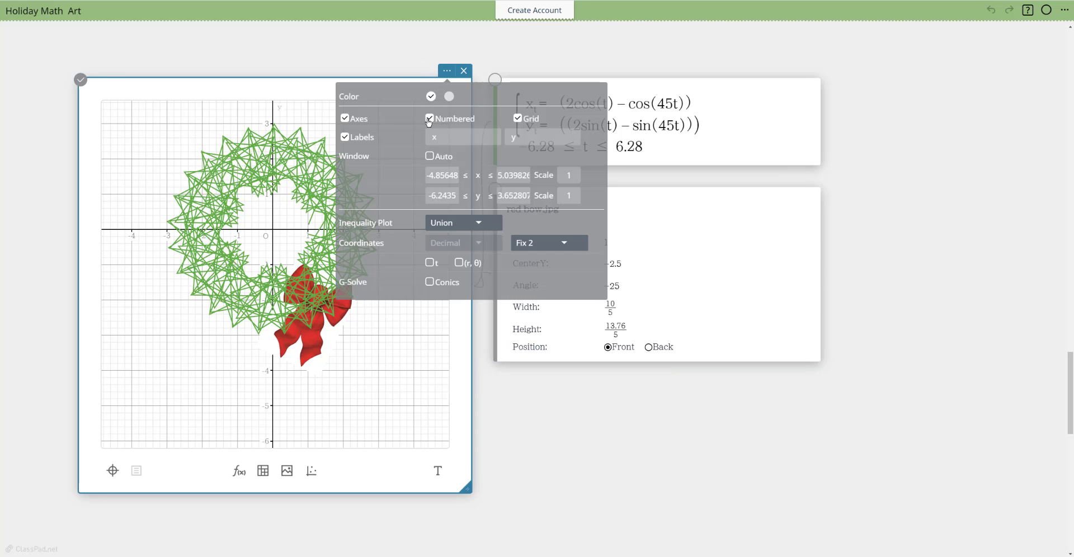
{"action": "left_click", "coordinate": [518, 119]}
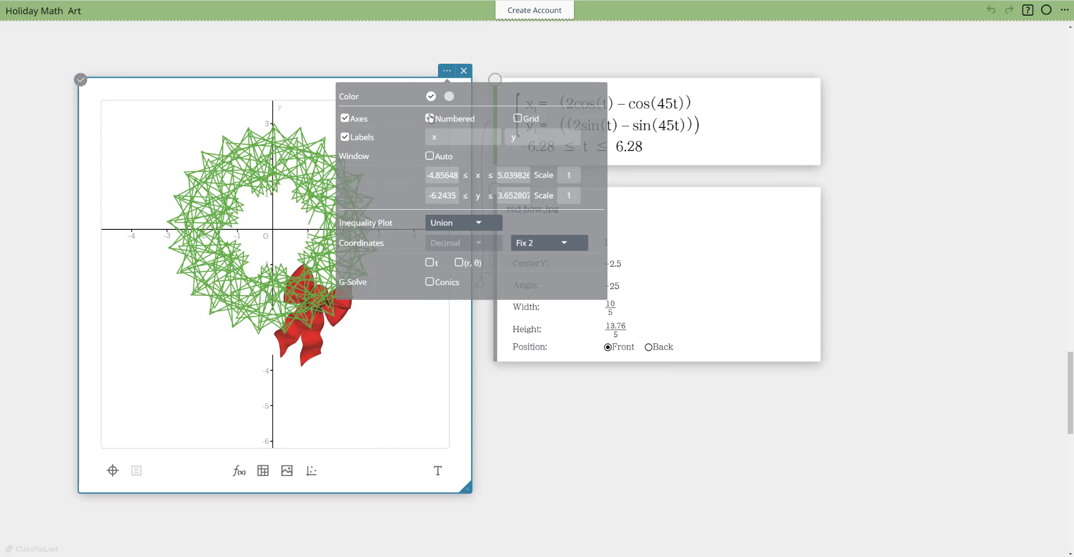
{"action": "left_click", "coordinate": [345, 119]}
{"action": "left_click", "coordinate": [345, 138]}
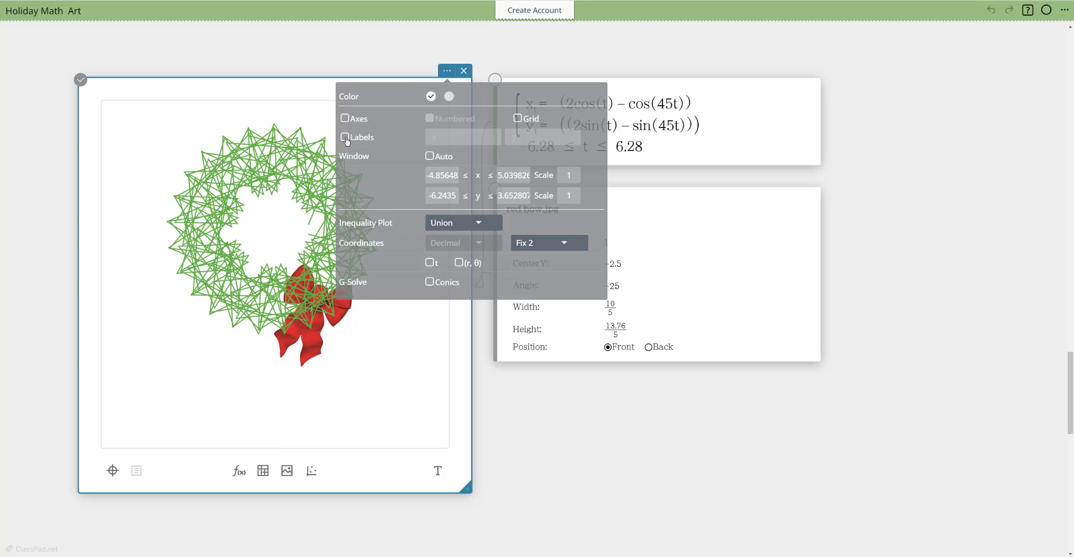
{"action": "left_click", "coordinate": [407, 397]}
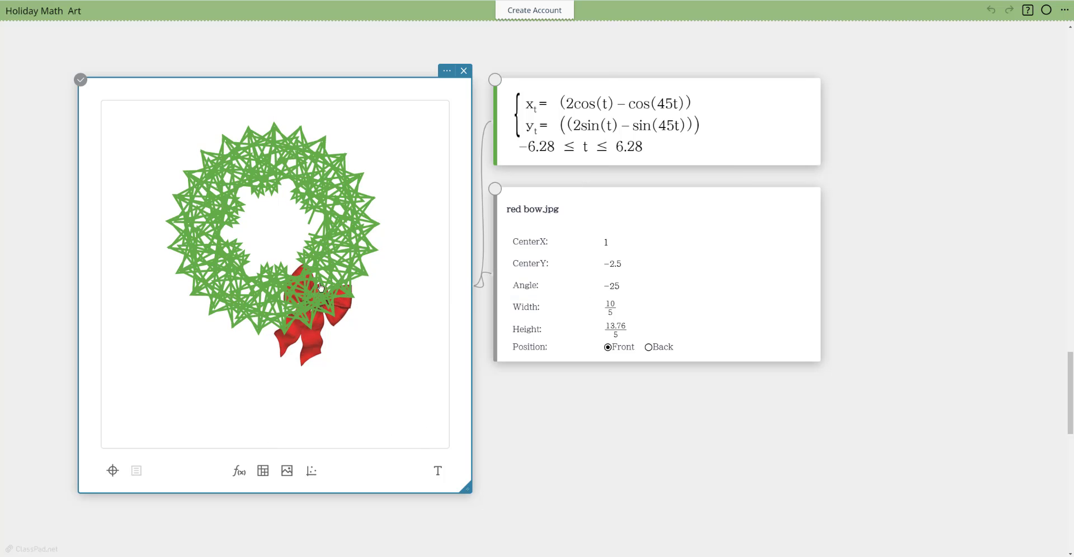